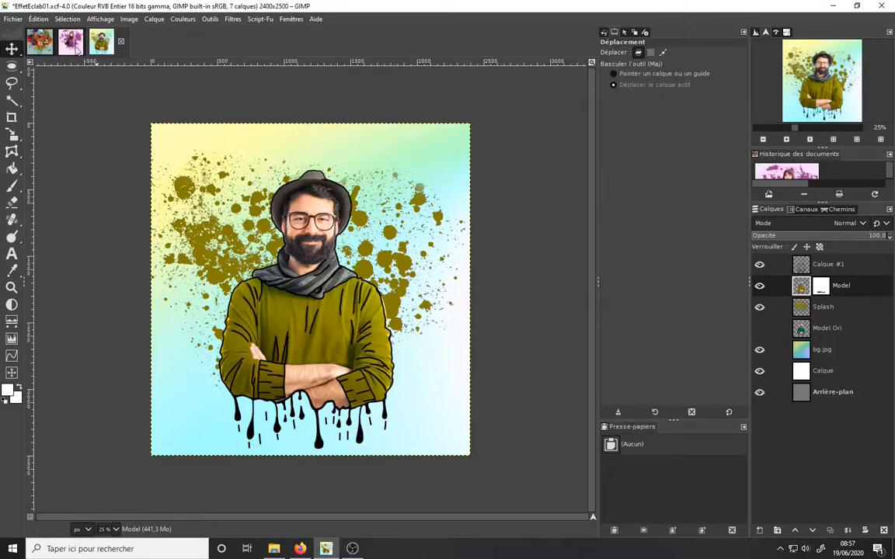
Examine the purple hoodie example with its Pinceau layer isolated, restore all layers, and view the bearded man example.
left_click(71, 43)
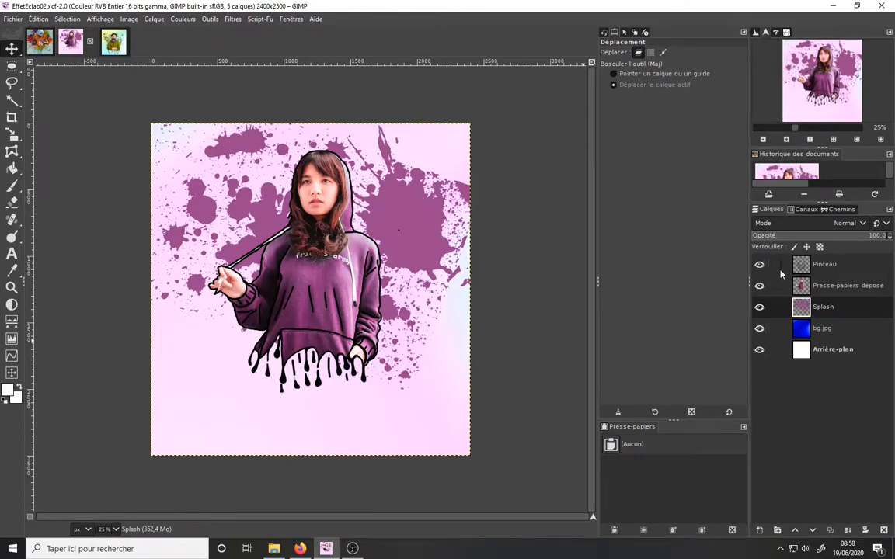
left_click(760, 265, "shift")
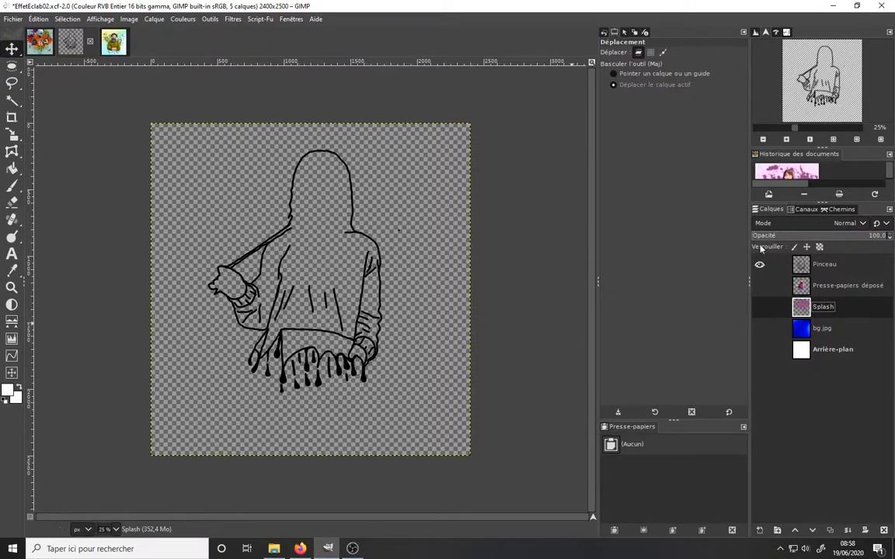
left_click(760, 264, "shift")
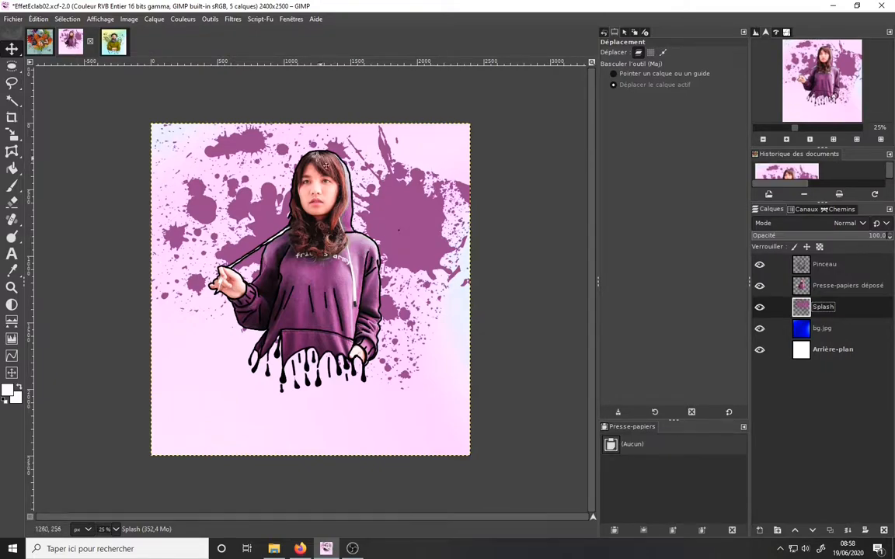
left_click(102, 44)
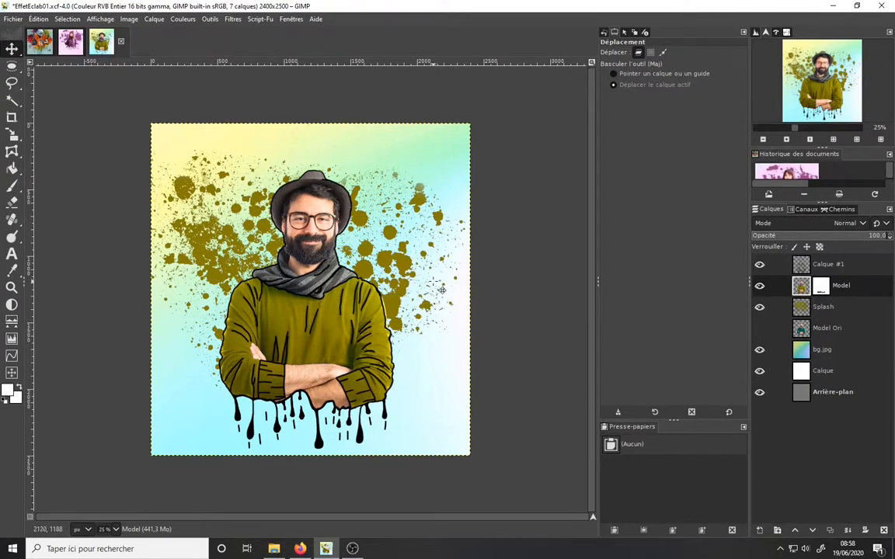
Switch to the football player example and examine the contents of its Model layer group.
left_click(39, 41)
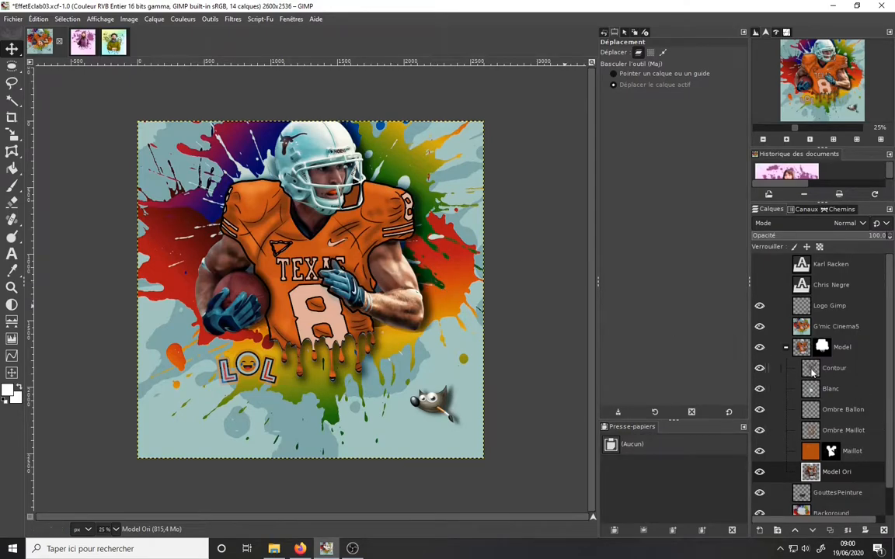
left_click(786, 348)
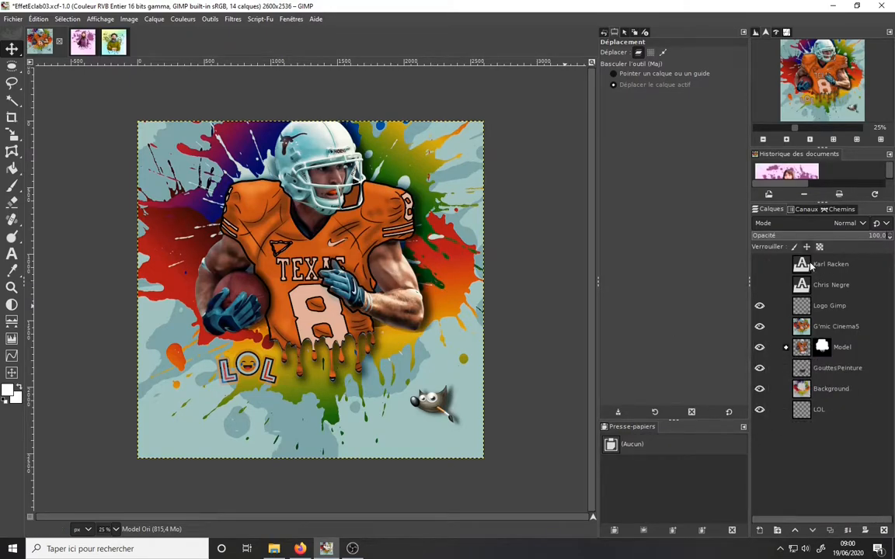
left_click(786, 347)
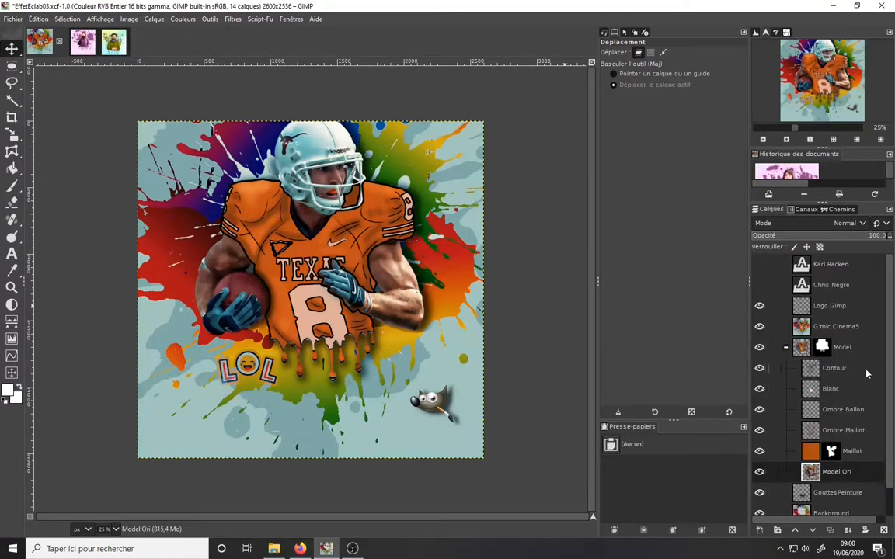
left_click(786, 348)
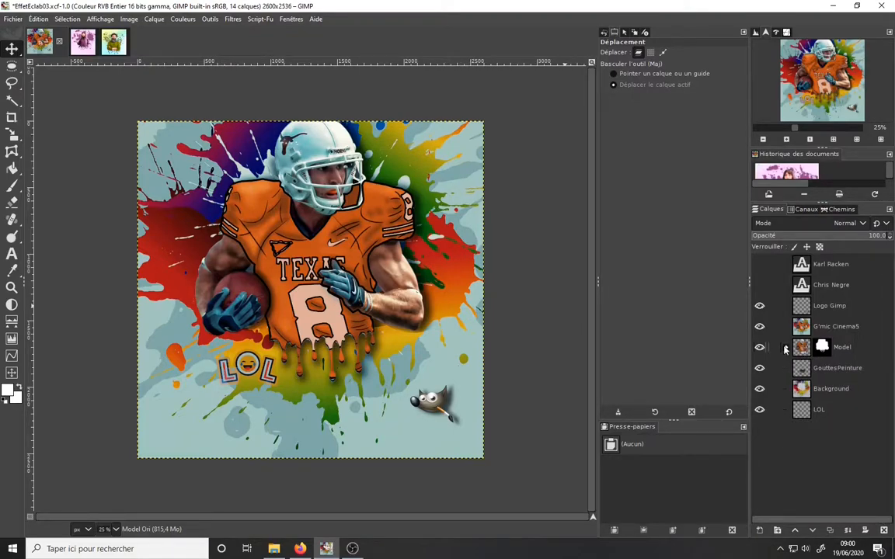
left_click(786, 348)
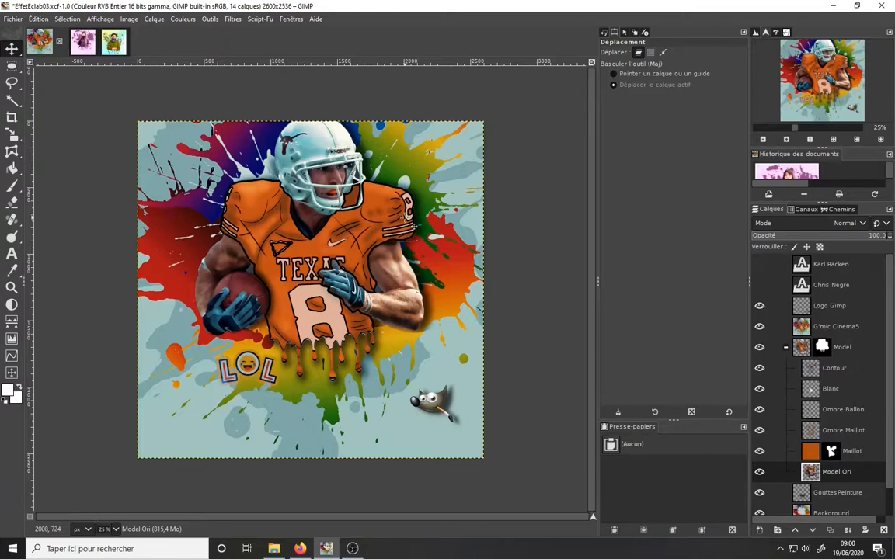
View the Contour layer of the Model group on its own, restore the other layers, and look through the layer stack.
left_click(815, 372)
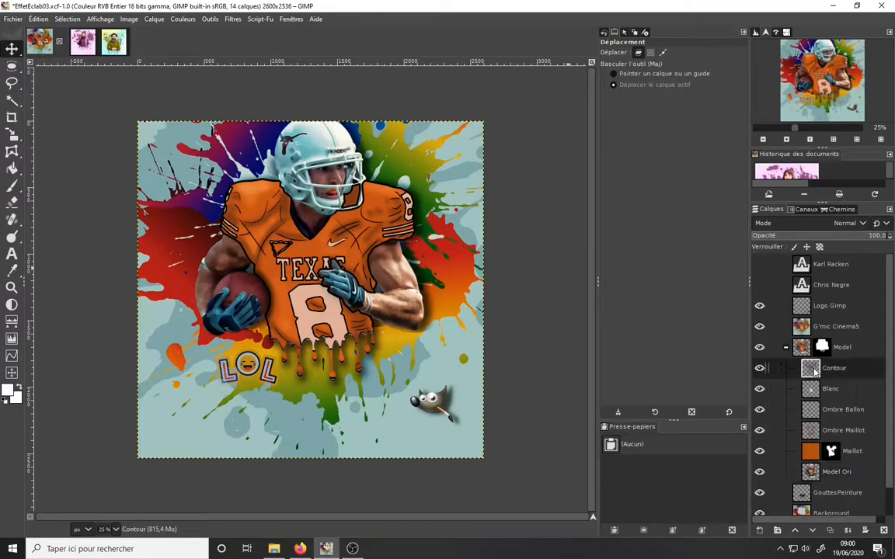
left_click(757, 369, "shift")
left_click(759, 368, "shift")
scroll(886, 319, "down", 1)
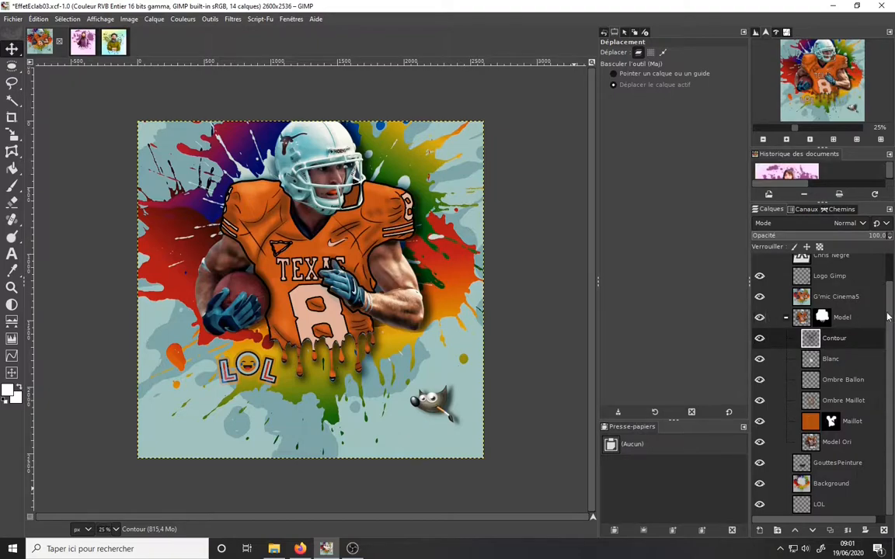
left_click_drag(888, 317, 888, 282)
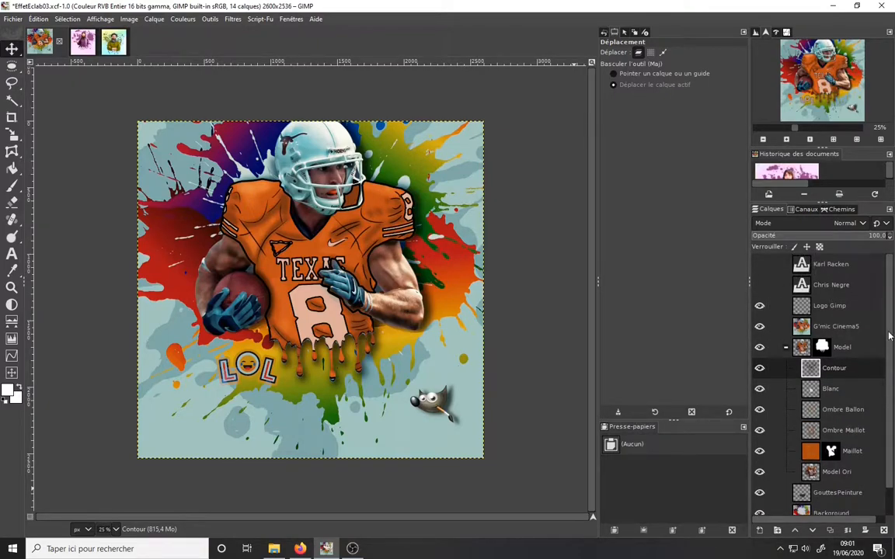
scroll(892, 394, "down", 1)
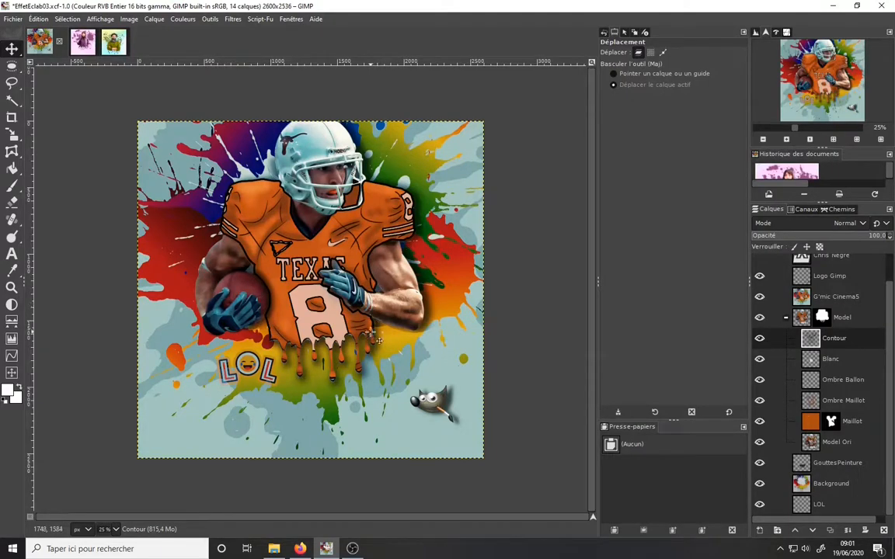
mouse_move(13, 137)
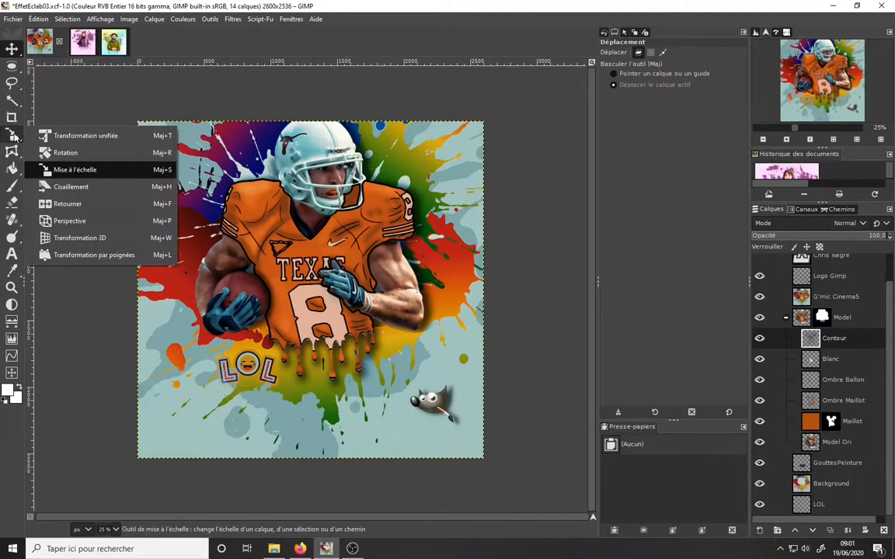
mouse_move(12, 101)
left_click(67, 101)
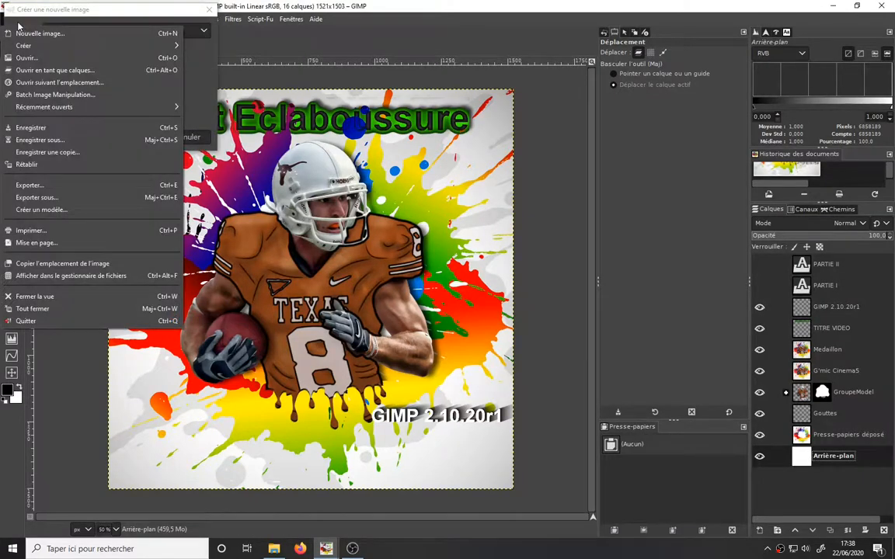
Create a new 1600 × 1600 px RGB image at 300 ppi with 16-bit integer precision.
left_click(28, 113)
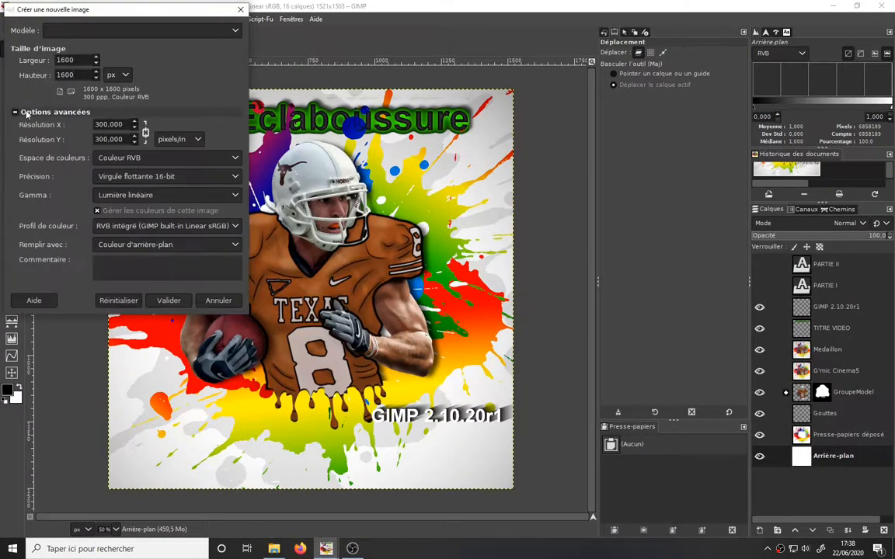
left_click(143, 177)
left_click(183, 211)
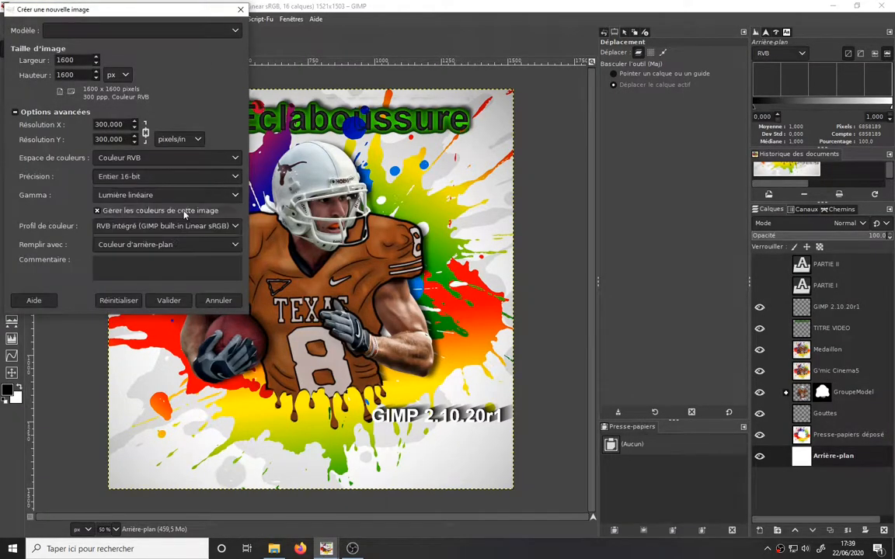
left_click(169, 300)
Open Sportif027.png and add the football player to the new blank image as a layer.
left_click(275, 549)
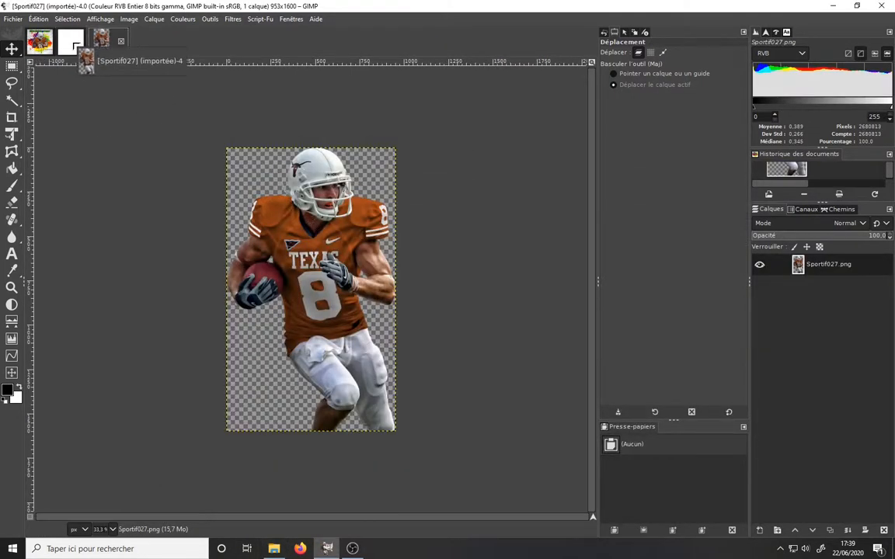
left_click_drag(75, 45, 312, 274)
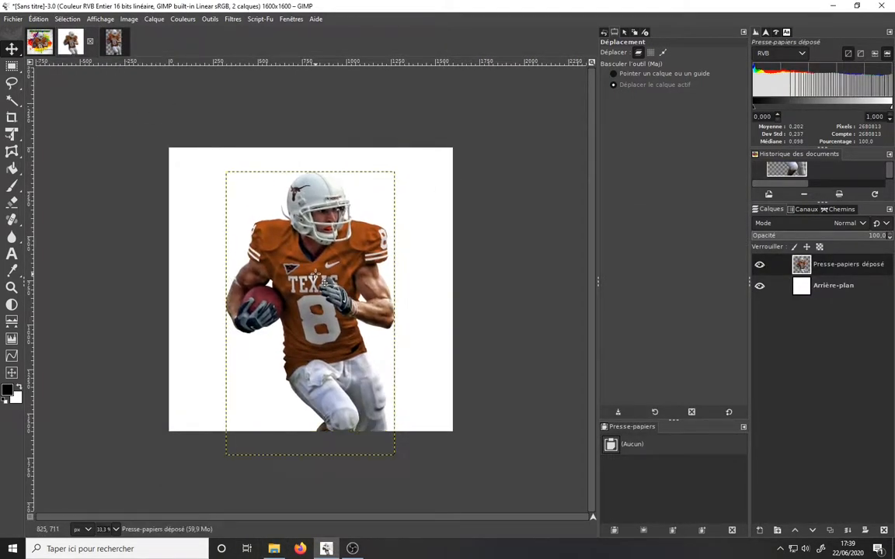
Enlarge the player layer about 1.17 times with Unified Transform and fit the layer to the image dimensions.
left_click(11, 134)
left_click(370, 154)
left_click_drag(427, 147, 411, 162)
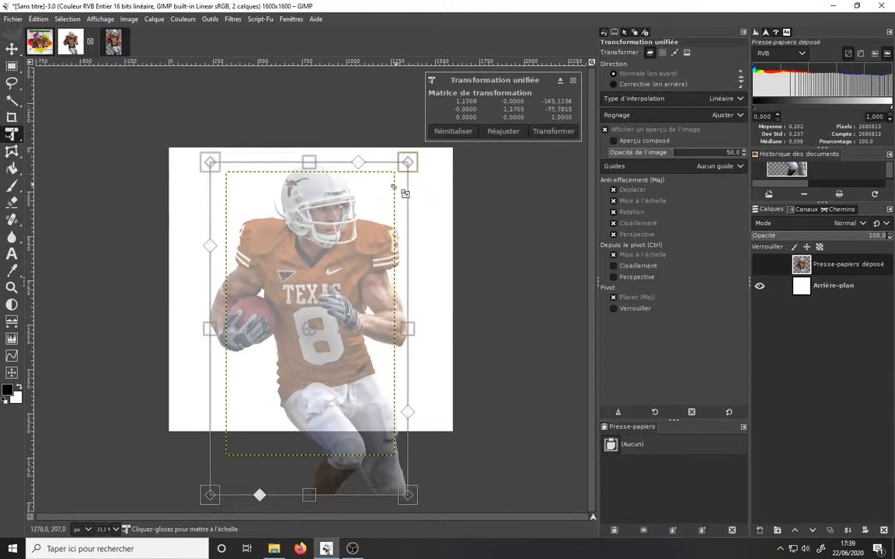
key("Return")
right_click(855, 265)
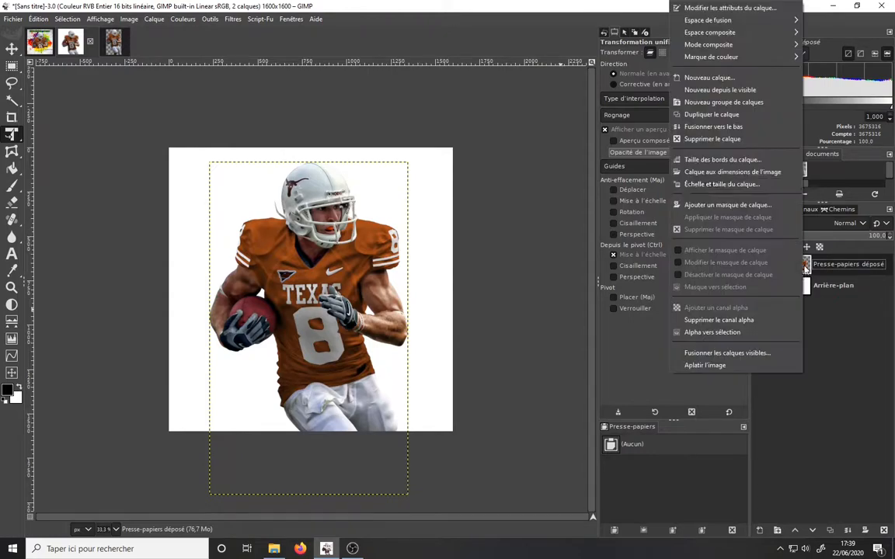
left_click(699, 169)
Start a path with the Paths tool along the top of the shoulder on the football side, ending at the helmet.
left_click(11, 98)
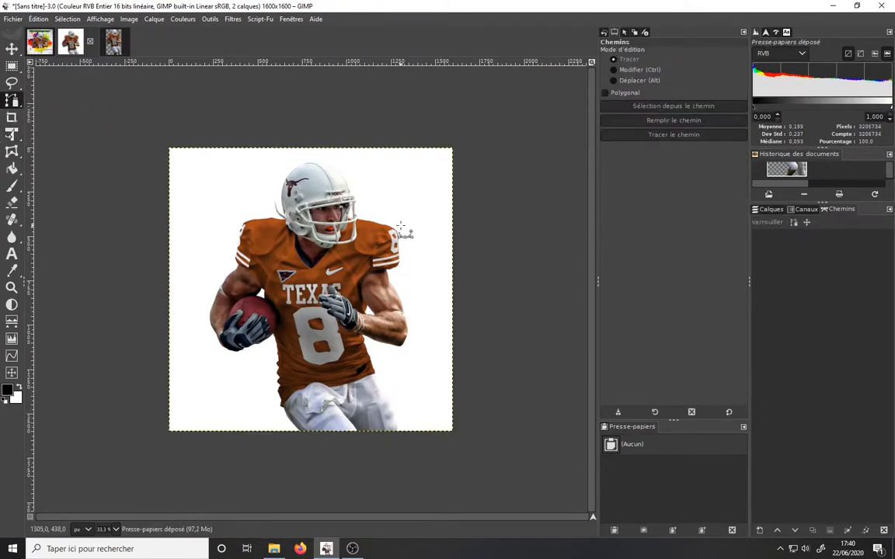
scroll(175, 195, "up", 2)
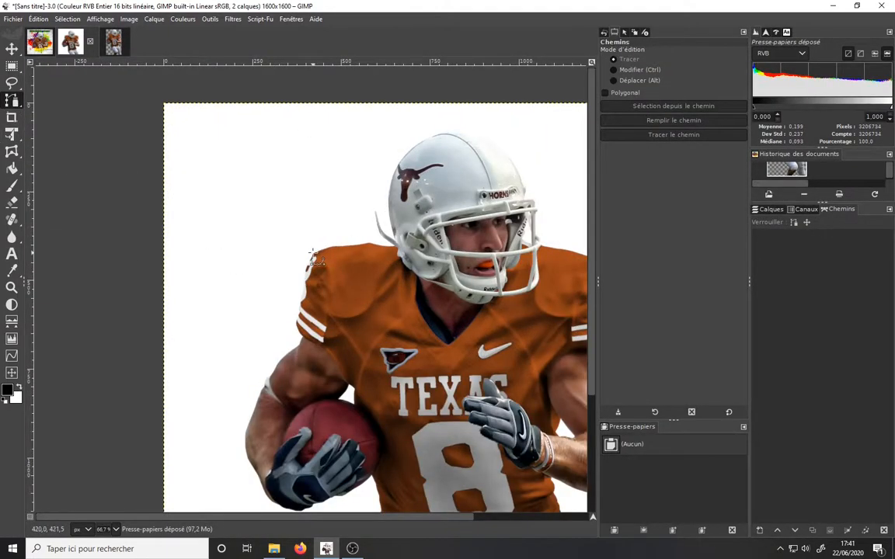
left_click(765, 33)
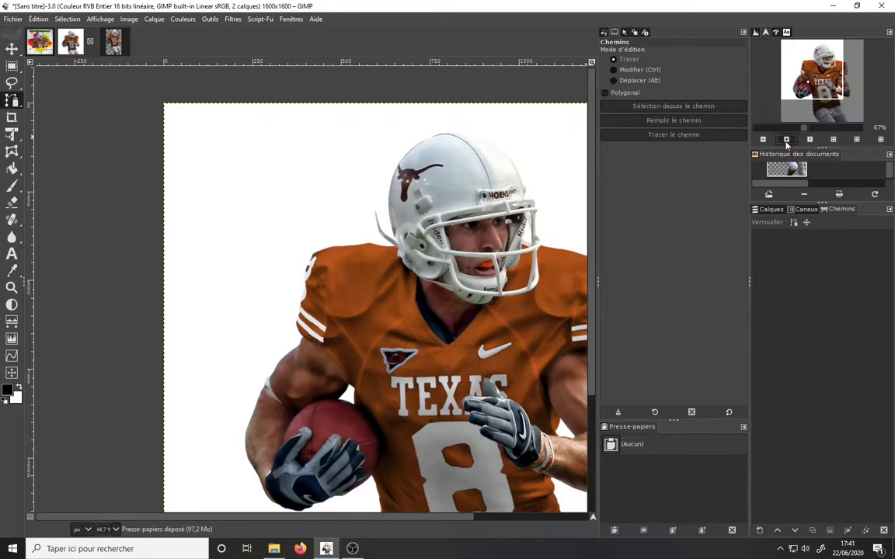
left_click(787, 141)
left_click(315, 235)
left_click(347, 223)
left_click(395, 219)
left_click(436, 226)
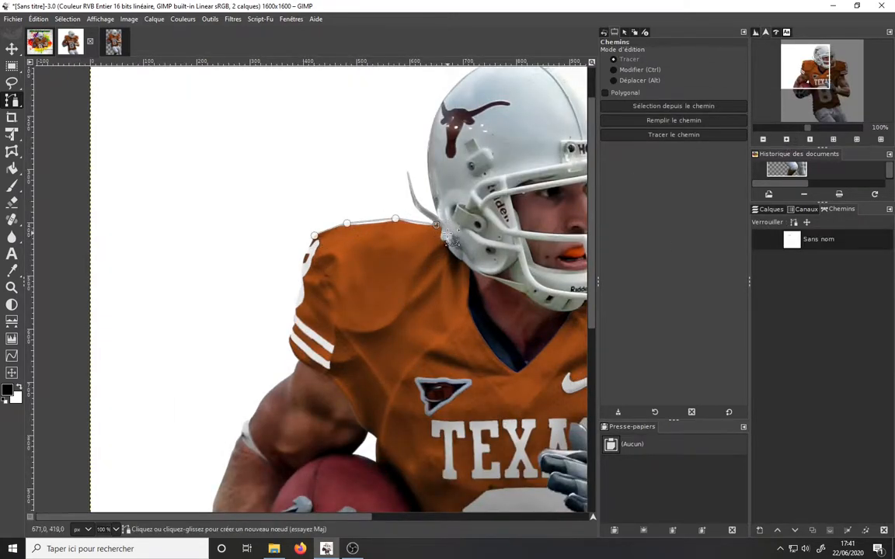
Continue the path down the helmet's lower edge to where the jersey collar begins.
left_click(787, 141)
left_click(787, 141)
left_click_drag(803, 71, 817, 74)
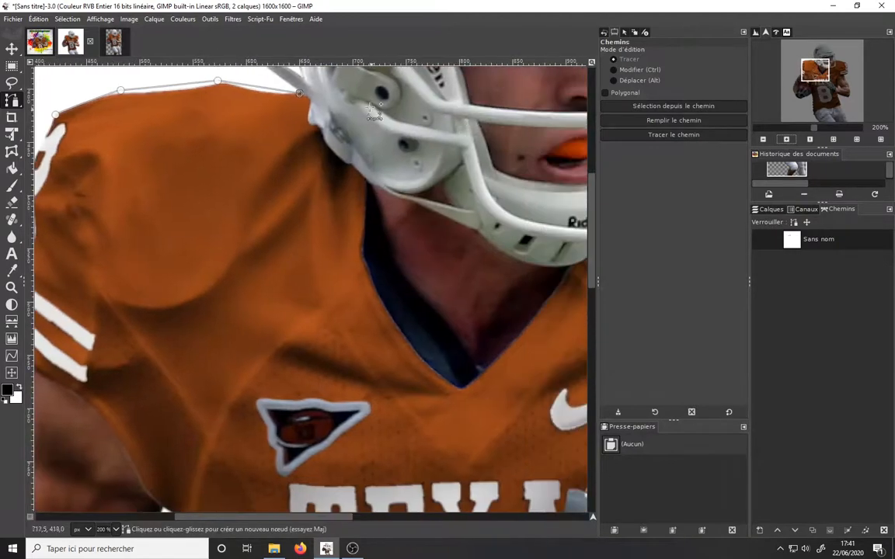
left_click(311, 100)
left_click(308, 122)
left_click(320, 125)
left_click(325, 137)
left_click(343, 161)
left_click(353, 163)
left_click(367, 179)
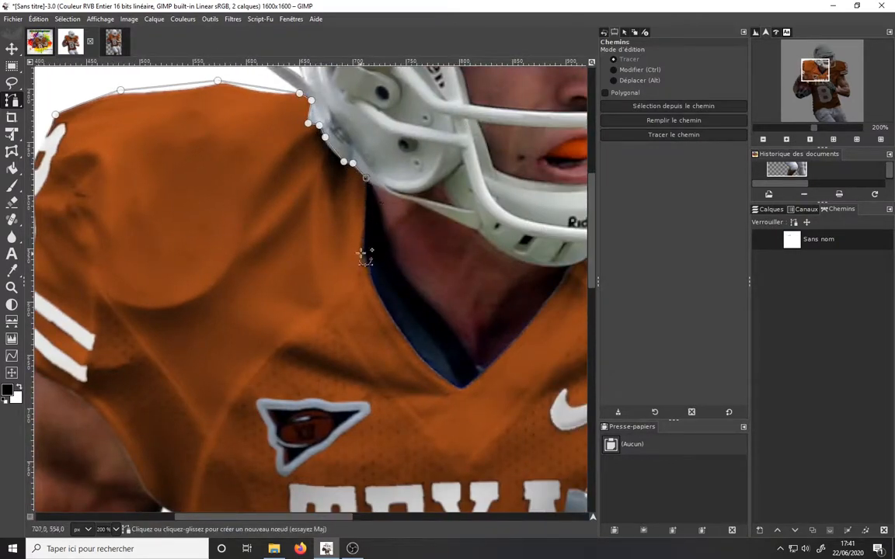
Place path points along the V-neck collar, down to its tip and up to the chin guard.
left_click(361, 248)
left_click(459, 388)
left_click(568, 267)
Continue the path along the chin guard and the outer face mask bars to the top of the other shoulder.
left_click_drag(348, 518, 434, 518)
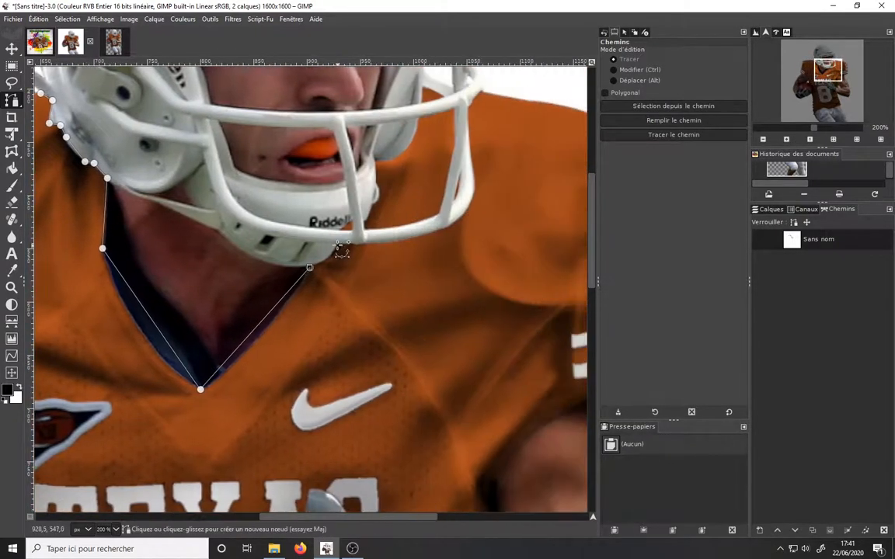
left_click(337, 245)
left_click(476, 193)
left_click(467, 108)
left_click(473, 102)
left_click(481, 92)
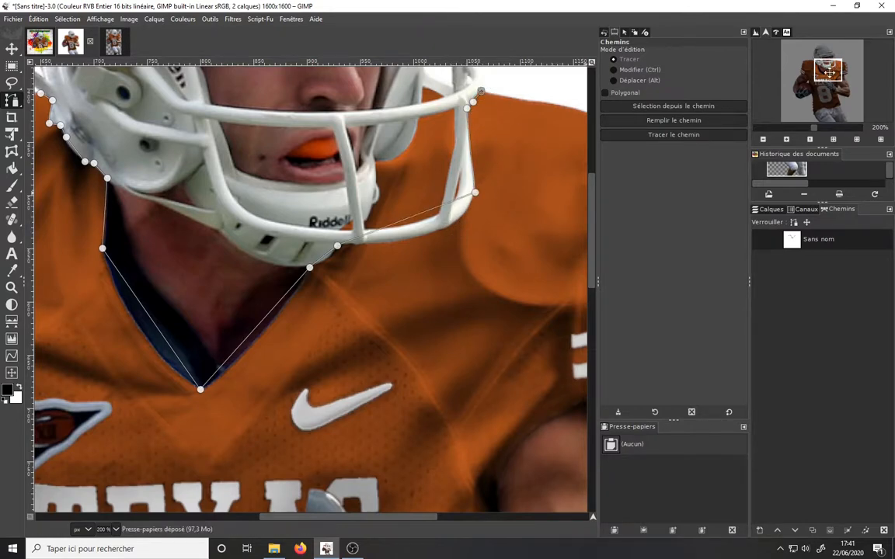
Trace the path over the second shoulder and down the sleeve's outer edge beside the number 8.
left_click_drag(829, 70, 844, 71)
left_click(267, 99)
left_click(339, 115)
left_click(402, 150)
left_click(415, 194)
left_click(411, 251)
left_click(416, 280)
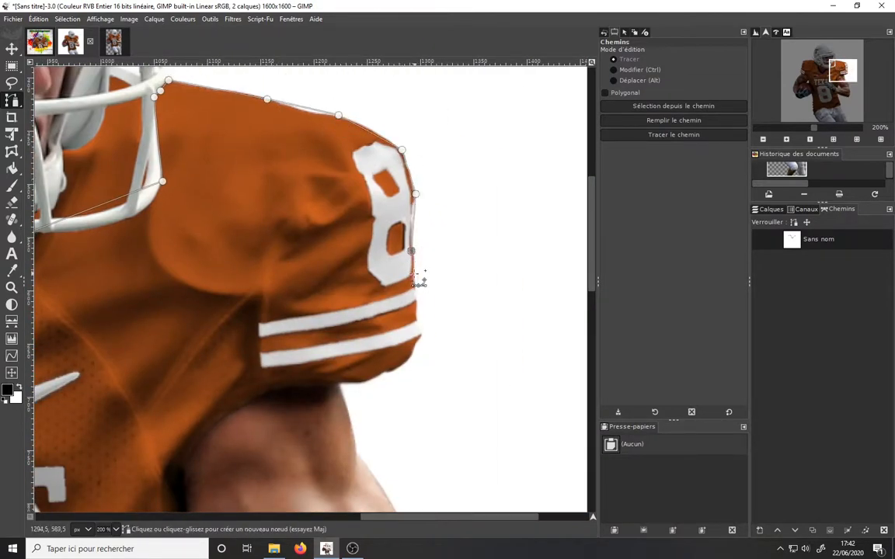
Continue the path around the striped sleeve end and along the hem above the upper arm.
left_click(417, 302)
left_click(422, 331)
left_click(409, 359)
left_click(386, 373)
left_click(362, 380)
left_click(340, 382)
left_click(271, 391)
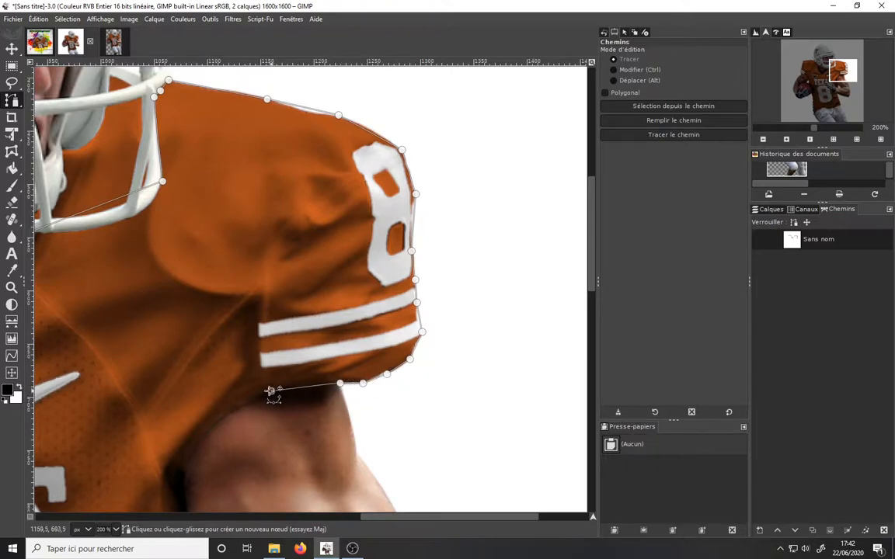
Trace the path around the armpit and down the jersey's side to the white gap above the forearm.
left_click(223, 418)
left_click(188, 460)
scroll(188, 404, "down", 5)
left_click(227, 319)
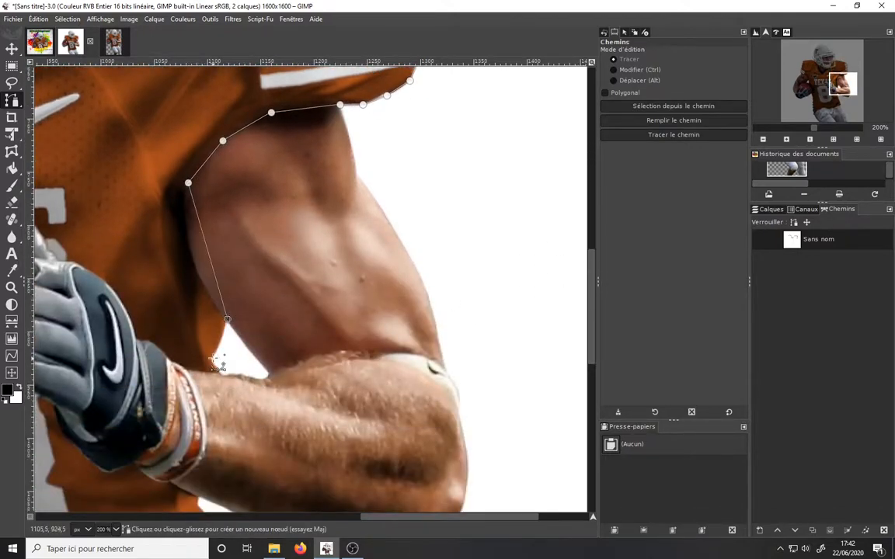
left_click(212, 359)
left_click(223, 374)
Continue the path along the wristbands and the back of the raised glove to the base of the thumb.
left_click(189, 371)
left_click(176, 362)
left_click(150, 340)
left_click(140, 340)
left_click(102, 278)
left_click(74, 261)
left_click(57, 260)
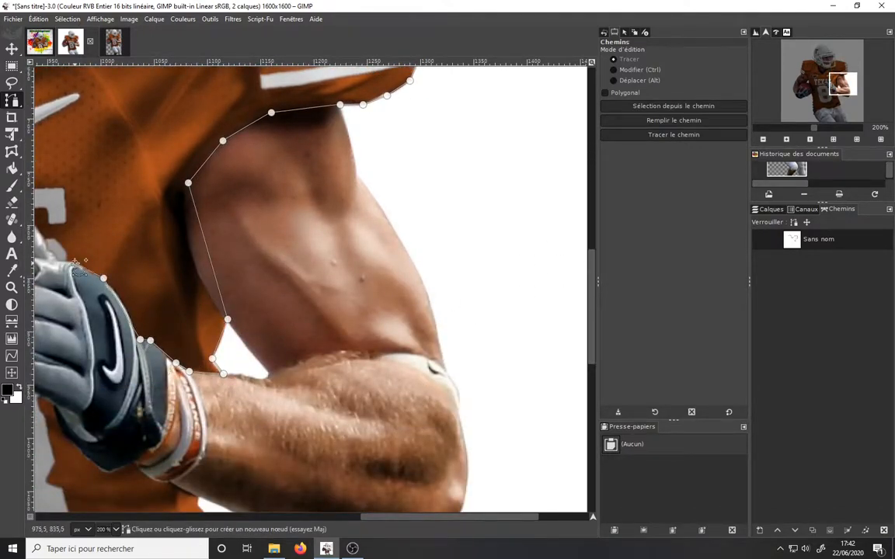
left_click(46, 248)
Trace the path around the raised glove's thumb and back down to the palm.
scroll(66, 237, "left", 6)
left_click(351, 207)
left_click(330, 200)
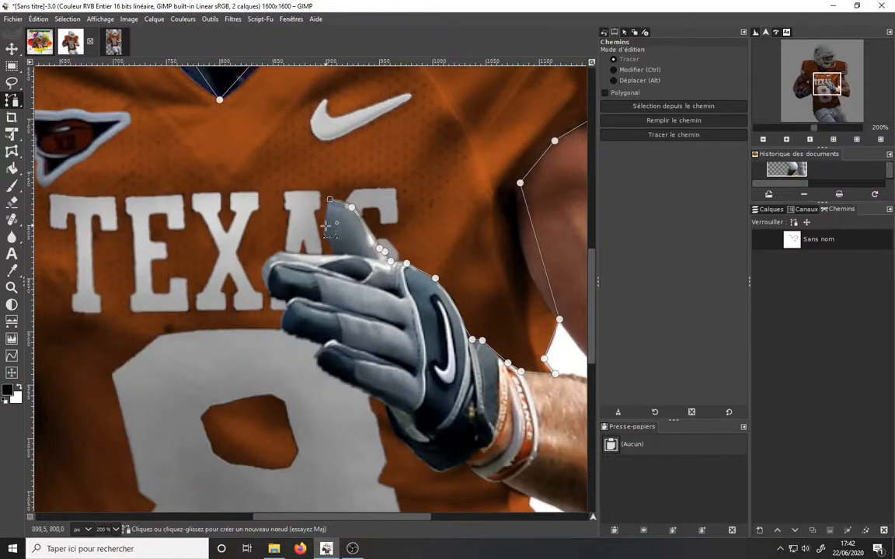
left_click(324, 227)
left_click(336, 254)
Continue the path around the fingertips of the raised glove, down to the tip of the lowest finger.
left_click(282, 254)
left_click(262, 268)
left_click(268, 293)
left_click(288, 300)
left_click(282, 317)
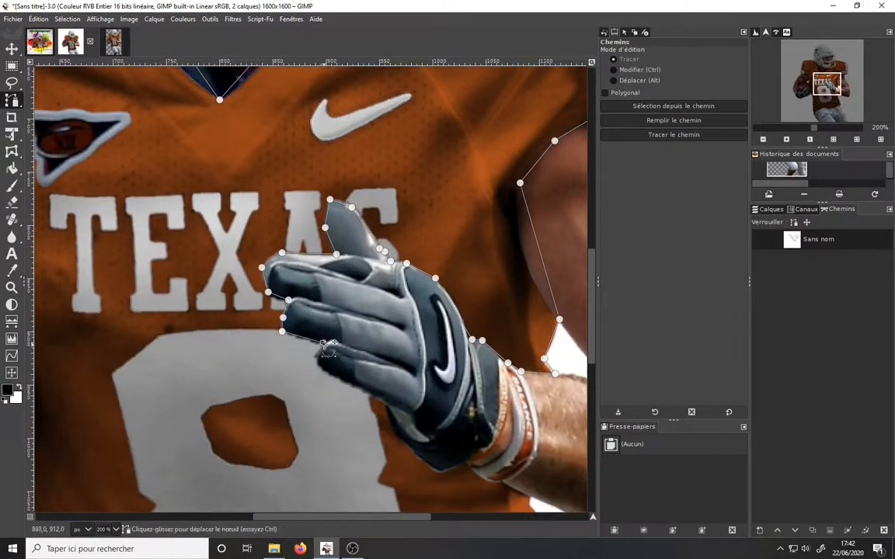
left_click(282, 330)
left_click(324, 345)
left_click(316, 356)
left_click(318, 369)
Trace the path along the underside of the raised glove and wristbands to the jersey's side below the forearm.
left_click(387, 405)
left_click(400, 439)
left_click(440, 474)
left_click(466, 465)
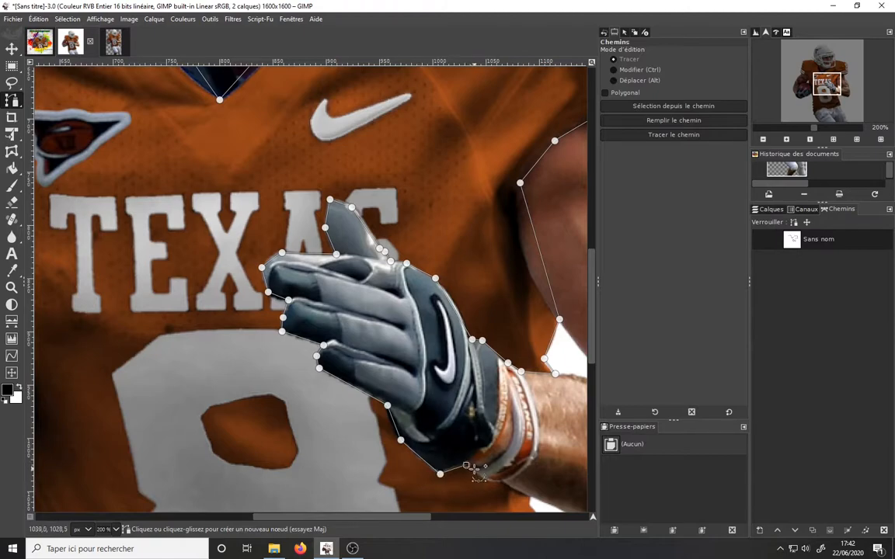
left_click(473, 469)
left_click(477, 477)
left_click(495, 483)
left_click(505, 482)
left_click(528, 497)
Continue the path down the jersey's side from below the forearm to the hem corner at the white pants.
left_click_drag(593, 334, 593, 396)
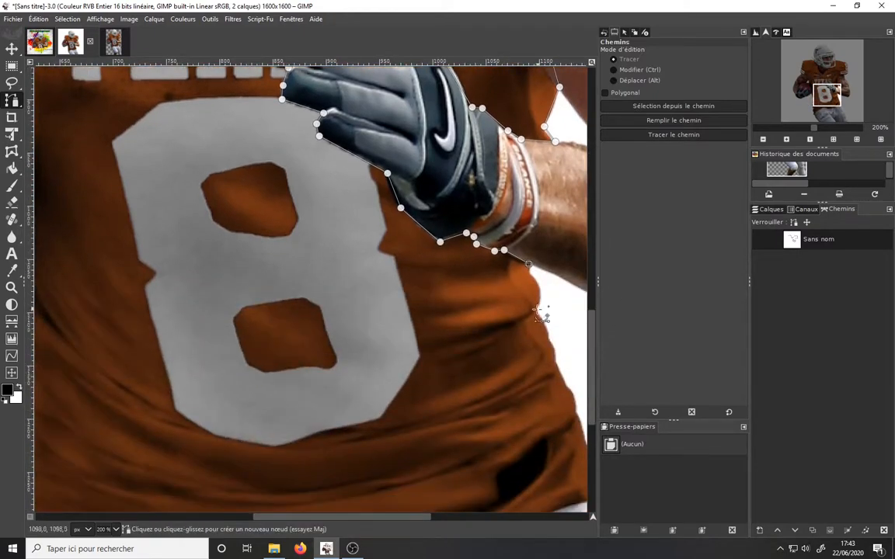
left_click(537, 310)
left_click(549, 337)
left_click(556, 361)
left_click(566, 385)
left_click(575, 411)
left_click_drag(414, 517, 451, 517)
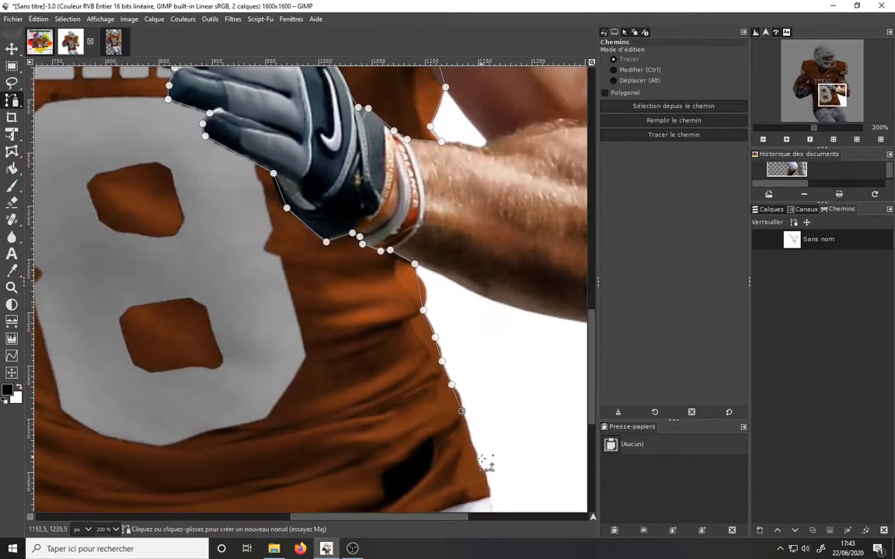
left_click(471, 443)
left_click(478, 466)
left_click(491, 497)
Trace the path roughly along the jersey's bottom hem above the white pants to the opposite lower corner.
left_click_drag(593, 425, 593, 456)
left_click(449, 332)
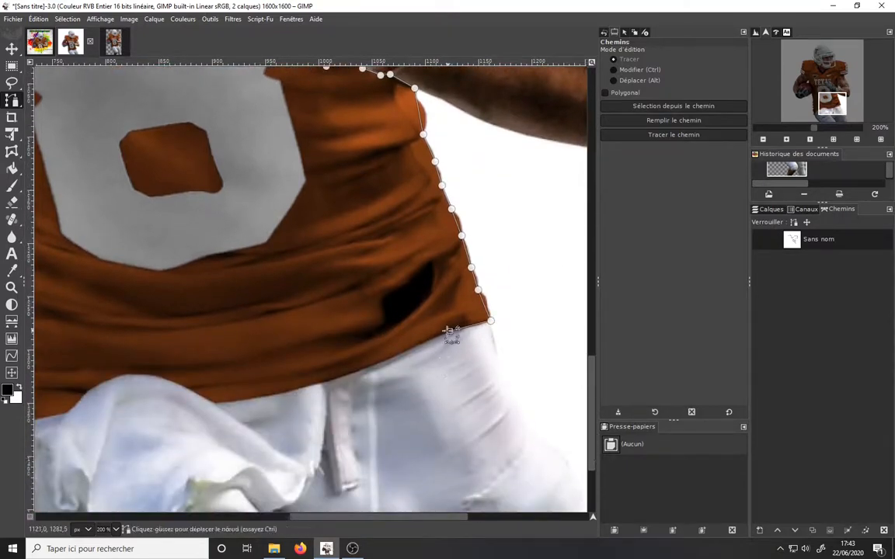
left_click(215, 405)
left_click_drag(334, 516, 247, 517)
left_click(338, 413)
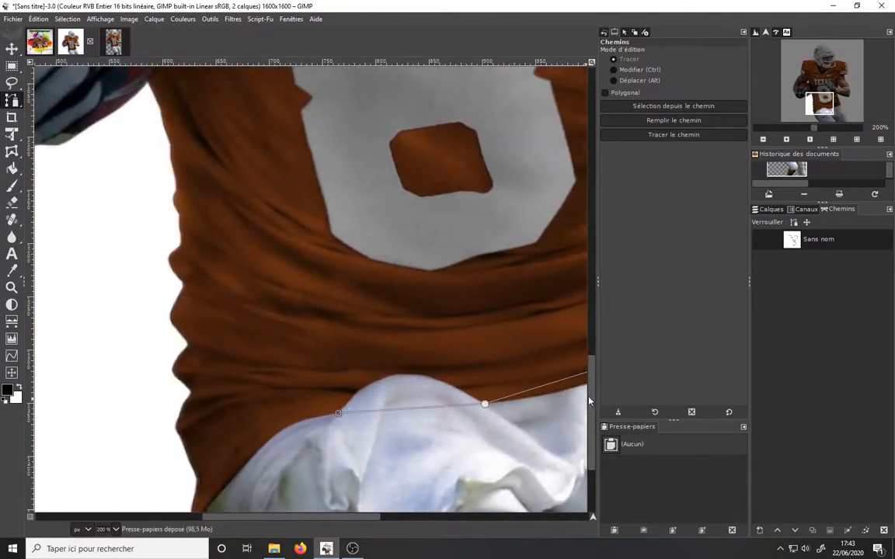
scroll(200, 383, "down", 3)
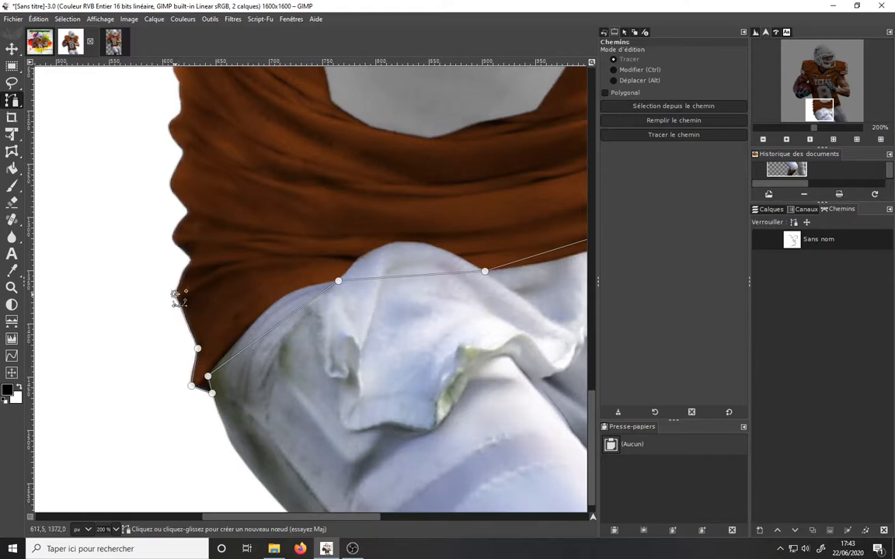
Continue the path up the jersey's ball-side edge, along the football and past the white gap above it.
scroll(263, 325, "up", 5)
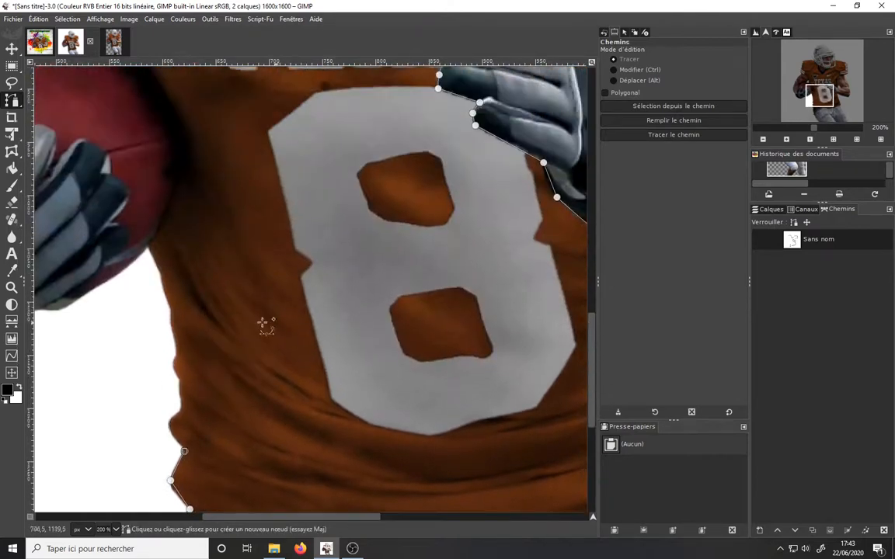
left_click(179, 377)
left_click(177, 354)
left_click(171, 309)
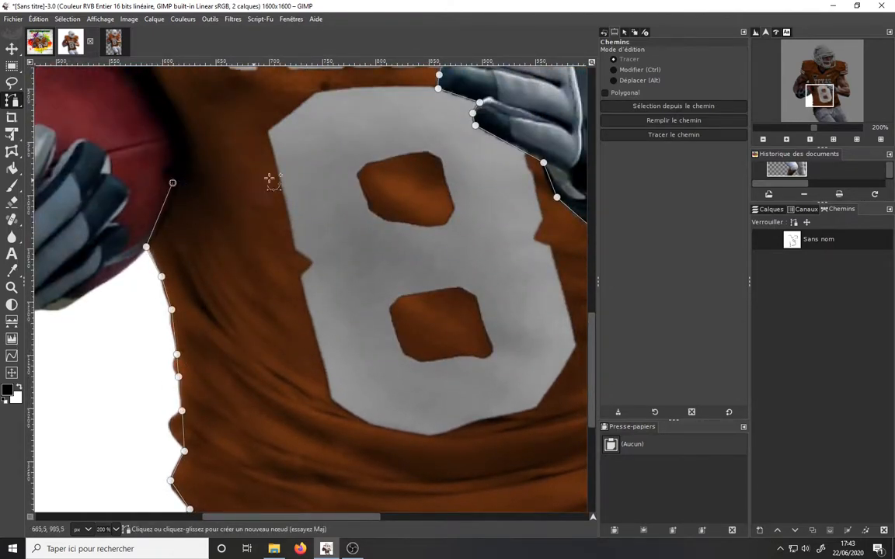
scroll(269, 179, "up", 4)
left_click(97, 250)
left_click(64, 176)
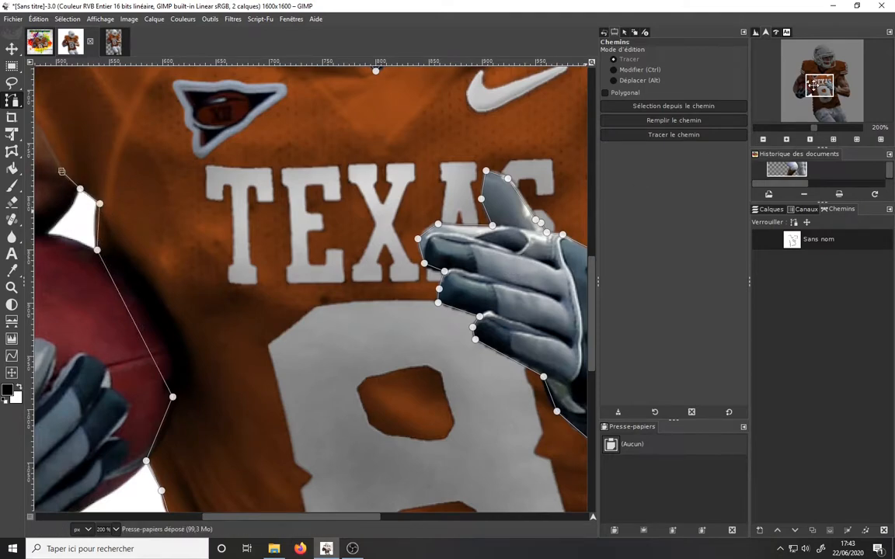
Trace the path past the ball-side armpit and up the outer edge of the striped sleeve, closing it at the shoulder.
scroll(233, 275, "up", 6)
scroll(234, 275, "left", 4)
left_click(147, 310)
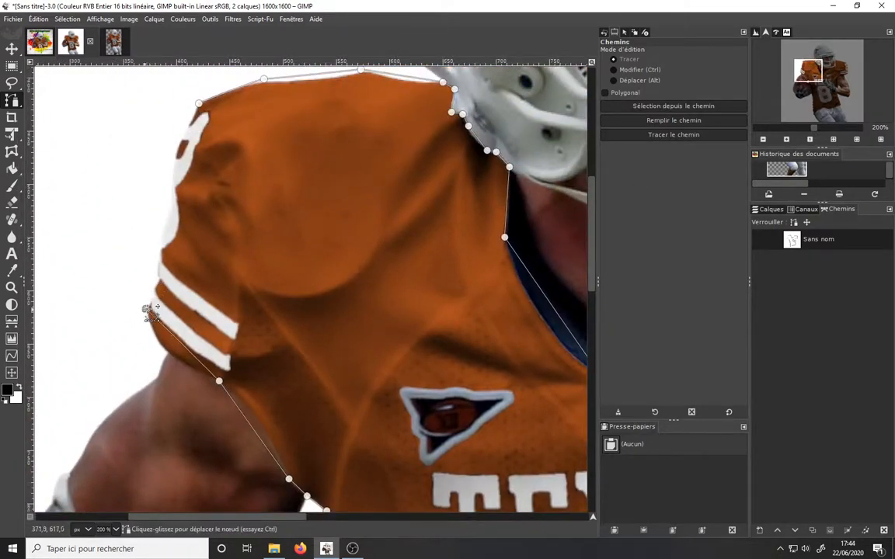
left_click(162, 249)
left_click(199, 103, "ctrl")
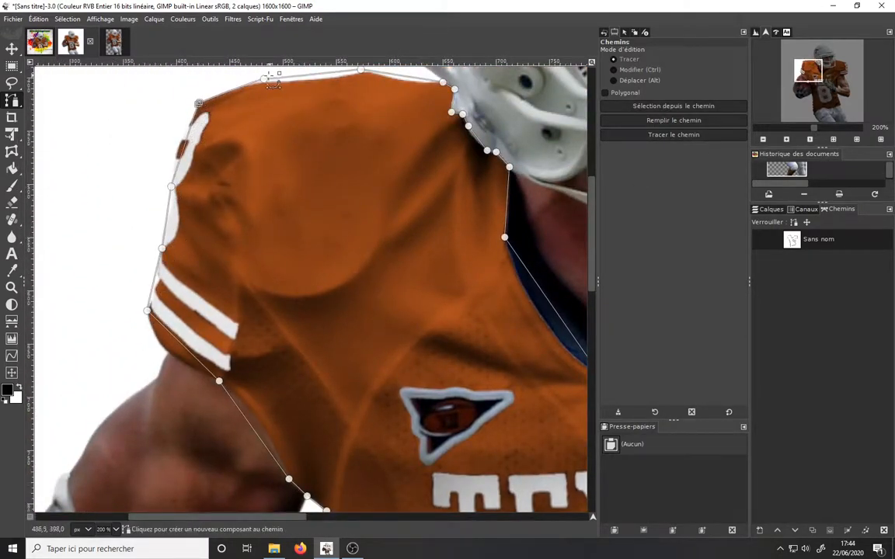
Fit the path to the top of the ball-side shoulder and curve its segments along both sides of the V-neck collar.
left_click_drag(277, 89, 372, 71)
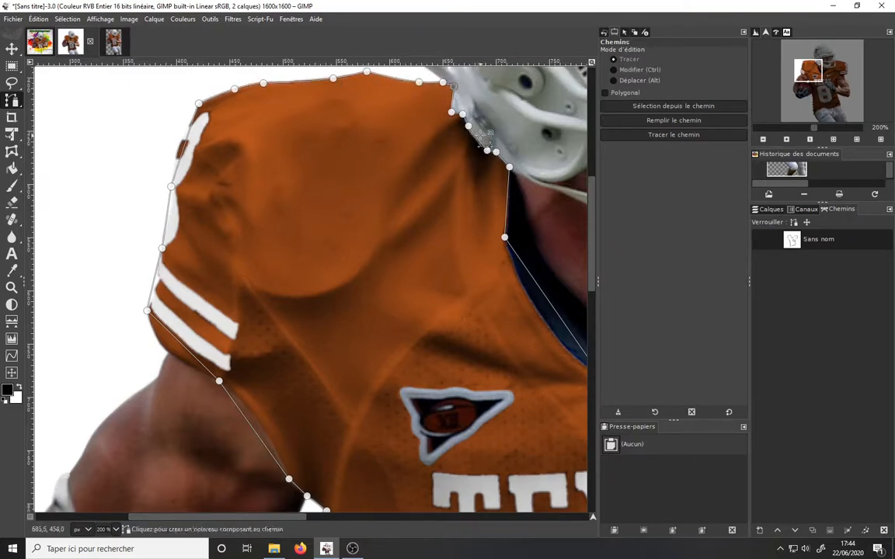
left_click_drag(555, 307, 543, 319)
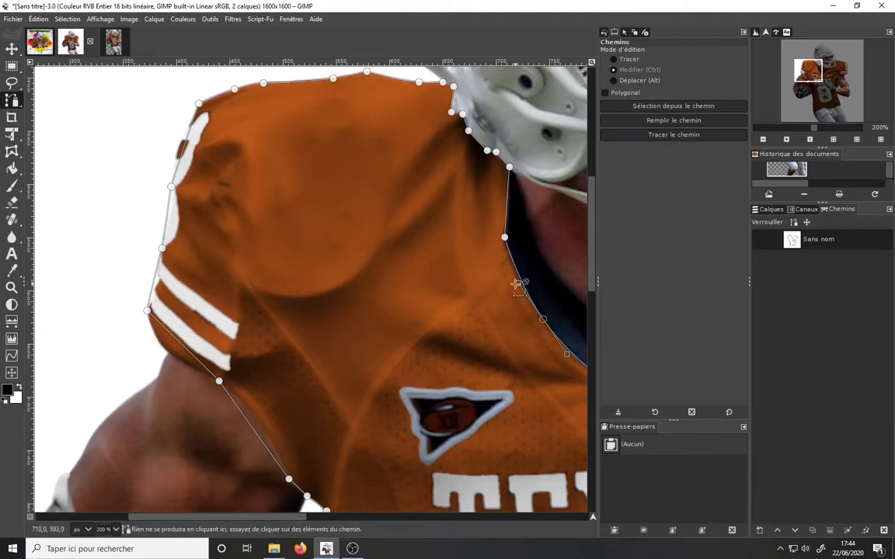
left_click_drag(517, 282, 511, 279)
scroll(460, 187, "right", 5)
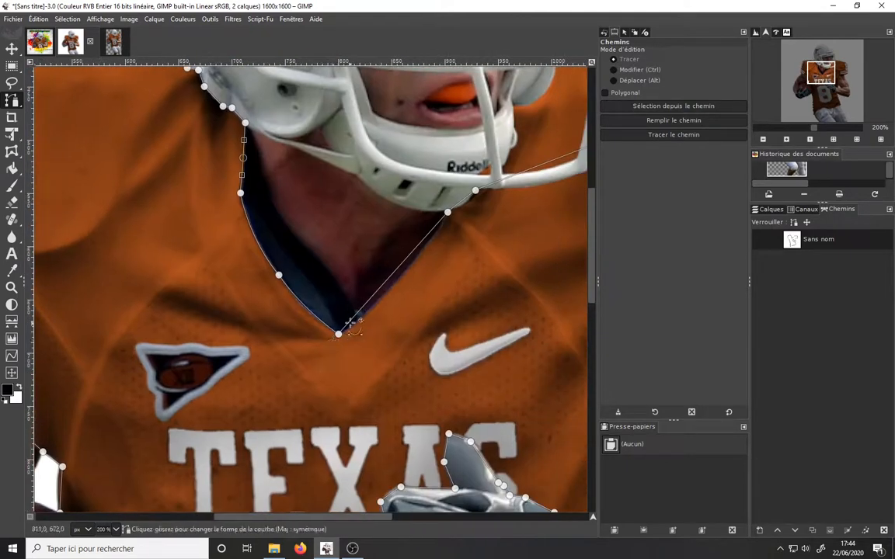
left_click_drag(394, 274, 406, 273)
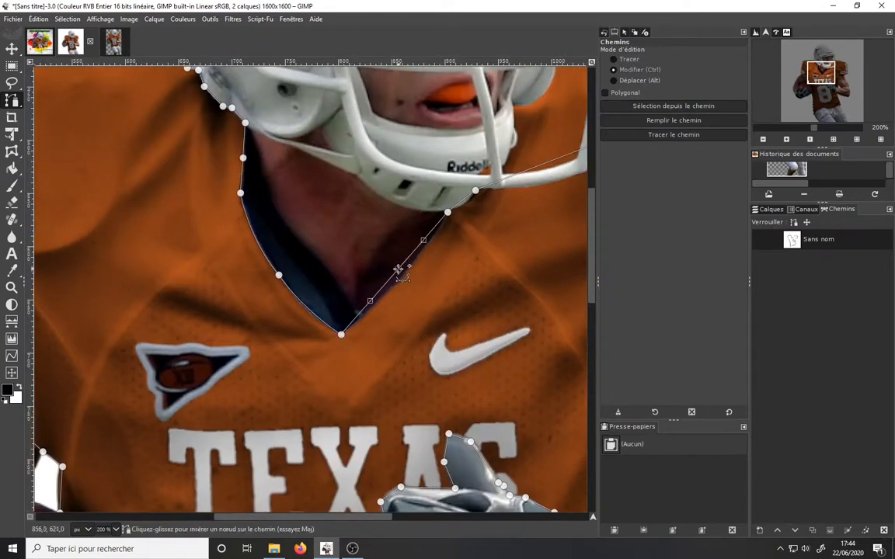
left_click(449, 210, "ctrl")
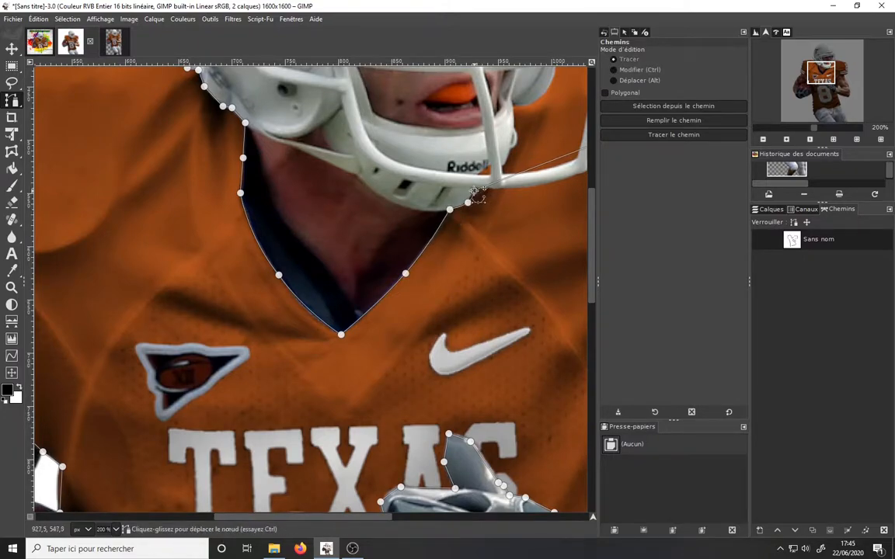
Curve the path along the lower bar of the helmet's facemask with an added node.
left_click_drag(814, 74, 826, 76)
left_click_drag(305, 108, 327, 126)
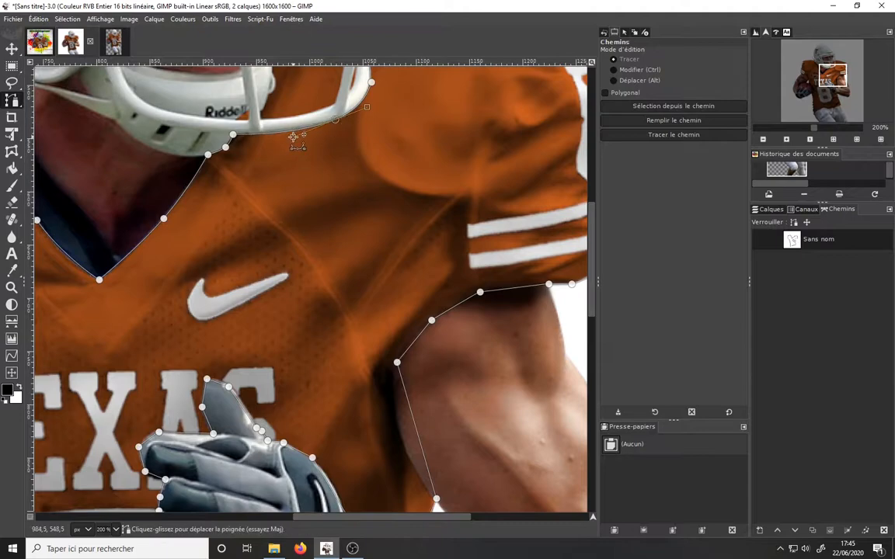
left_click_drag(846, 70, 845, 63)
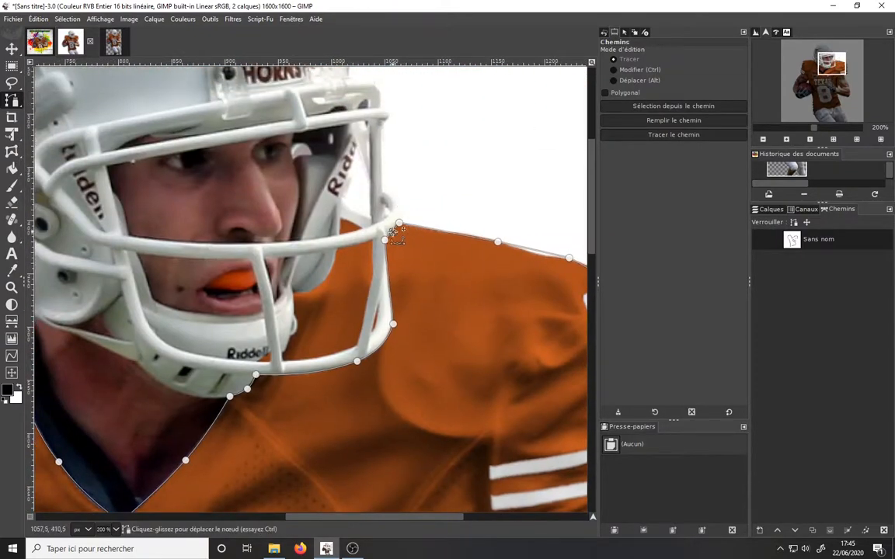
Refine the path with extra nodes along the opposite shoulder, the outer edge of the numbered sleeve and the sleeve hem.
left_click(497, 242)
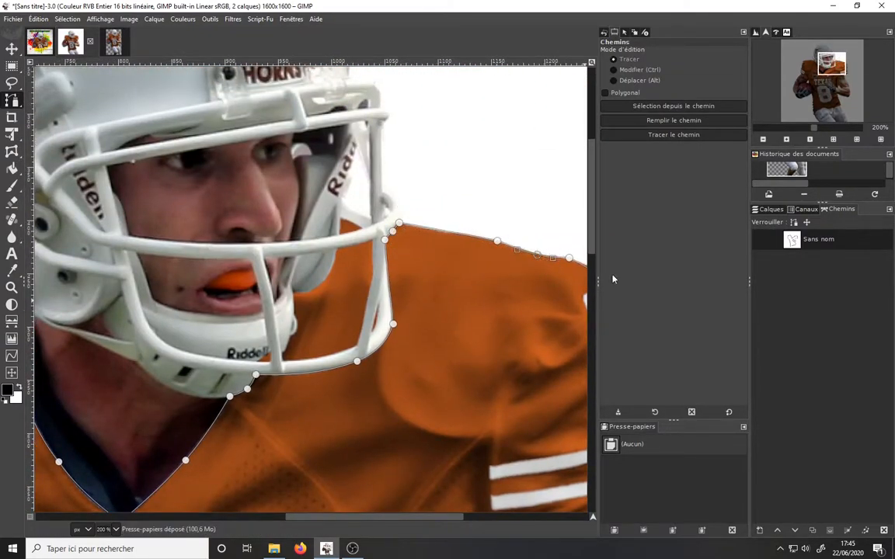
left_click_drag(831, 67, 840, 69)
left_click(391, 208, "ctrl")
left_click(434, 290, "ctrl")
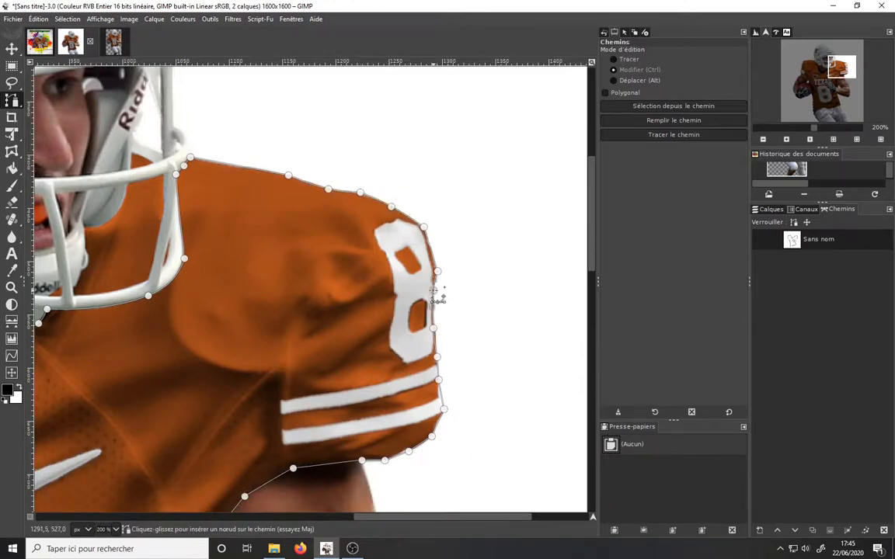
left_click(412, 454)
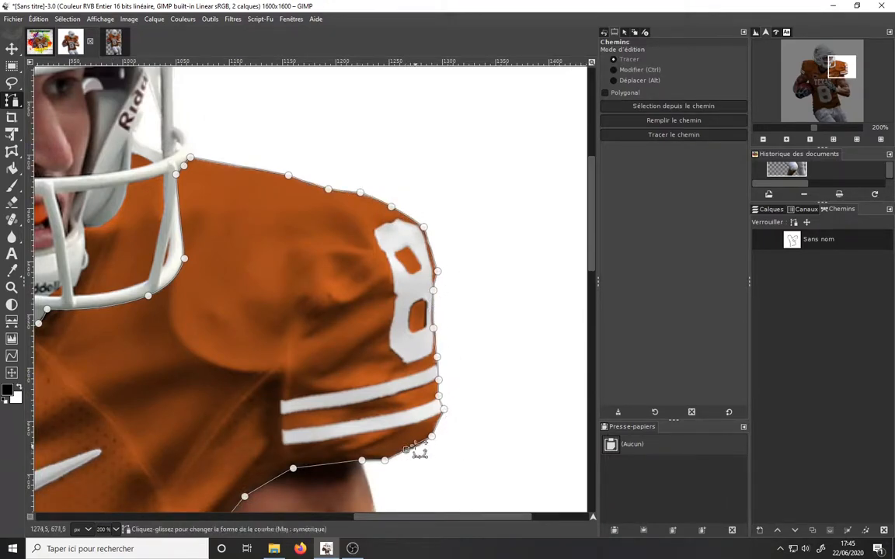
left_click_drag(373, 519, 359, 519)
left_click(373, 464, "ctrl")
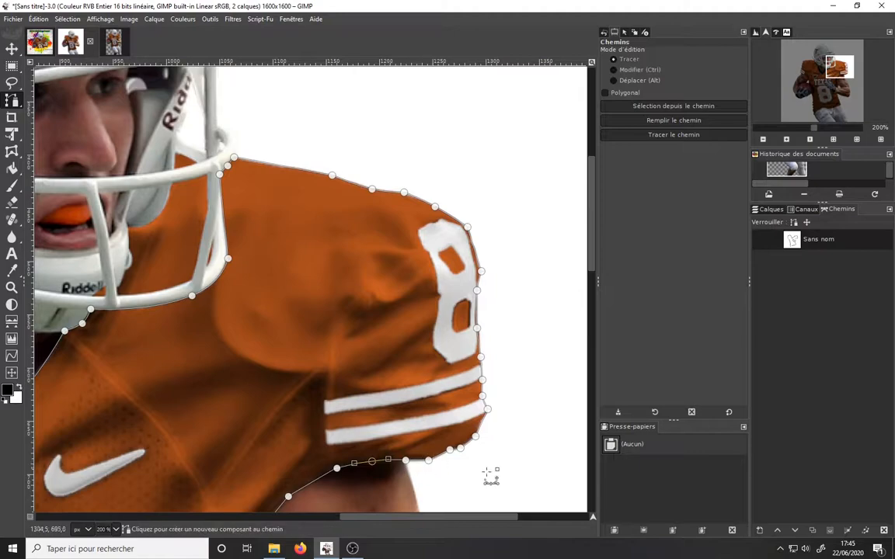
Curve the path around the armpit beside the bare upper arm and refine it at the white gap and glove fingertips.
left_click_drag(840, 67, 832, 81)
left_click(447, 229)
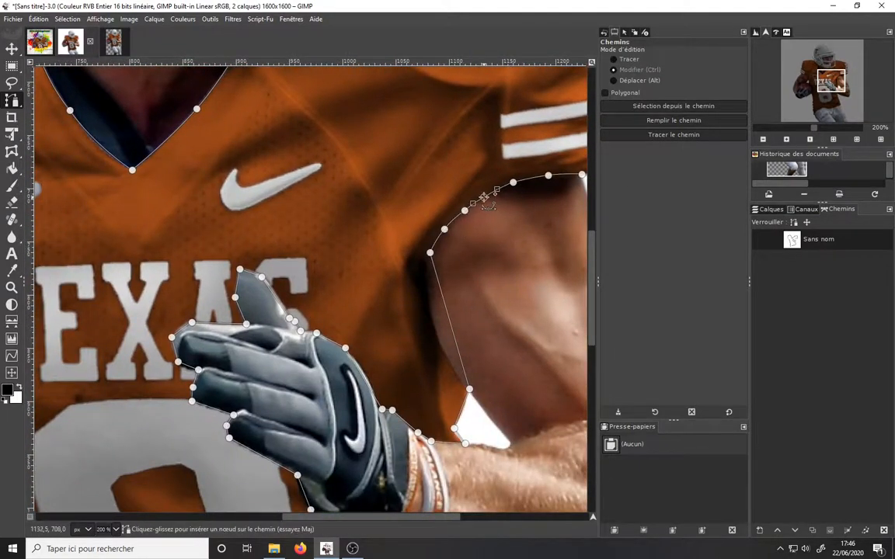
left_click_drag(449, 317, 436, 330)
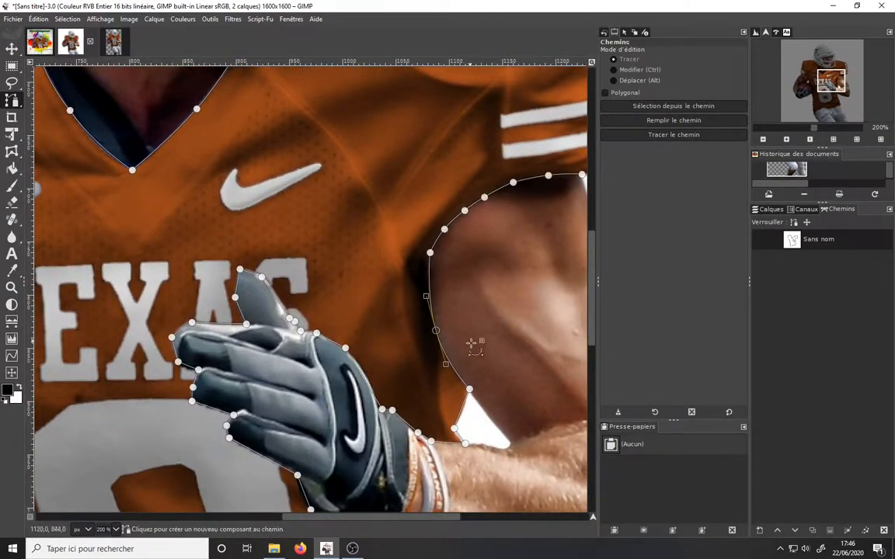
left_click(461, 412)
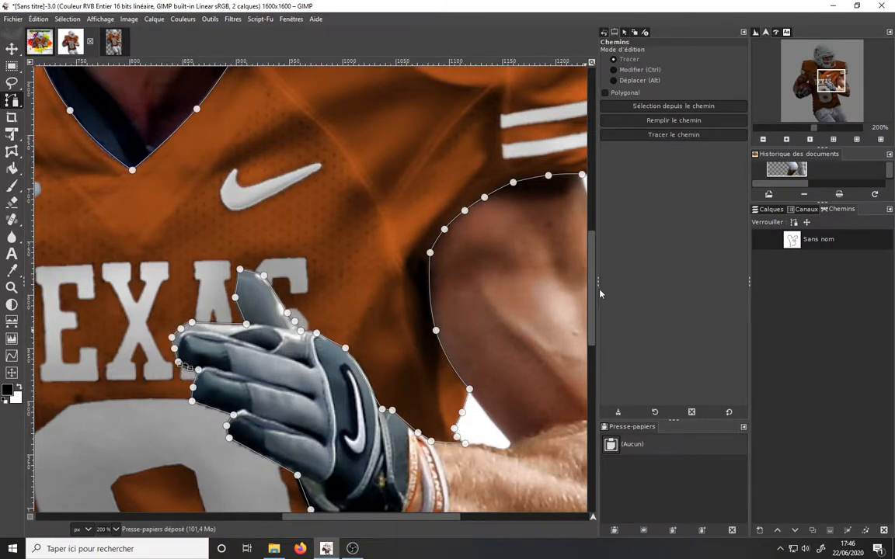
Add nodes to fit the path to the glove's underside and the jersey's side below the forearm.
scroll(303, 365, "down", 5)
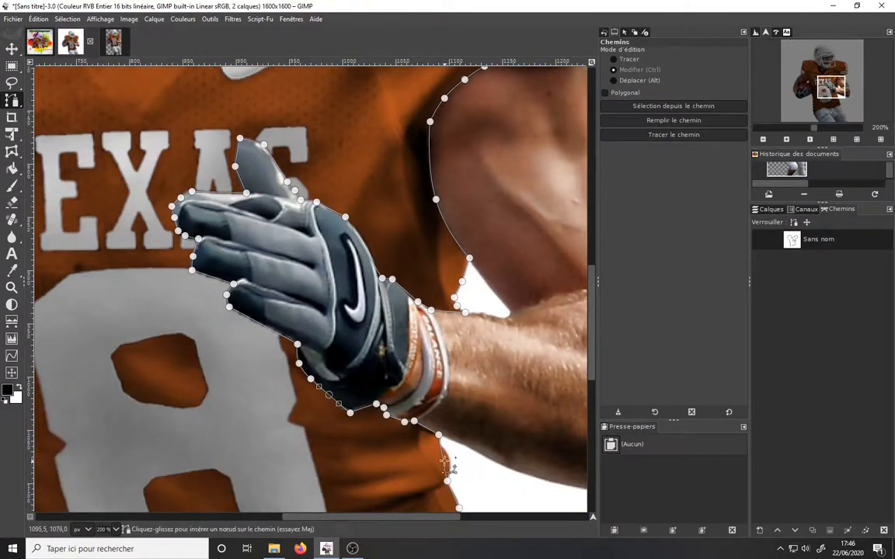
left_click(445, 463, "ctrl")
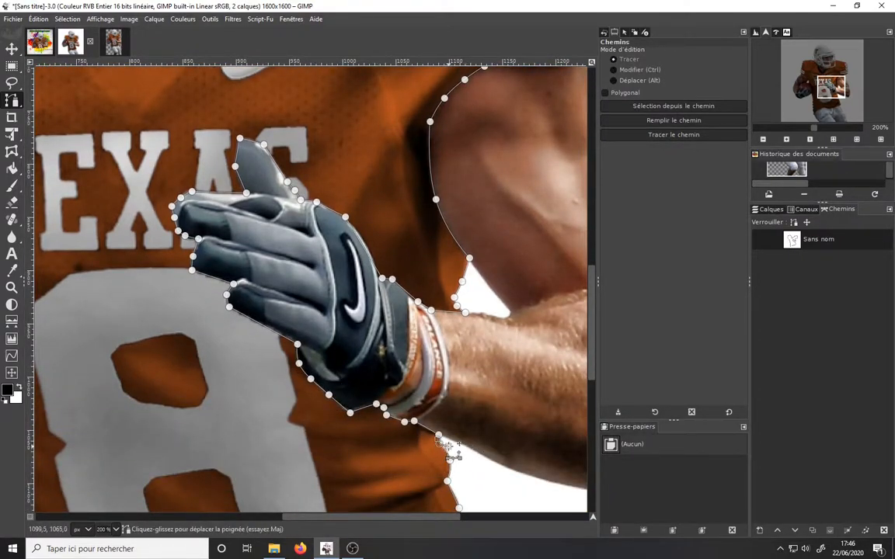
scroll(439, 443, "down", 8)
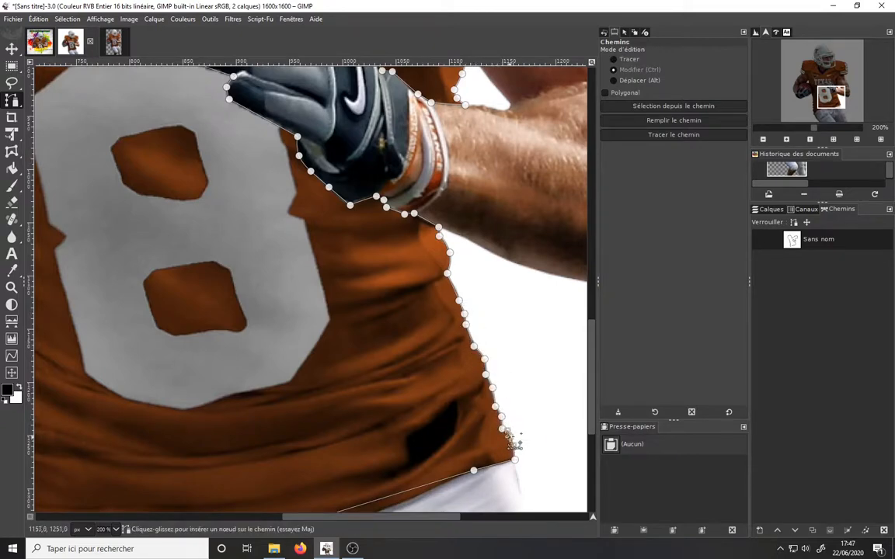
Bend the path segments along the jersey's bottom hem to follow the curved upper edge of the white pants.
left_click_drag(592, 370, 592, 419)
left_click_drag(373, 313, 375, 325)
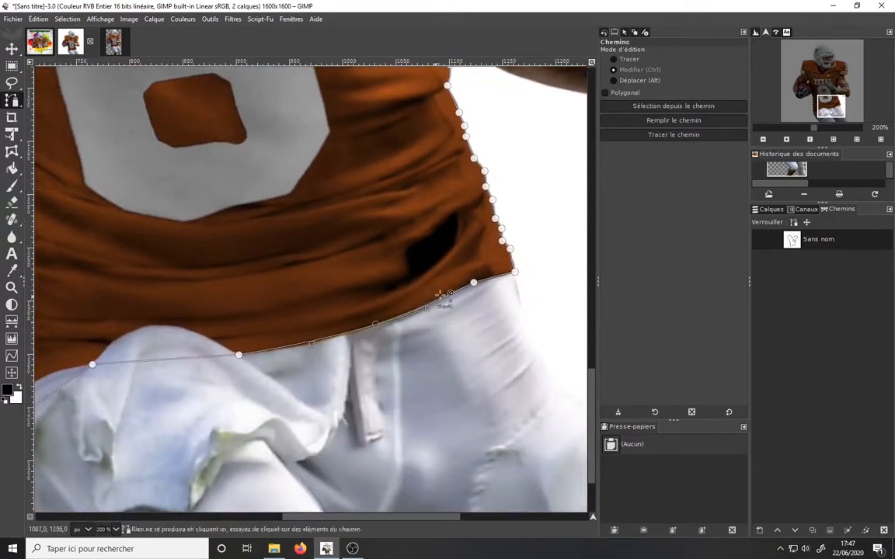
left_click_drag(430, 309, 428, 305)
left_click_drag(312, 343, 308, 348)
left_click_drag(160, 360, 155, 326)
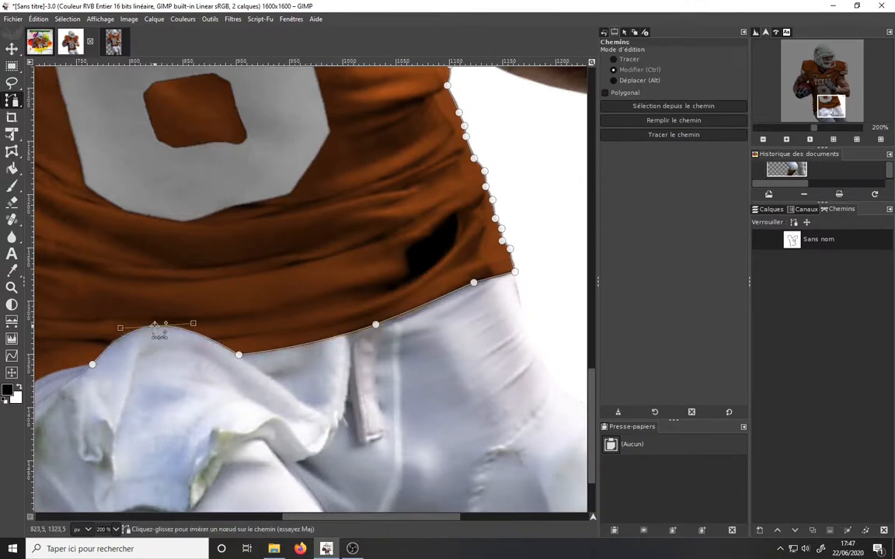
scroll(140, 342, "left", 5)
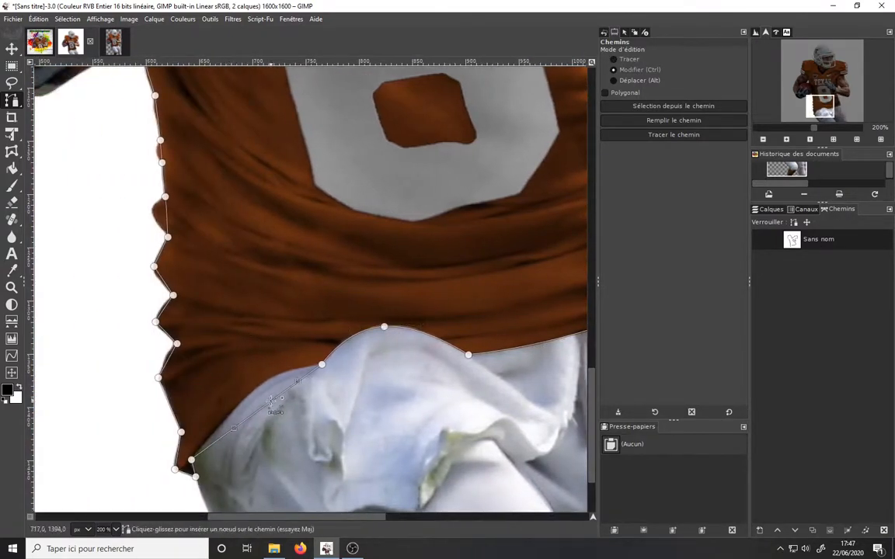
left_click_drag(257, 412, 258, 386)
Refine the path with extra nodes to follow the jagged folds along the jersey's side edge above the hem corner.
left_click_drag(175, 469, 173, 468)
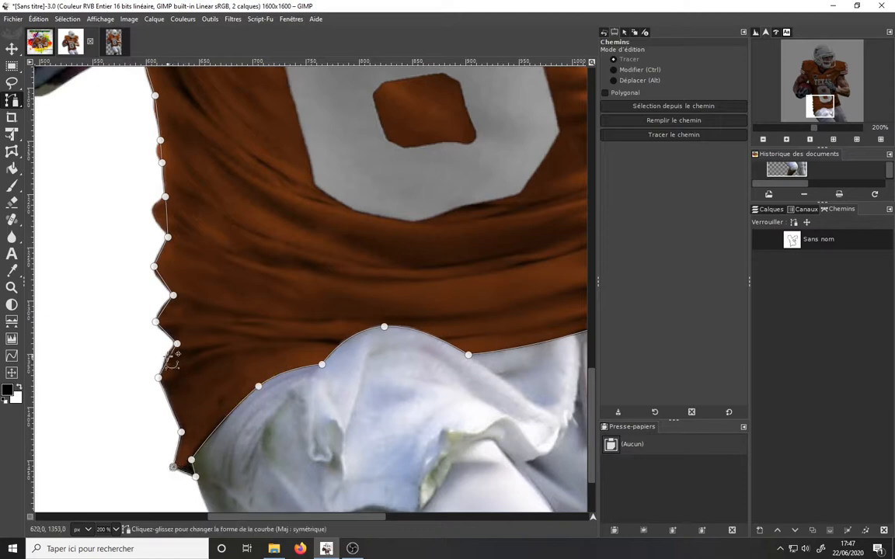
left_click_drag(170, 360, 160, 310)
left_click_drag(161, 278, 160, 252)
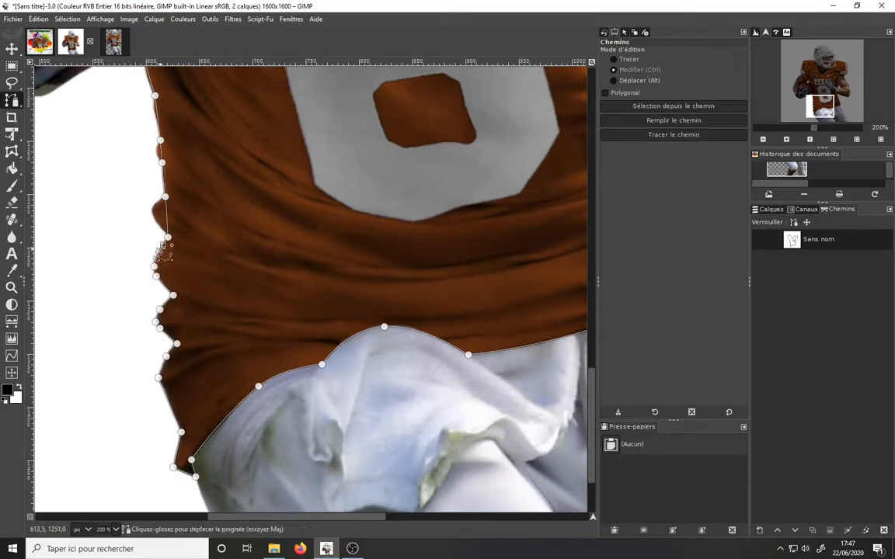
left_click_drag(165, 213, 153, 210)
Curve the path around the football's edge and adjust it along the white gap above the ball.
left_click_drag(589, 386, 590, 352)
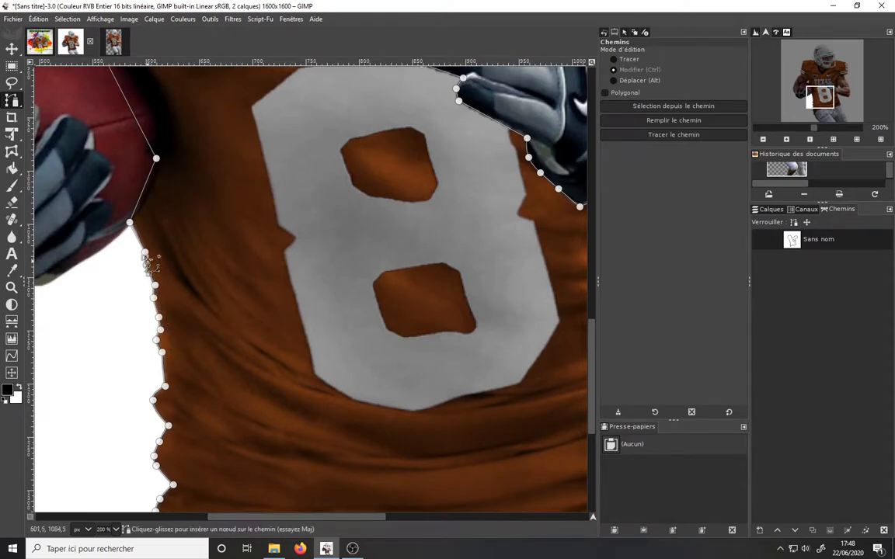
left_click(148, 191)
scroll(125, 303, "up", 5)
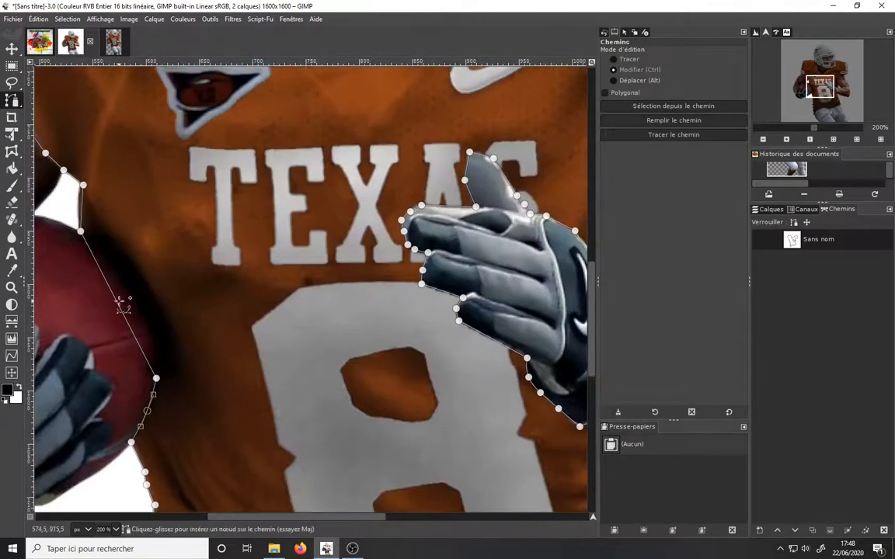
left_click_drag(121, 303, 138, 291)
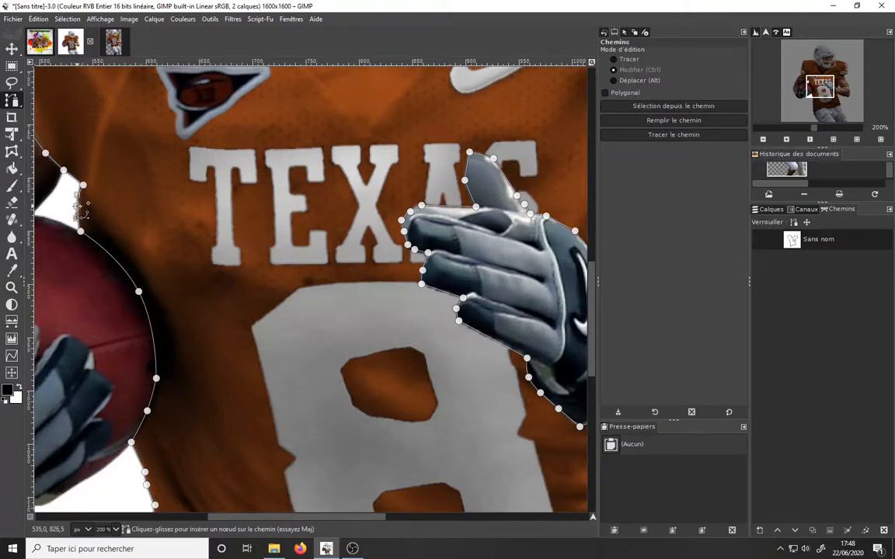
left_click(77, 206)
Fit the path to the striped sleeve's hem and outer edge and to the underside of the sleeve beside the arm.
scroll(340, 390, "up", 3)
scroll(340, 389, "left", 10)
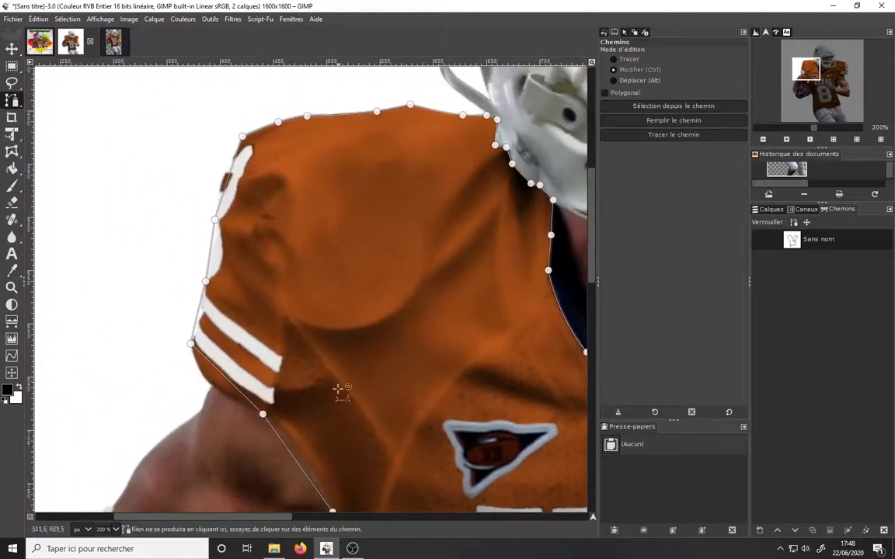
left_click_drag(205, 377, 205, 379)
left_click_drag(197, 315, 201, 315)
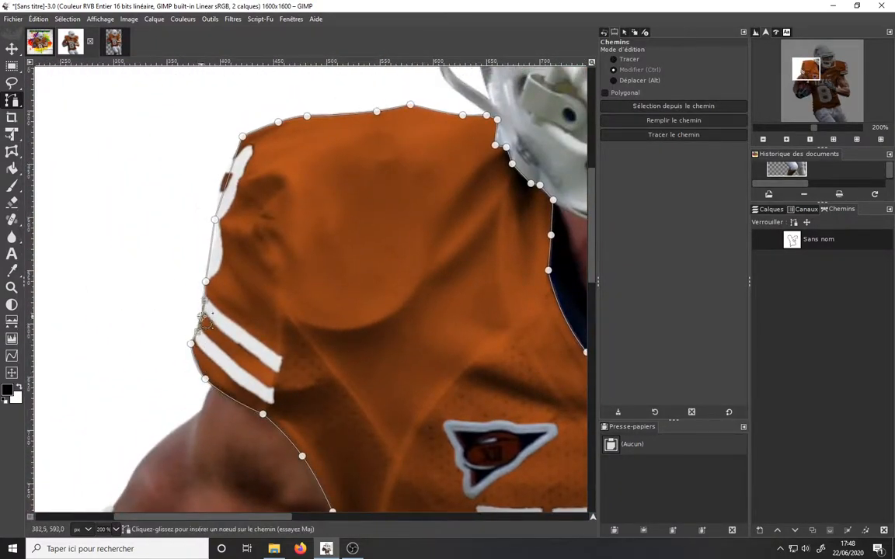
left_click_drag(231, 172, 224, 173)
Trace the jersey areas visible through the helmet's face guard, including the narrow gap between its side bars, as additional path components.
scroll(536, 251, "down", 3)
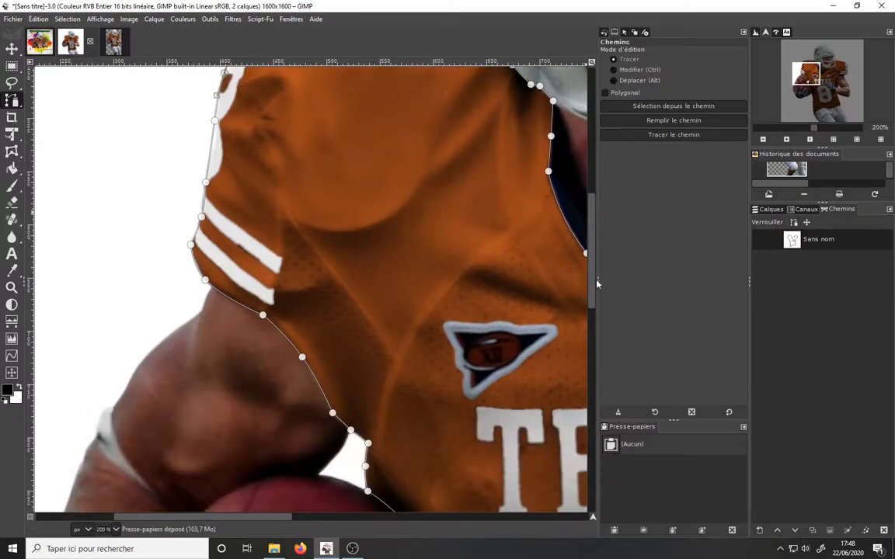
left_click(822, 74)
left_click_drag(822, 74, 824, 66)
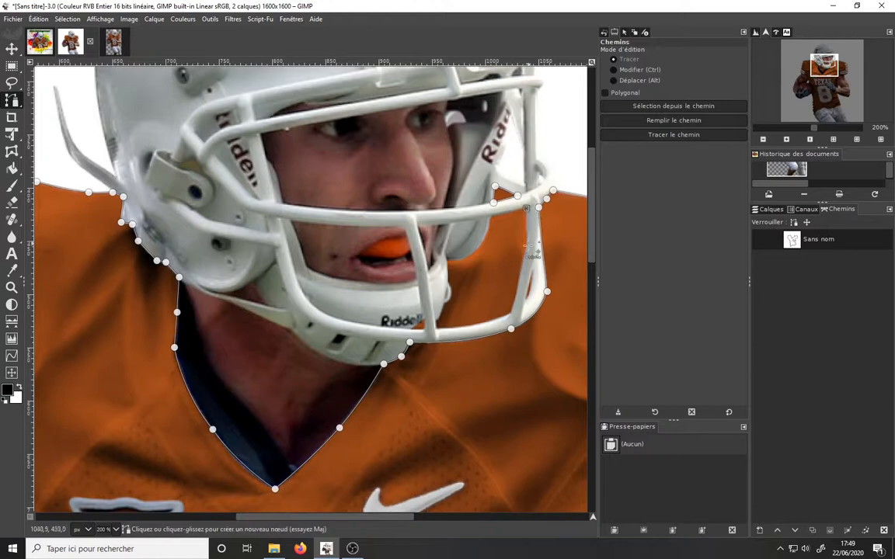
left_click(437, 323)
left_click(450, 299)
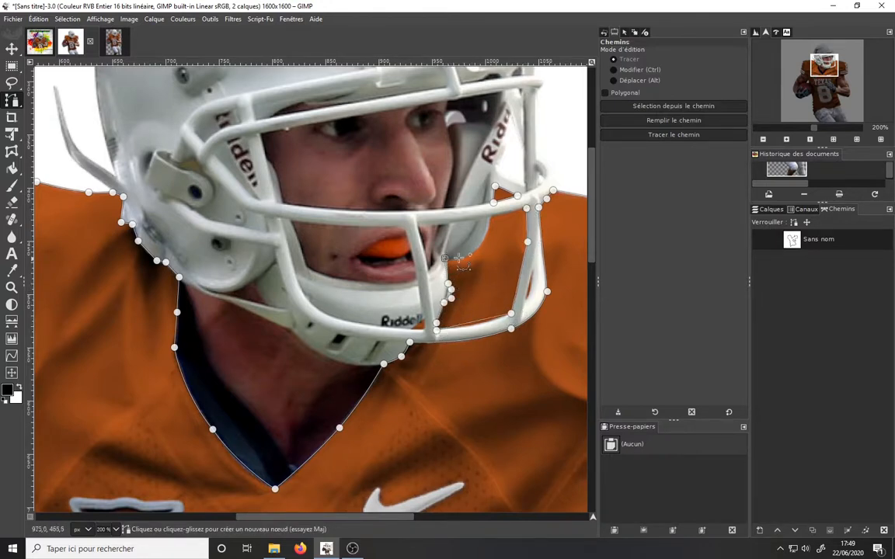
left_click(451, 290)
left_click(447, 268)
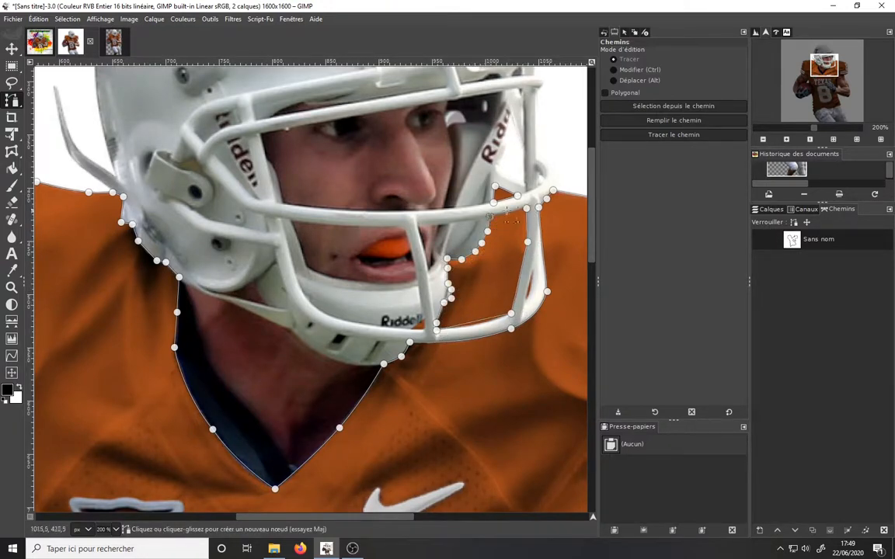
left_click(477, 324)
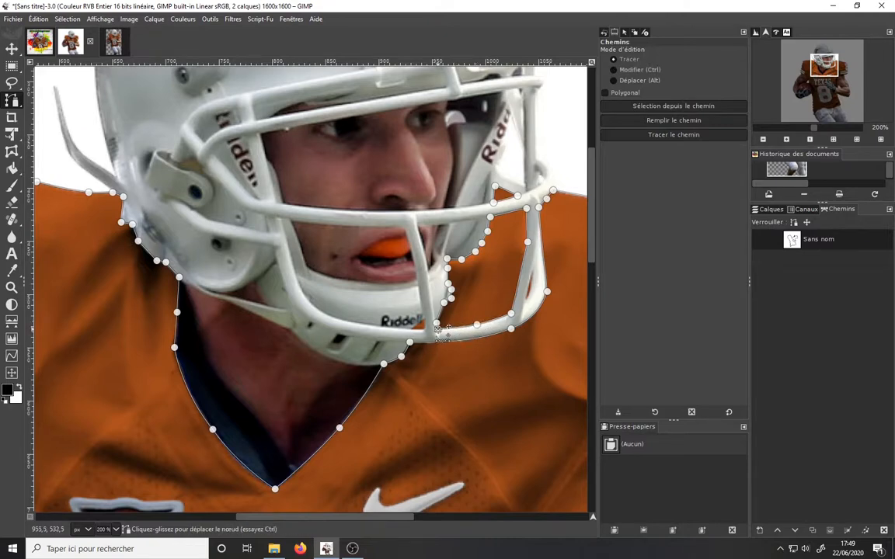
left_click(533, 271, "ctrl")
Convert the finished path to a selection and rename the path Path Maillot.
key("Return")
double_click(828, 240)
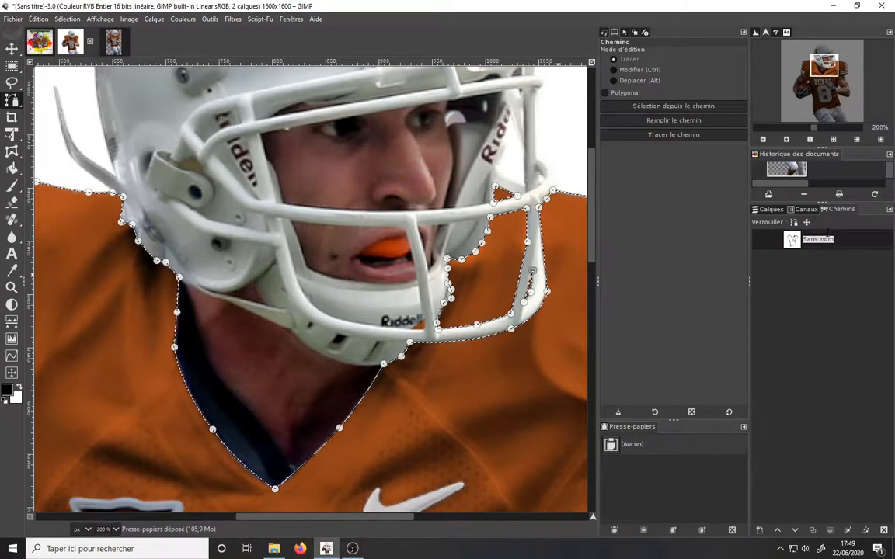
type("Path Maillot")
Export the active path as Path Maillot.svg into the Tuto EffetEclaboussure folder, replacing the existing file.
right_click(820, 240)
left_click(673, 467)
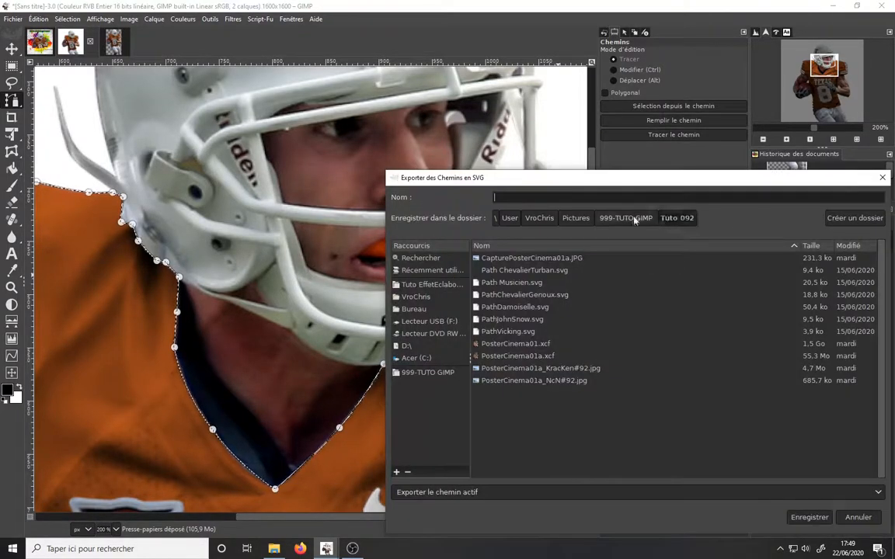
left_click(635, 218)
left_click(432, 285)
type("Path ")
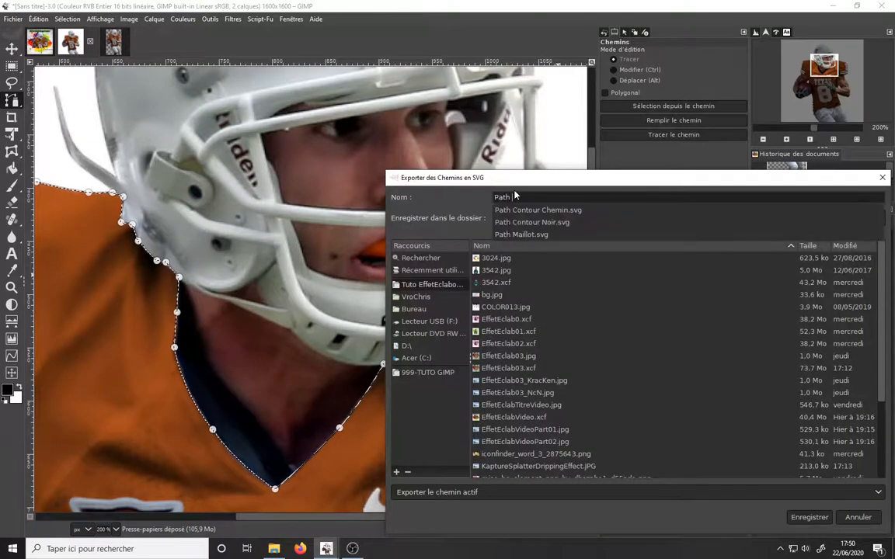
type("Maillot")
left_click(521, 205)
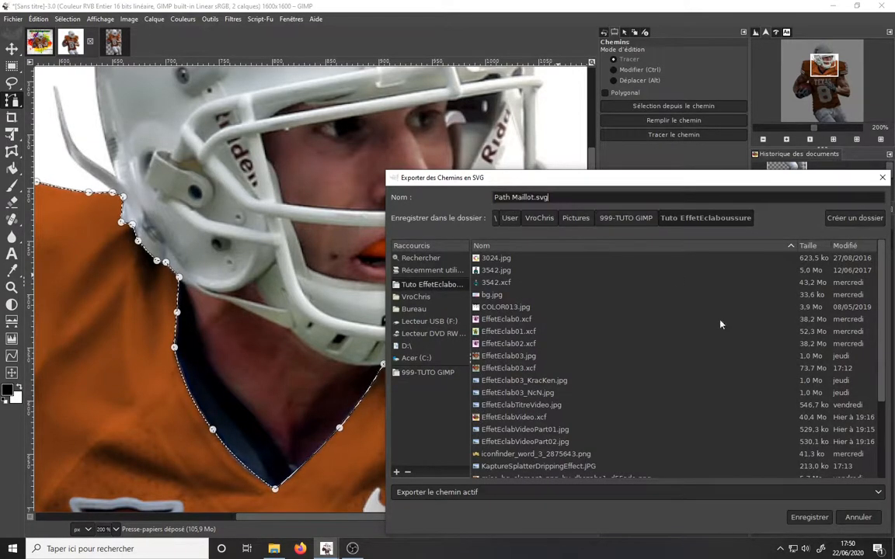
left_click(810, 517)
left_click(682, 399)
Clear the selection around the jersey and fit the whole image in the view.
left_click(772, 209)
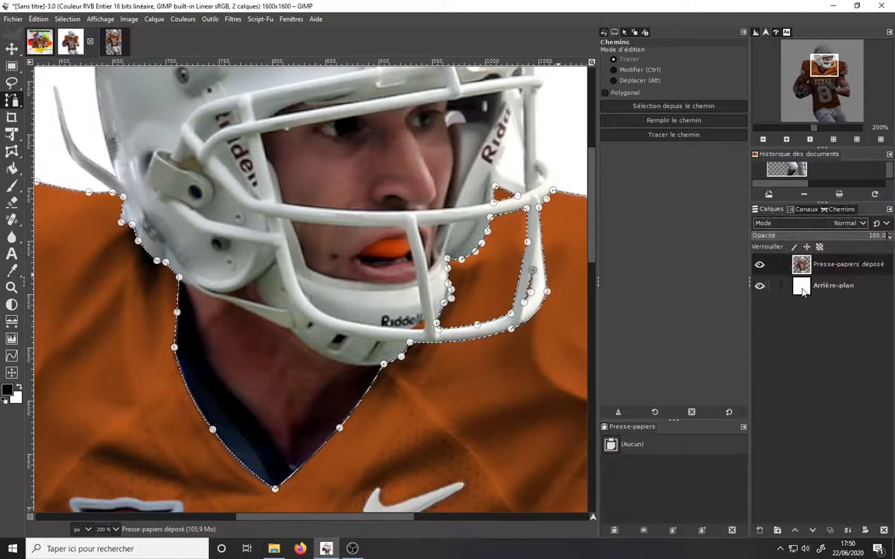
left_click(12, 49)
left_click(67, 19)
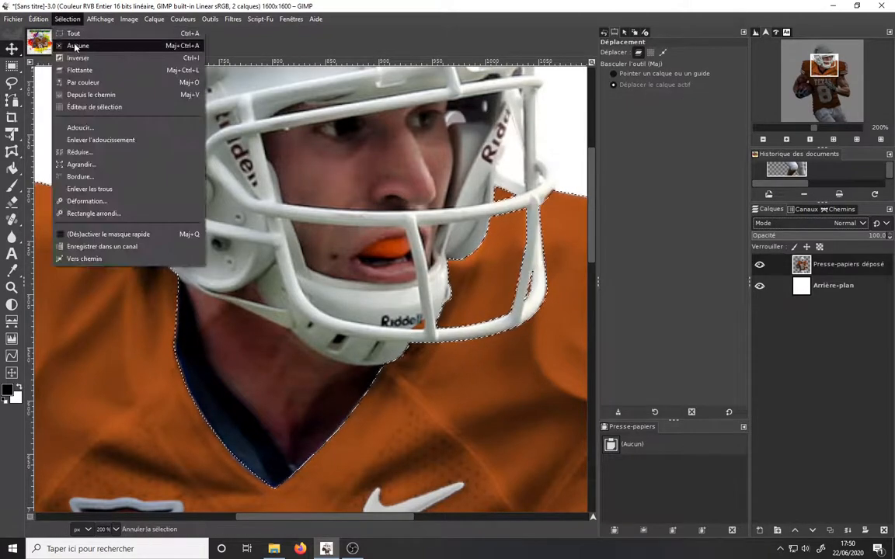
left_click(77, 47)
key("shift+ctrl+j")
Add a new transparent 1600 x 1600 px layer named Couleur Maillot.
left_click(760, 531)
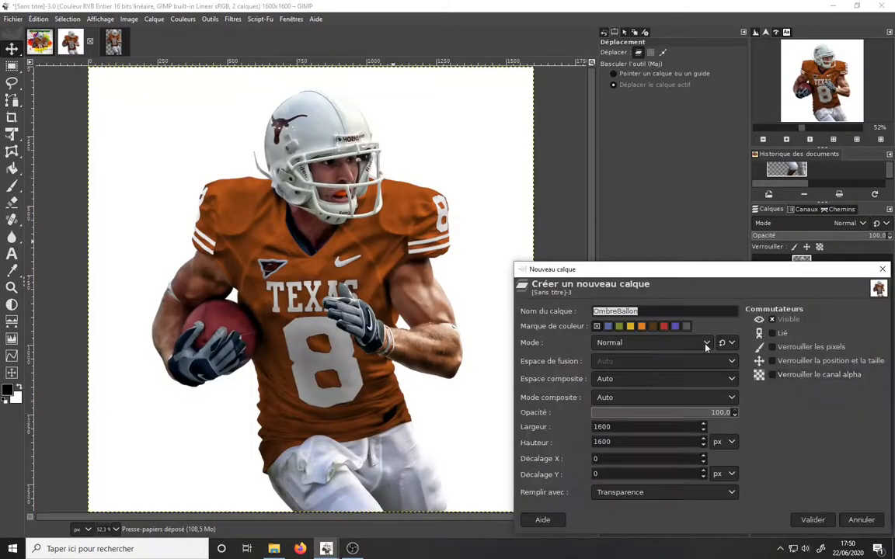
type("Couleur Maillot")
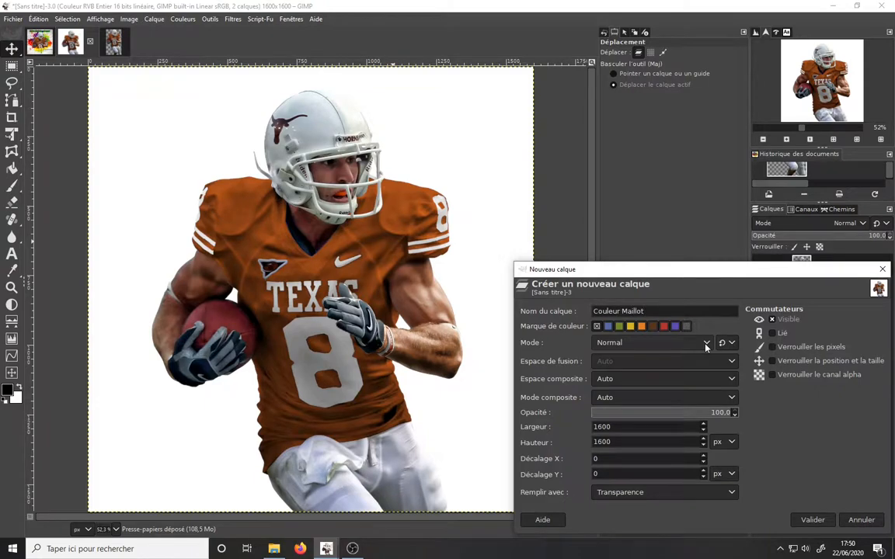
key("Return")
Sample the jersey's orange just below the collar as the foreground color and fill the Couleur Maillot layer with it.
key("2")
mouse_move(12, 270)
left_click(73, 269)
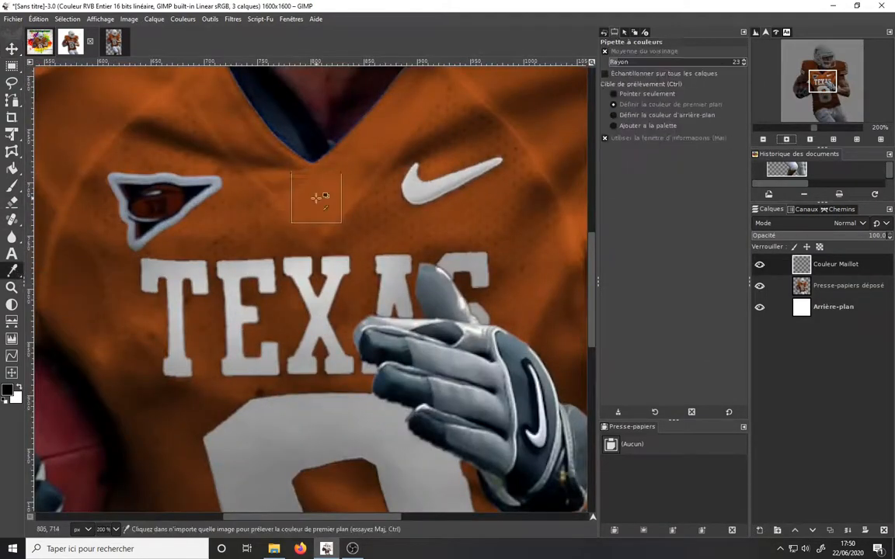
left_click(315, 200)
mouse_move(12, 49)
left_click(56, 49)
left_click(836, 265)
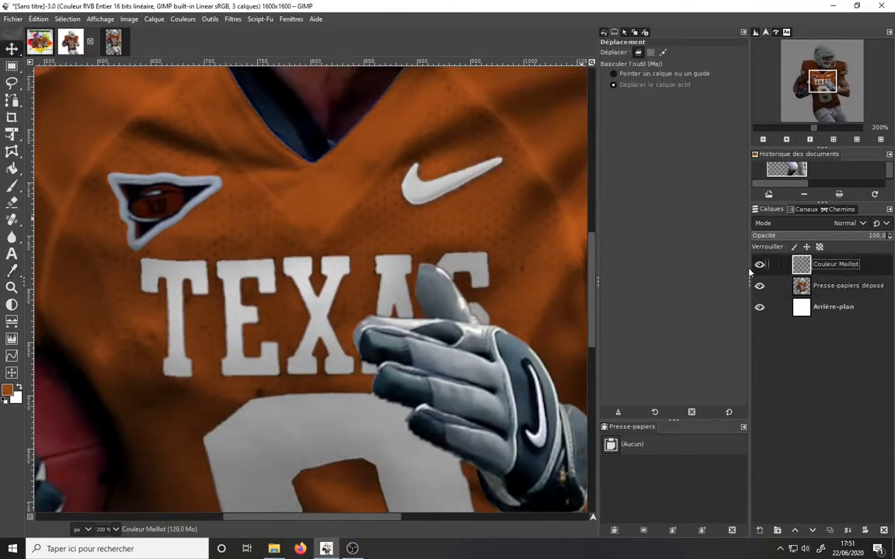
left_click_drag(8, 390, 244, 326)
Create a selection from Path Maillot.
left_click(841, 210)
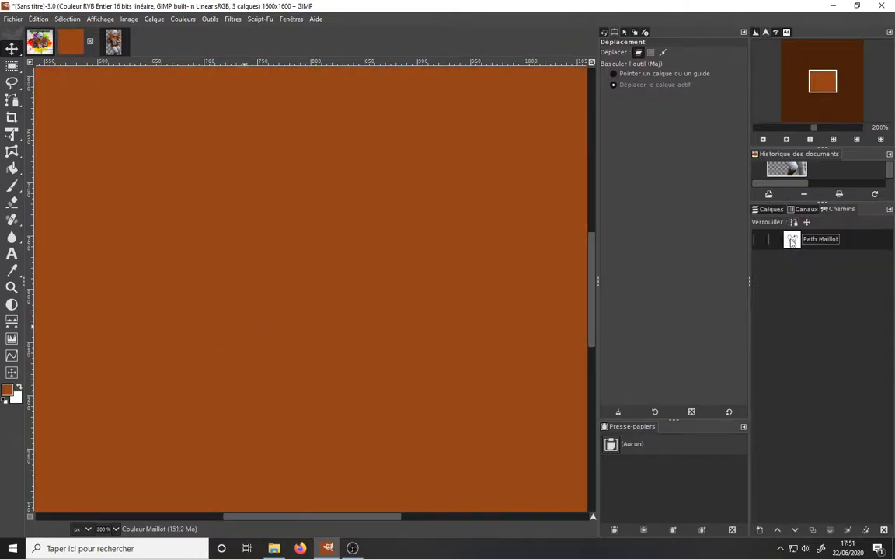
left_click(831, 534)
key("shift+2")
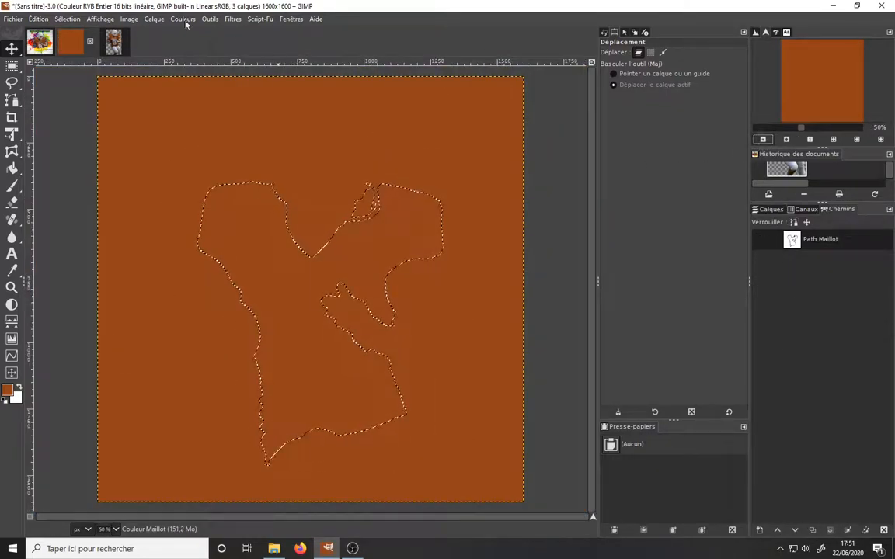
Add a layer mask made from the selection to the Couleur Maillot layer and clear the selection.
left_click(771, 210)
right_click(808, 270)
left_click(719, 204)
left_click(755, 287)
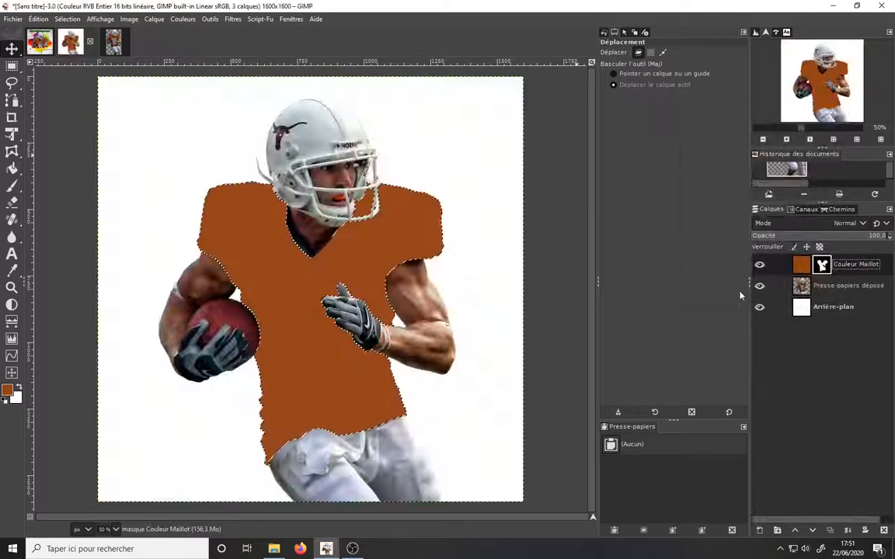
left_click(69, 20)
left_click(92, 46)
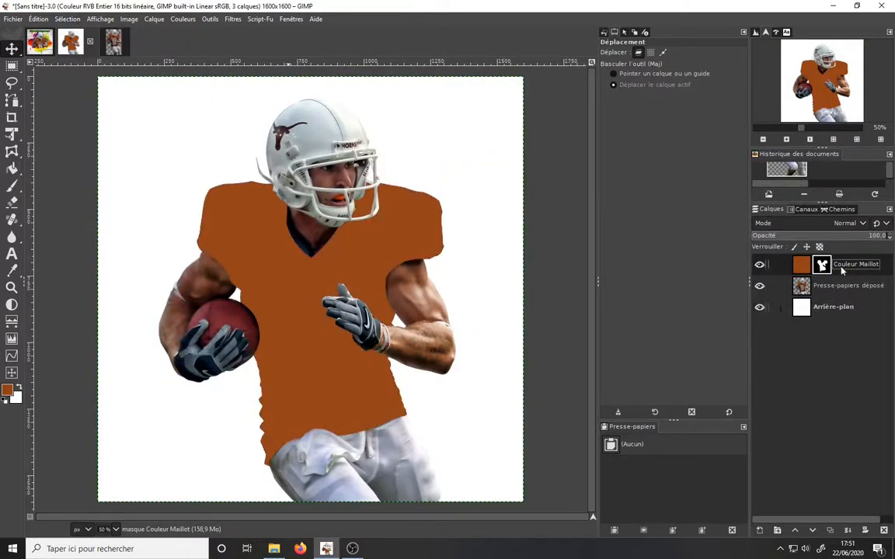
Hide and show the Couleur Maillot layer again to compare the flat orange with the original jersey.
left_click(786, 287)
left_click(761, 266)
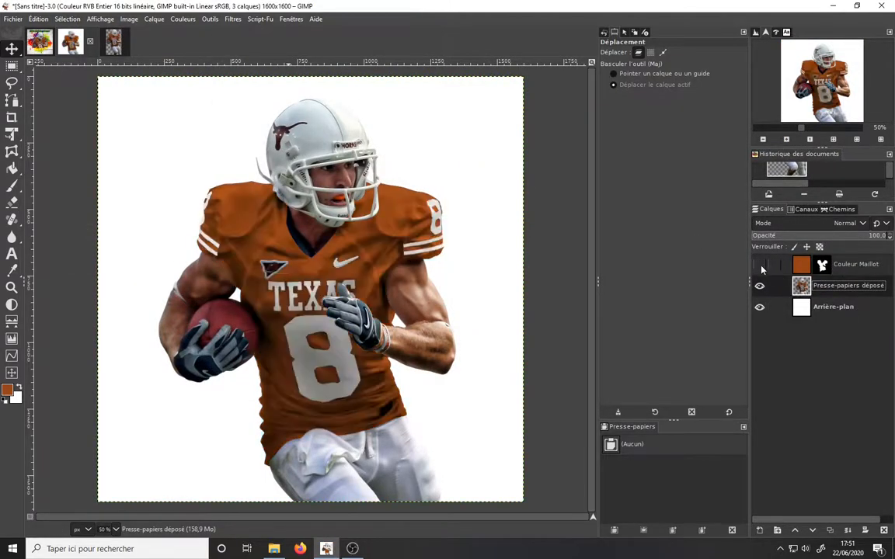
left_click(760, 266)
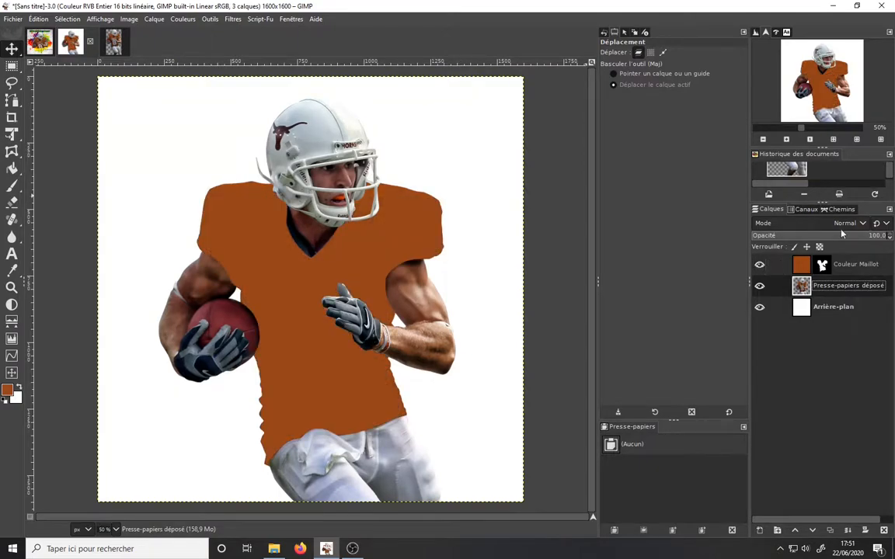
Add a new transparent layer named Contour Maillot above the Couleur Maillot layer.
left_click(846, 265)
left_click(760, 530)
type("Con")
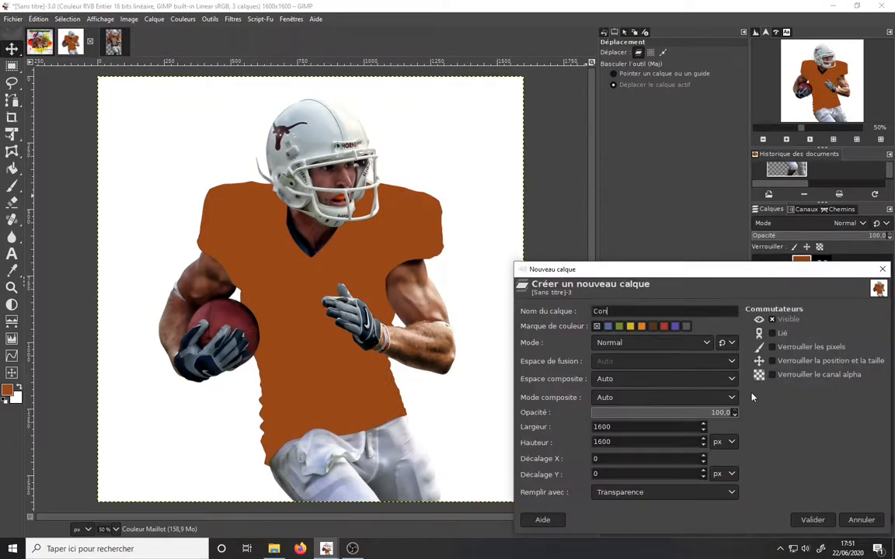
type("tour Maillot")
key("Return")
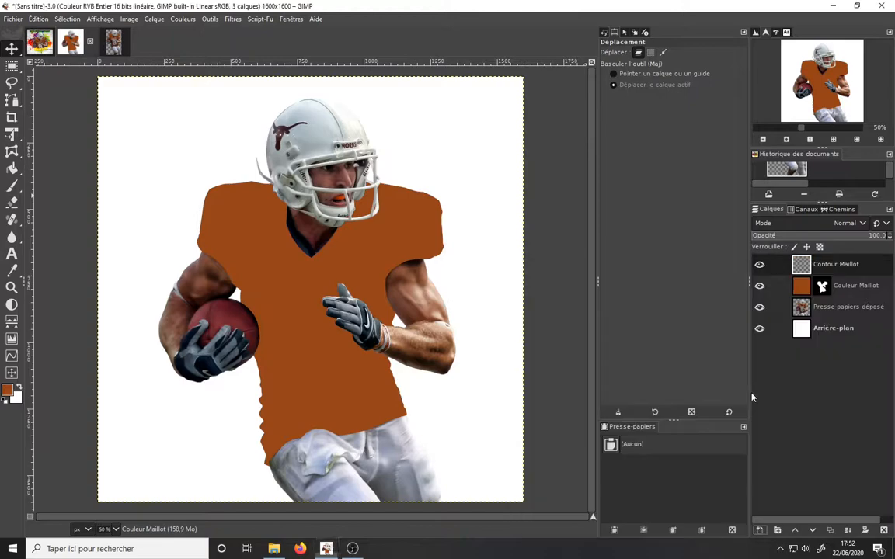
Set up a black Paintbrush with the 2. Hardness 100 brush, size 14, hardness 25 and force 100.
left_click(12, 190)
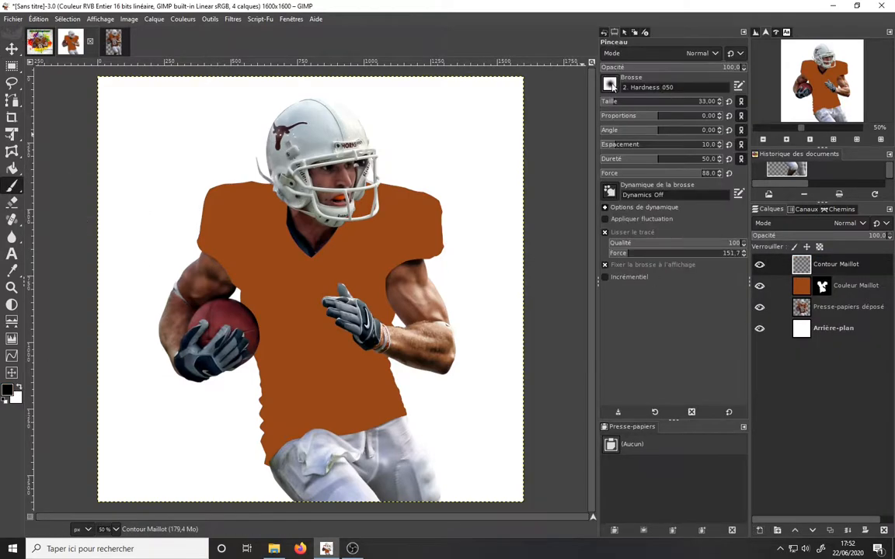
left_click(610, 84)
left_click_drag(693, 138, 693, 100)
left_click(611, 143)
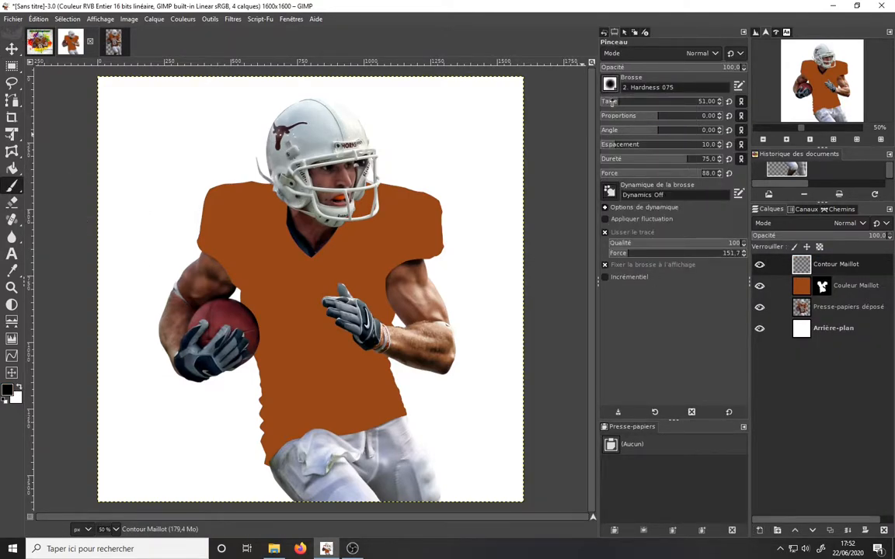
left_click(612, 86)
left_click(627, 161)
left_click(605, 102)
left_click(640, 158)
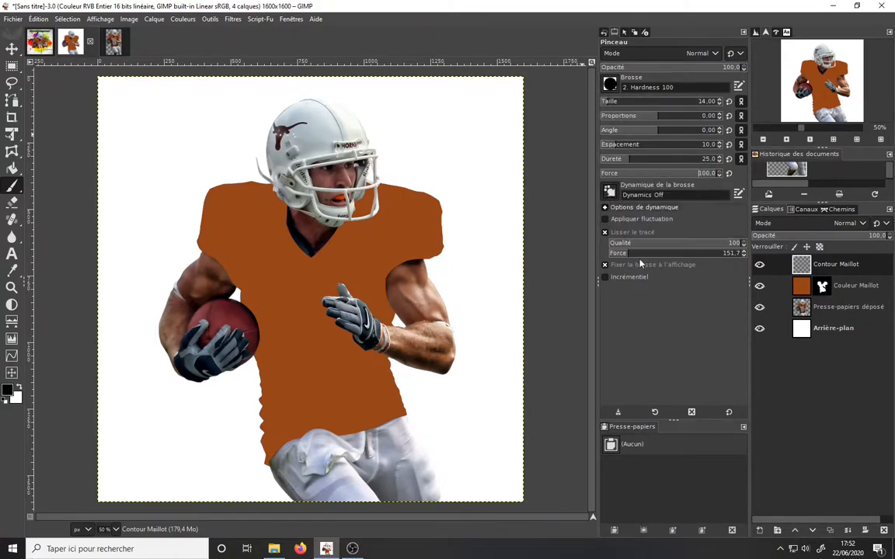
Create a selection from the jersey path and return to the Contour Maillot layer.
left_click(801, 286, "alt")
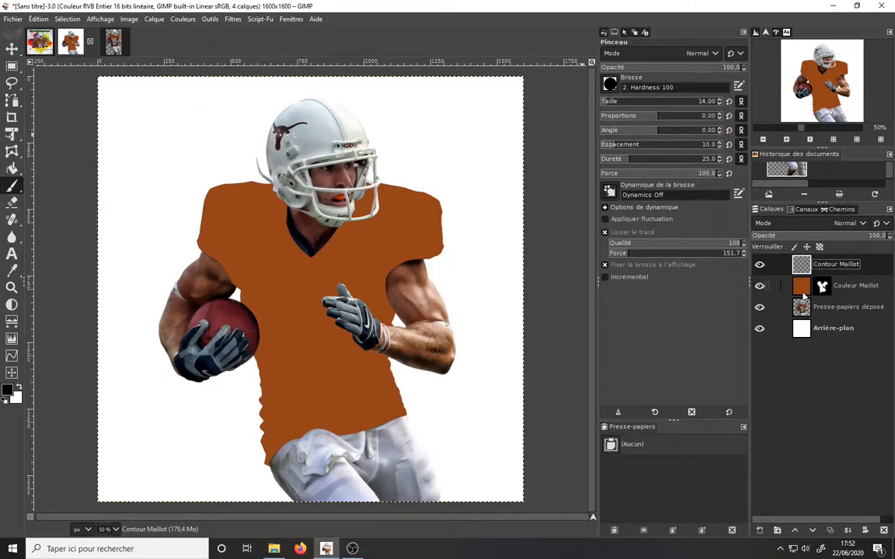
left_click(840, 209)
left_click(771, 209)
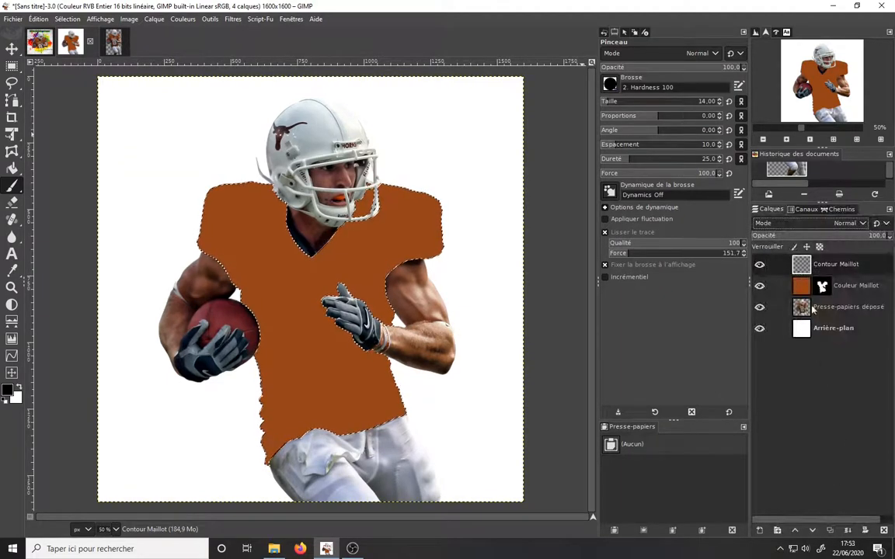
Try stroking the Path Maillot path with the size 14 Paintbrush and clearing the selection, and undo both.
left_click(842, 210)
left_click(865, 531)
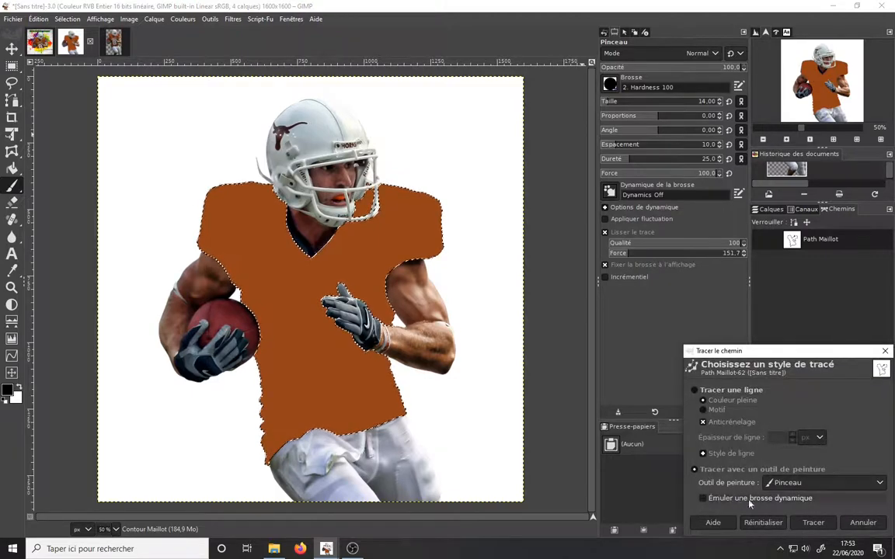
left_click(814, 522)
left_click(67, 19)
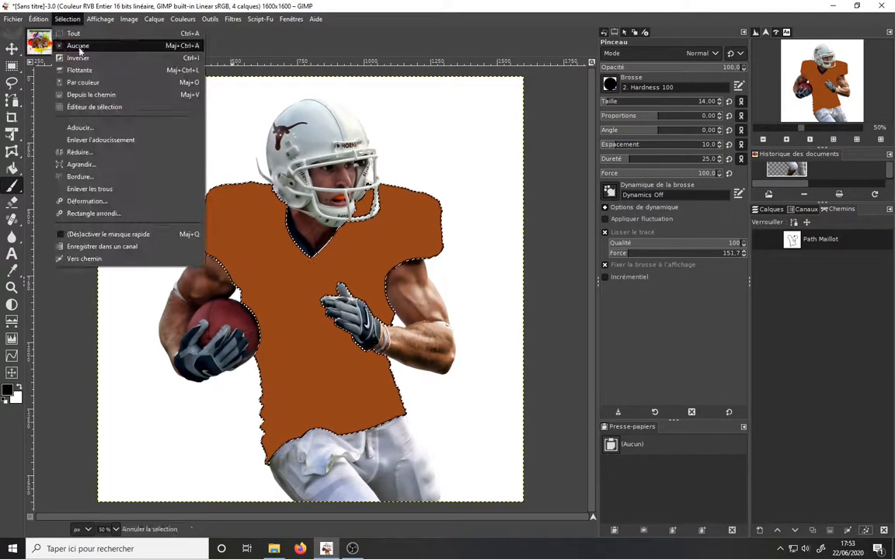
left_click(71, 44)
key("ctrl+z")
key("ctrl+z")
Set the brush size to 20 and stroke the Path Maillot path with the Paintbrush on the Contour Maillot layer.
left_click(720, 100)
left_click(720, 99)
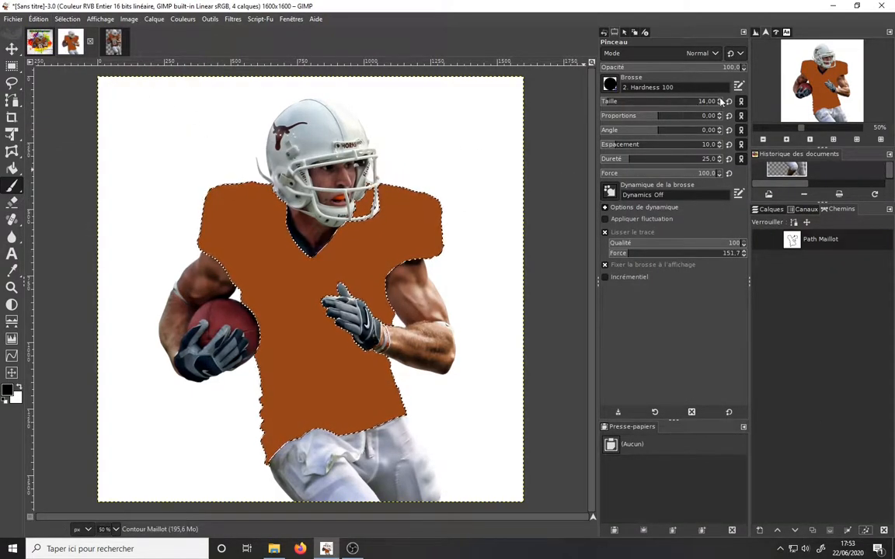
left_click(720, 100)
left_click(719, 99)
left_click(719, 100)
left_click(720, 100)
left_click(866, 530)
left_click(813, 522)
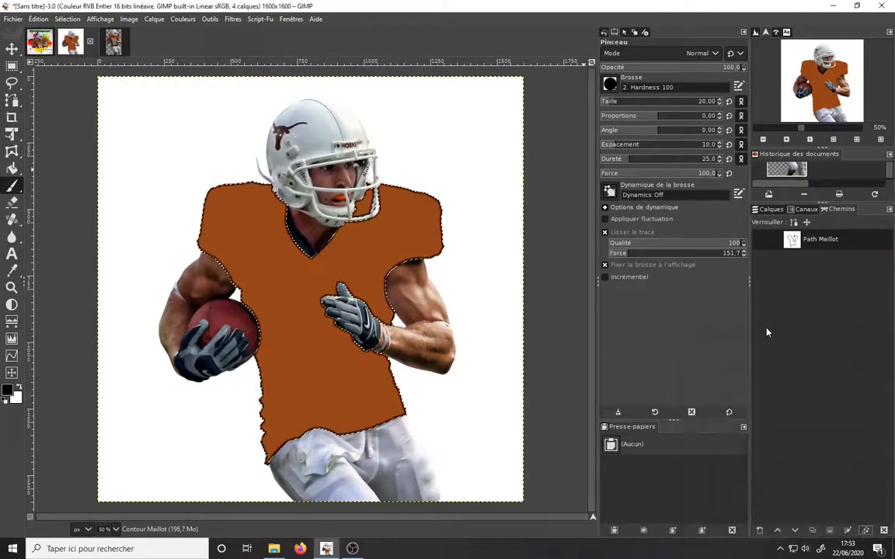
Return to the layer list and clear the jersey selection.
left_click(771, 209)
left_click(67, 18)
left_click(71, 44)
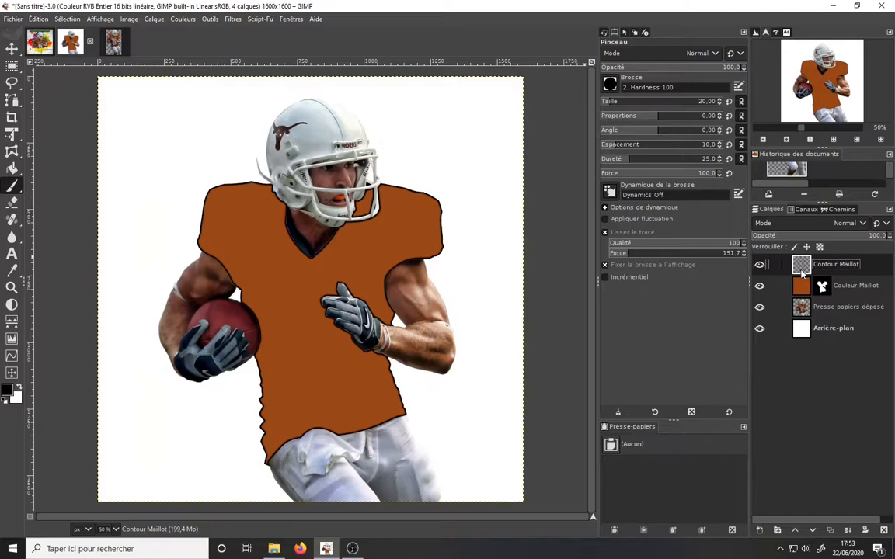
Add a new transparent layer named Contour Ecriture above the Contour Maillot layer.
left_click(761, 531)
type("Ecr")
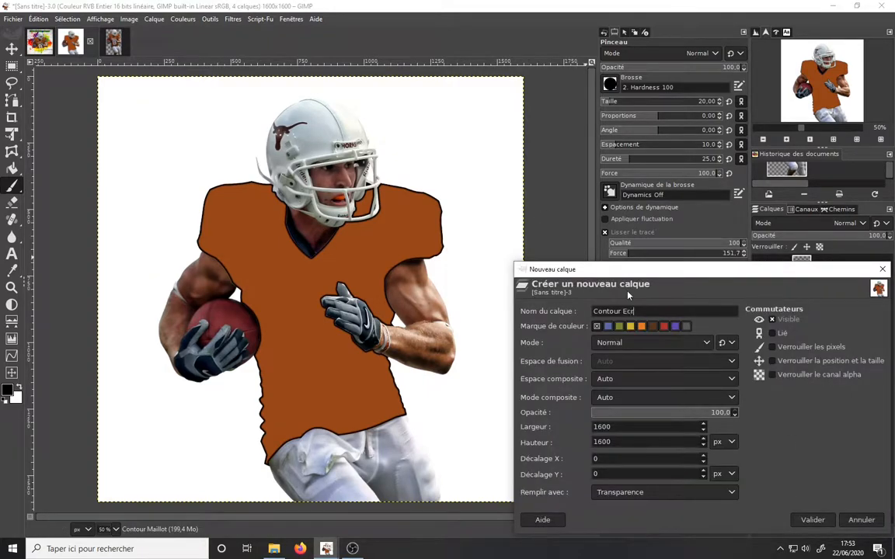
type("iture")
key("Return")
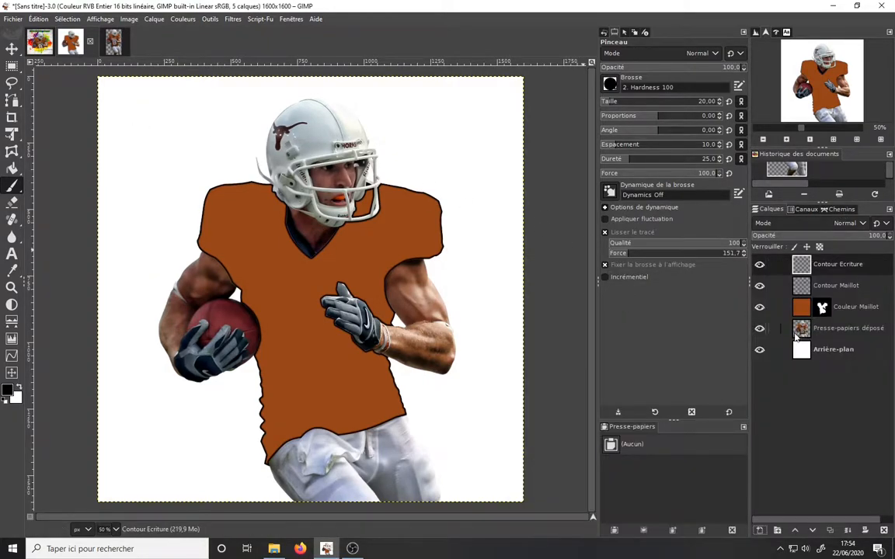
Show only the Presse-papiers déposé layer and activate the Paths tool for tracing the jersey lettering.
left_click(848, 328)
left_click(759, 328, "shift")
key("b")
scroll(310, 292, "up", 5)
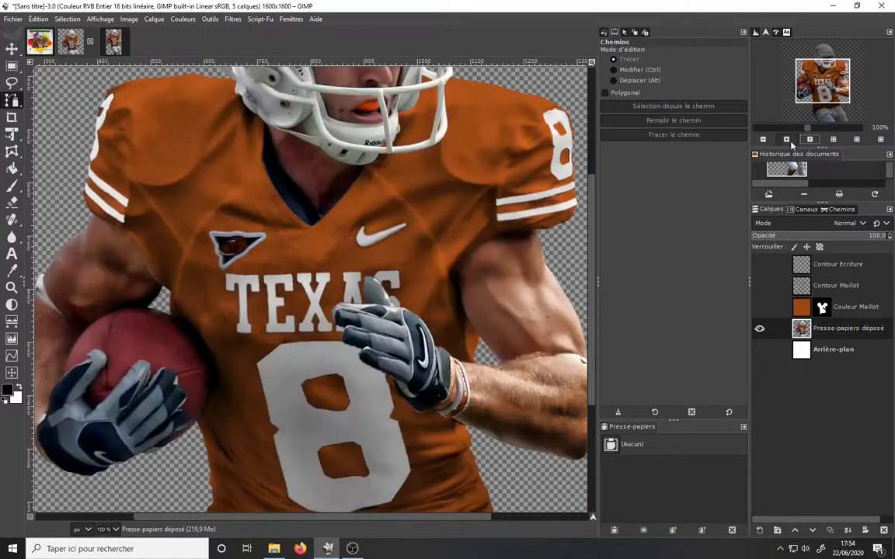
Trace a closed path around the letter T of TEXAS, bending its top edge to follow the curve.
left_click(56, 243)
left_click(154, 246)
left_click(108, 247, "ctrl")
right_click(161, 290)
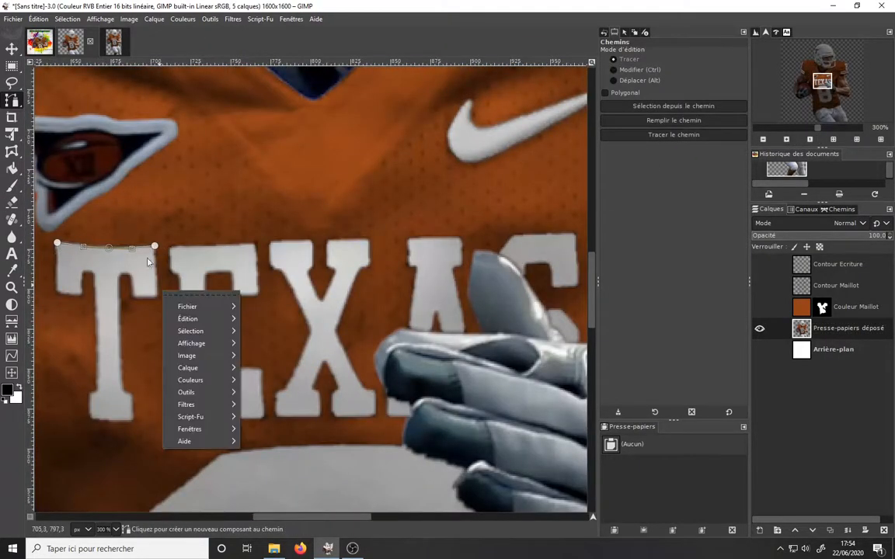
left_click(153, 248)
left_click(158, 298)
left_click(135, 298)
left_click(121, 379)
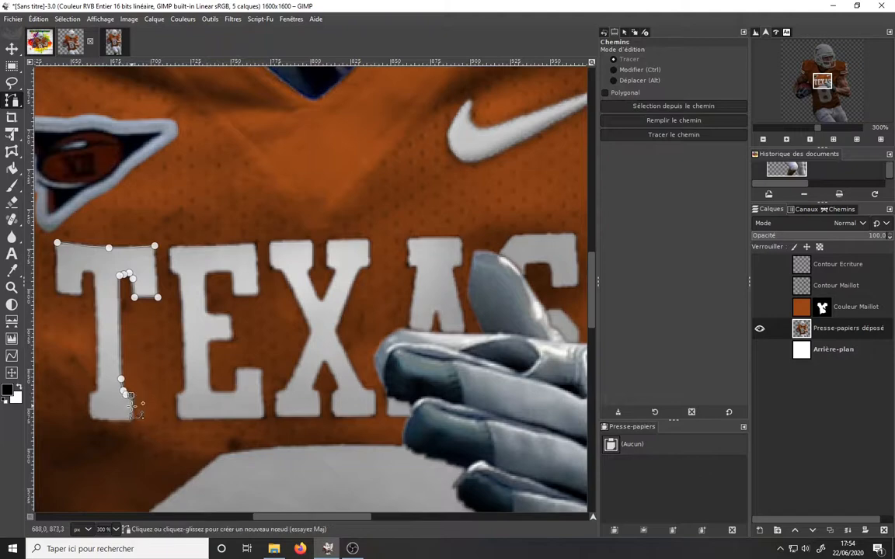
left_click(124, 393)
left_click(130, 396)
left_click(133, 421)
left_click(91, 419)
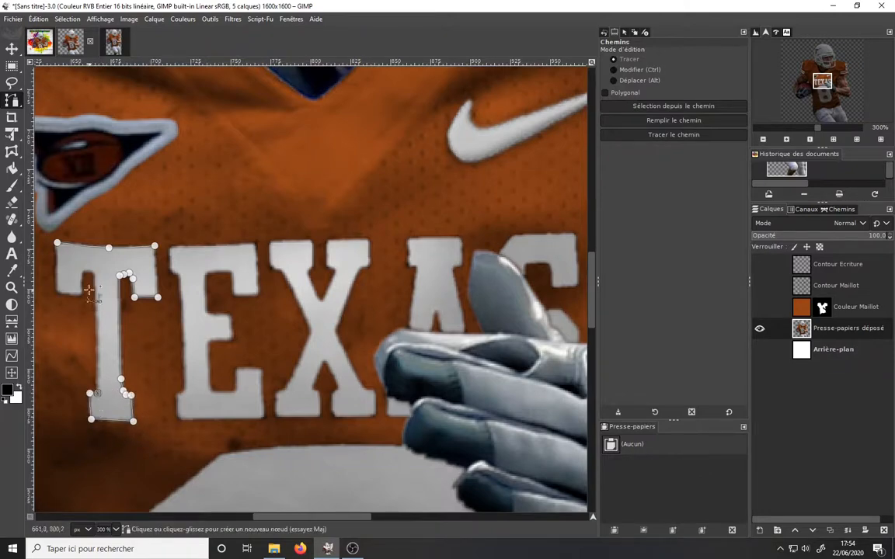
left_click(57, 293)
left_click(56, 243, "ctrl")
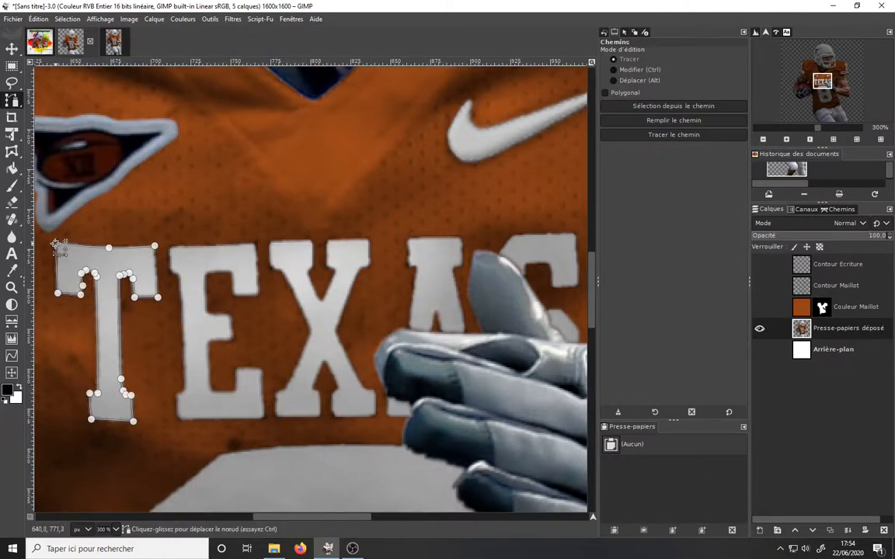
Trace a separate closed path component around the letter E of TEXAS.
left_click(172, 246)
left_click(234, 280)
left_click(232, 272)
left_click(208, 271)
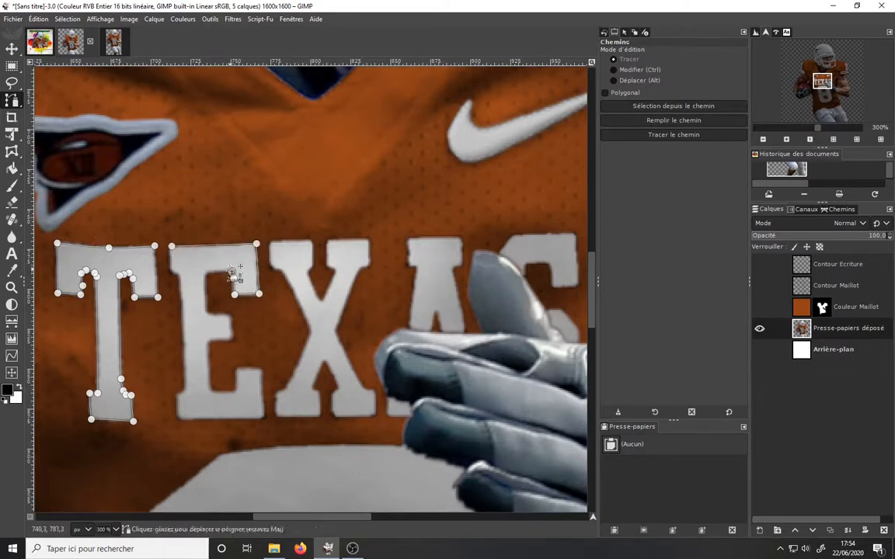
left_click(204, 280)
left_click(205, 293)
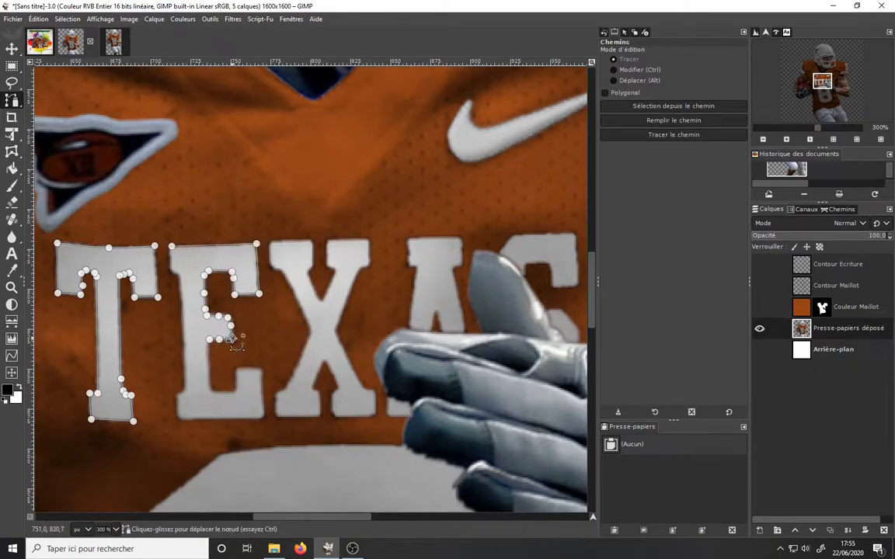
left_click(232, 338)
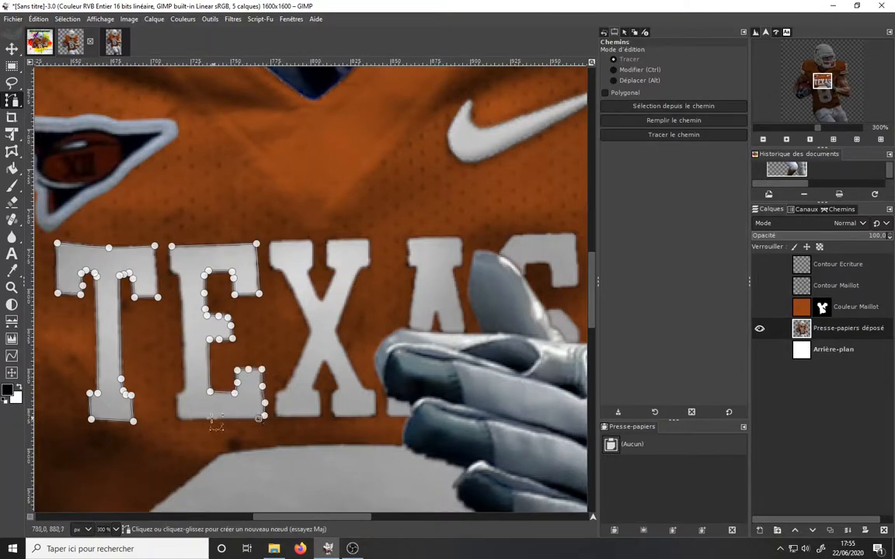
left_click(192, 417)
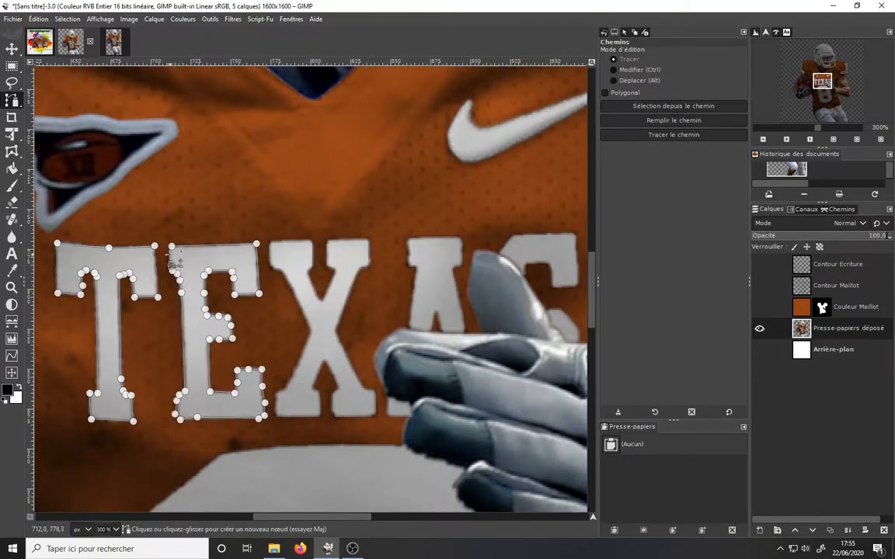
Start a new path component along the upper arms of the letter X.
left_click(271, 243)
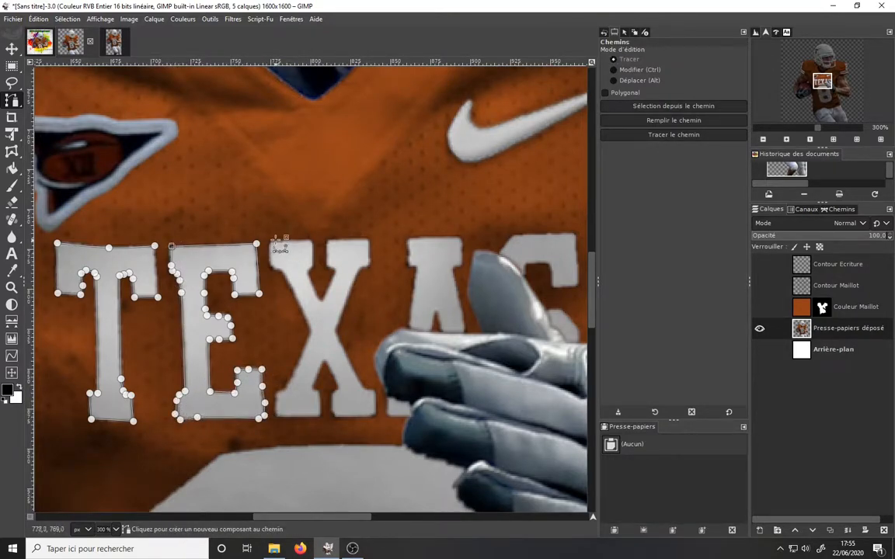
left_click(327, 286)
left_click(331, 277)
left_click(335, 267)
left_click(358, 240)
left_click(368, 239)
left_click(370, 249)
left_click(367, 258)
left_click(362, 266)
left_click(353, 280)
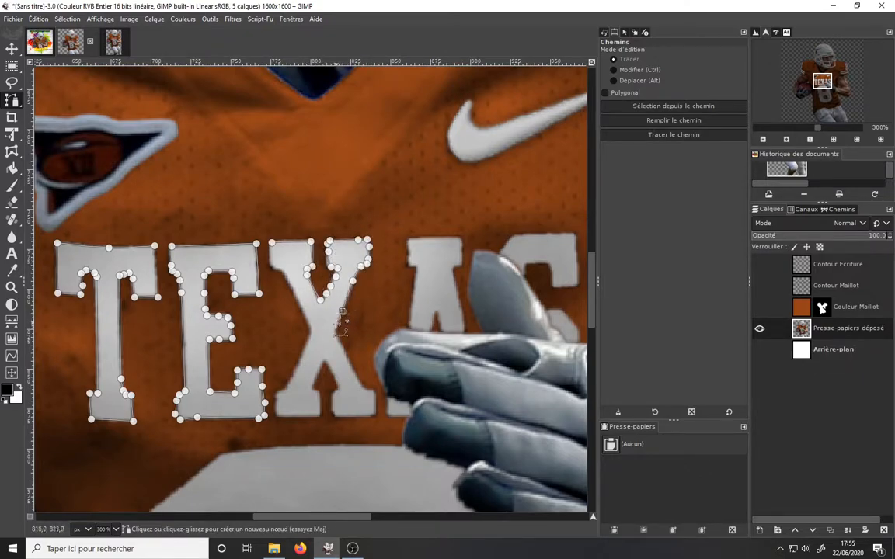
Continue the path around the lower legs of the letter X and close its outline.
left_click(374, 403)
left_click(359, 417)
left_click(339, 417)
left_click(333, 400)
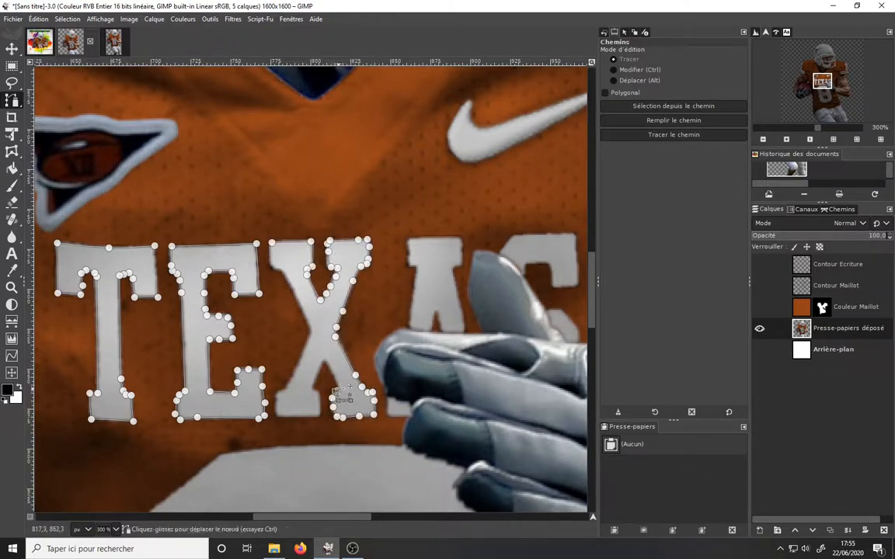
left_click(331, 375)
left_click(322, 360)
left_click(313, 373)
left_click(310, 388)
left_click(320, 417)
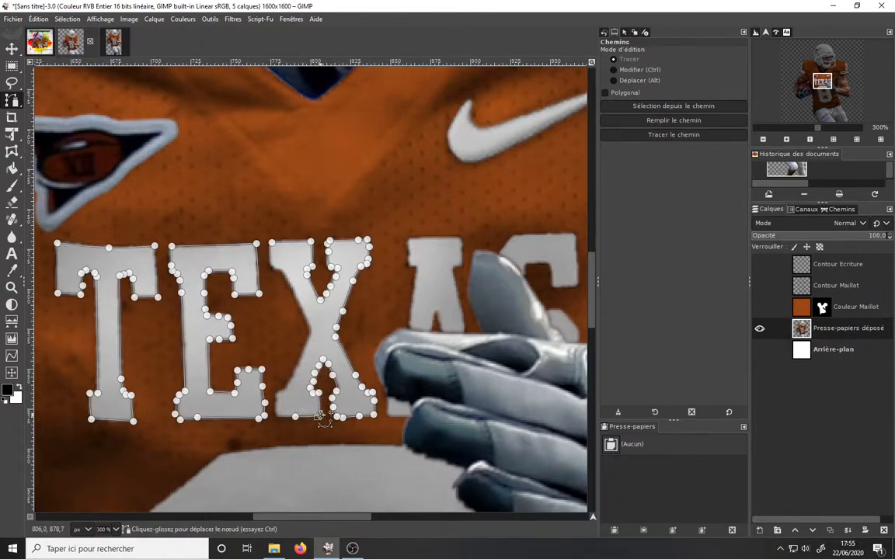
left_click(296, 417)
left_click(274, 415)
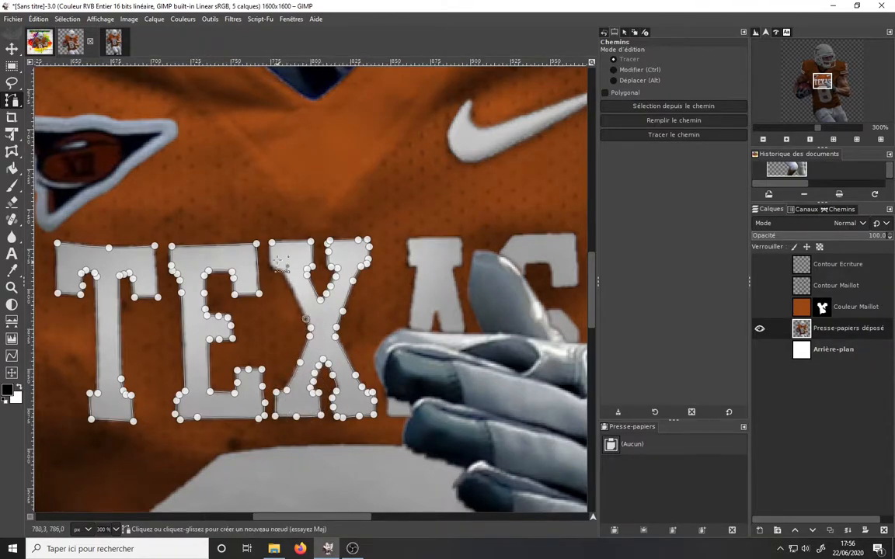
Trace closed path components around the visible parts of the letters A and S, following the edge of the glove.
left_click(408, 238, "shift")
left_click(461, 238)
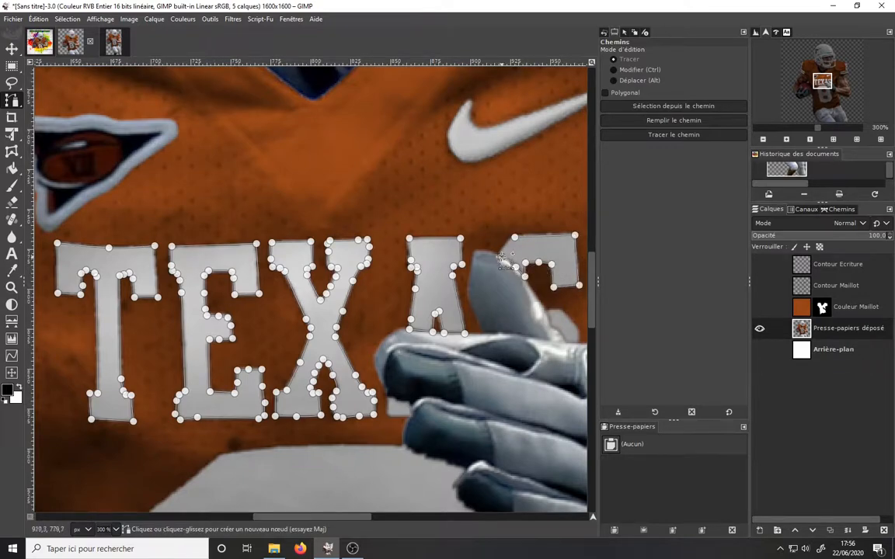
left_click(500, 255)
left_click(515, 237, "ctrl")
left_click(548, 313)
left_click(561, 311)
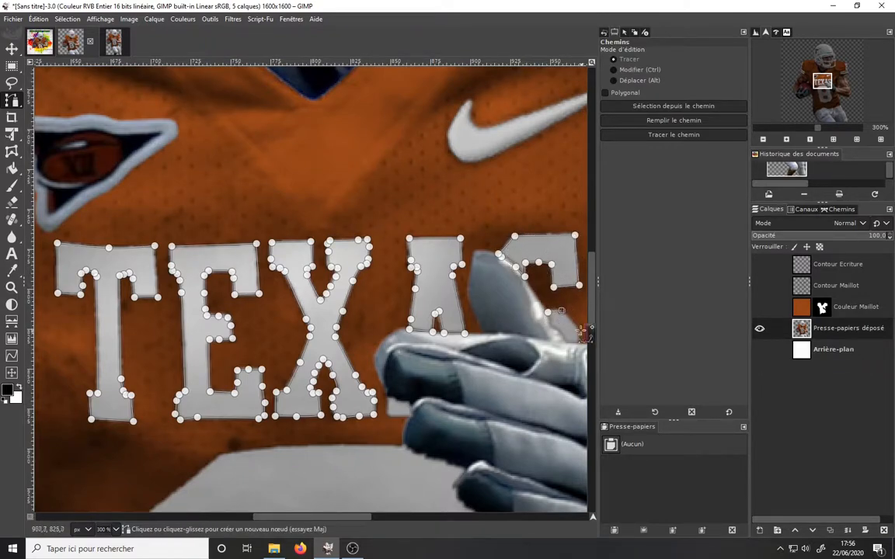
left_click(548, 313, "ctrl")
Start a new path component along the top edge of the number 8 and around the glove fingers covering it.
left_click_drag(550, 317, 503, 218)
left_click(173, 357)
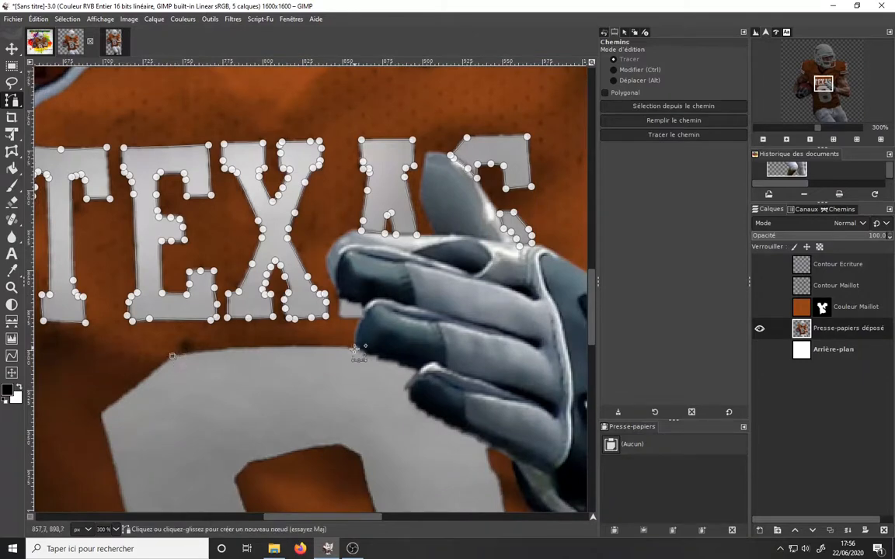
left_click(355, 348)
left_click_drag(269, 352, 269, 346)
left_click(417, 370)
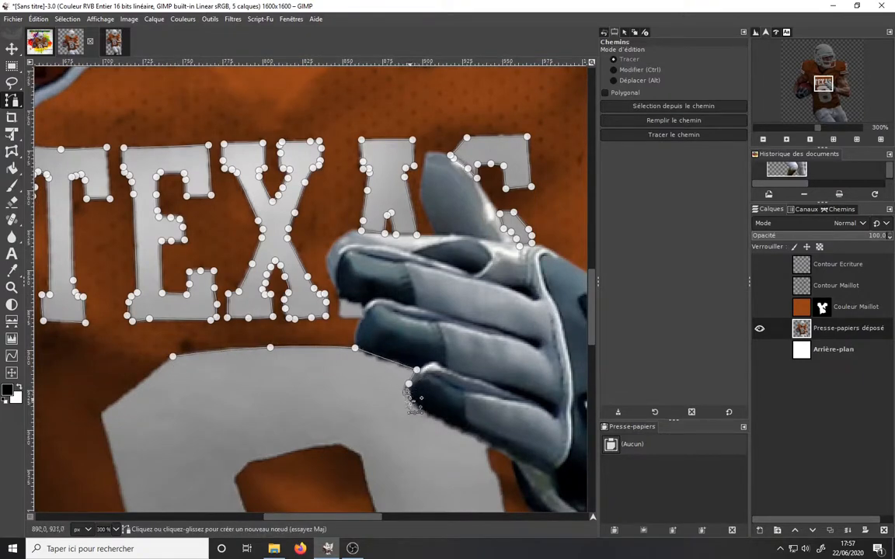
left_click(408, 383)
left_click(407, 393)
left_click(411, 404)
left_click(487, 443)
Continue the number 8 outline down its right side, around the notch and along the bottom edge.
left_click_drag(502, 482, 436, 227)
left_click(448, 291)
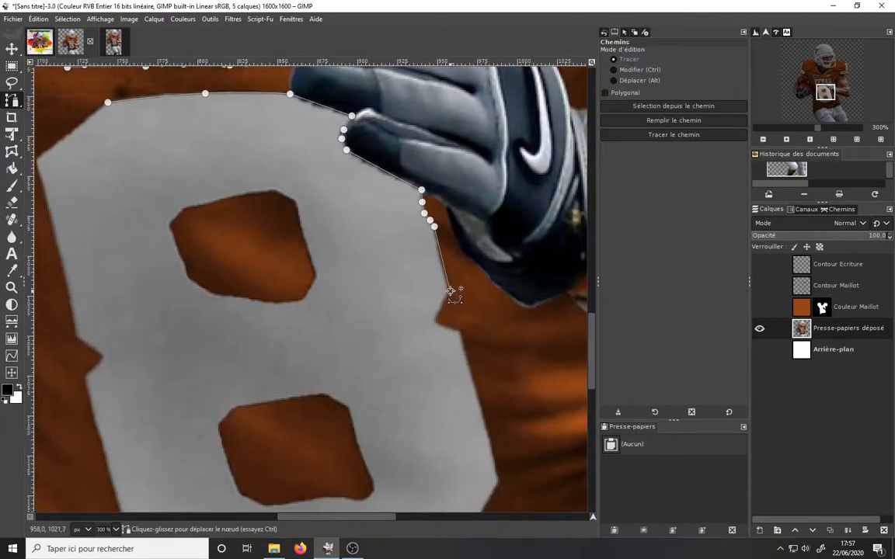
left_click(461, 346)
left_click(498, 483)
left_click_drag(498, 483, 501, 316)
left_click(442, 405)
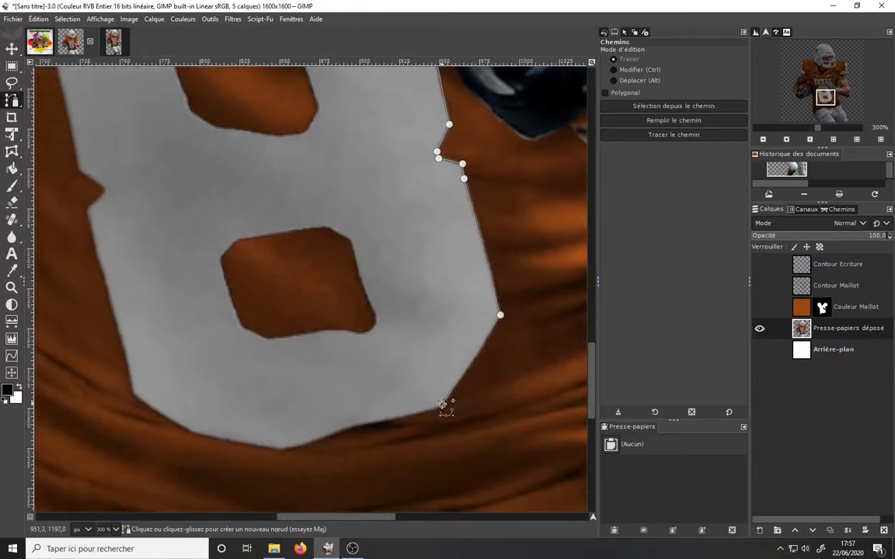
left_click(424, 411)
left_click(343, 427)
Trace the left side of the number 8, including its notch, and close the outer outline at the starting point.
left_click(88, 207)
left_click(107, 189)
left_click(82, 170)
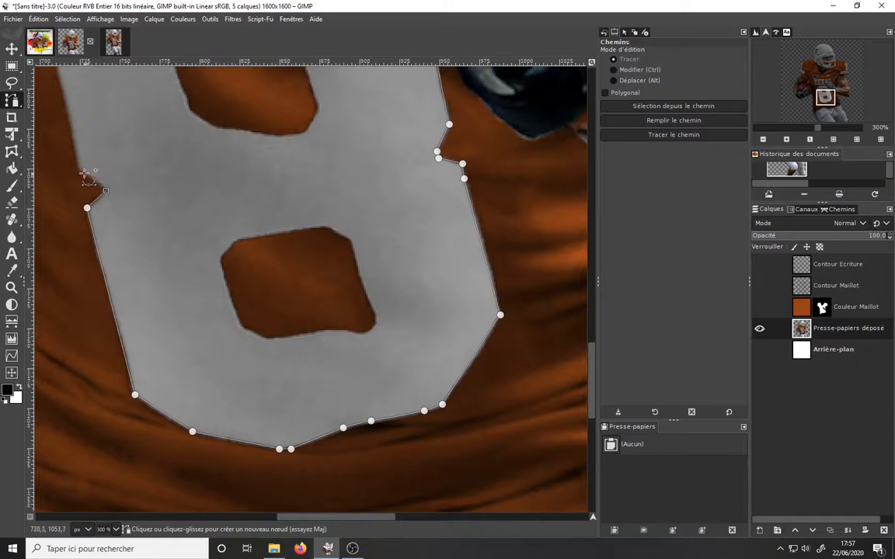
scroll(117, 181, "up", 3)
scroll(116, 180, "left", 2)
left_click(154, 166)
left_click(225, 109)
Trace a closed path component around the upper hole of the number 8.
left_click(302, 215, "shift")
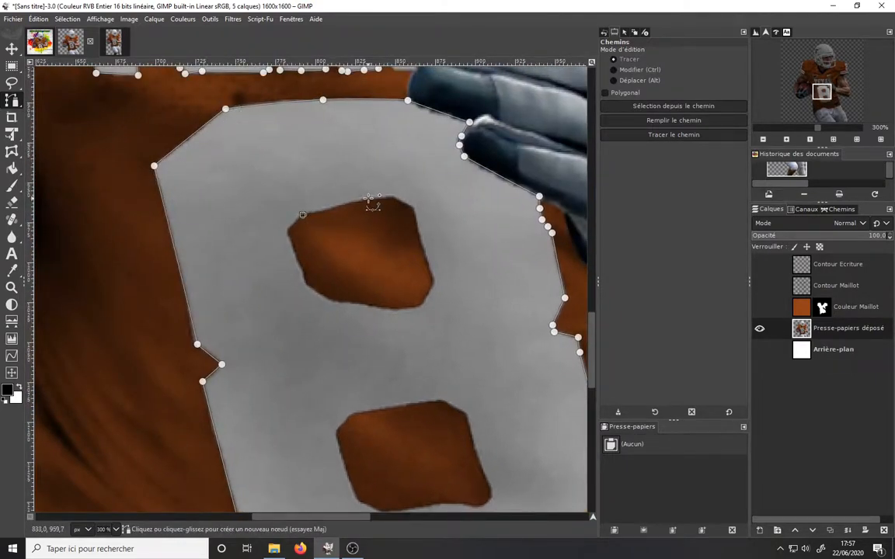
left_click(308, 288)
left_click(300, 269)
left_click(287, 234)
left_click(302, 216, "ctrl")
Trace a closed path component around the lower hole of the number 8.
scroll(309, 269, "down", 3)
scroll(310, 270, "right", 1)
left_click(324, 277, "shift")
left_click(412, 262)
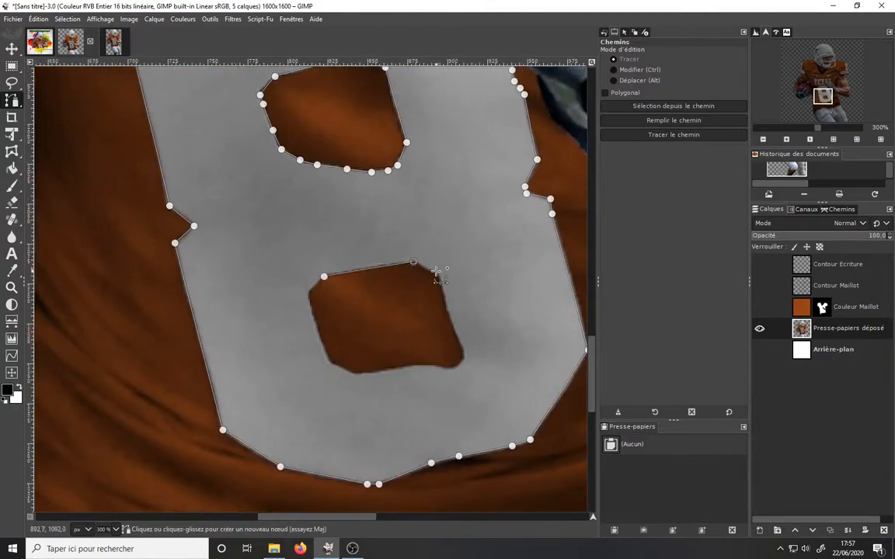
left_click(377, 265, "ctrl")
left_click(440, 274)
left_click(461, 344)
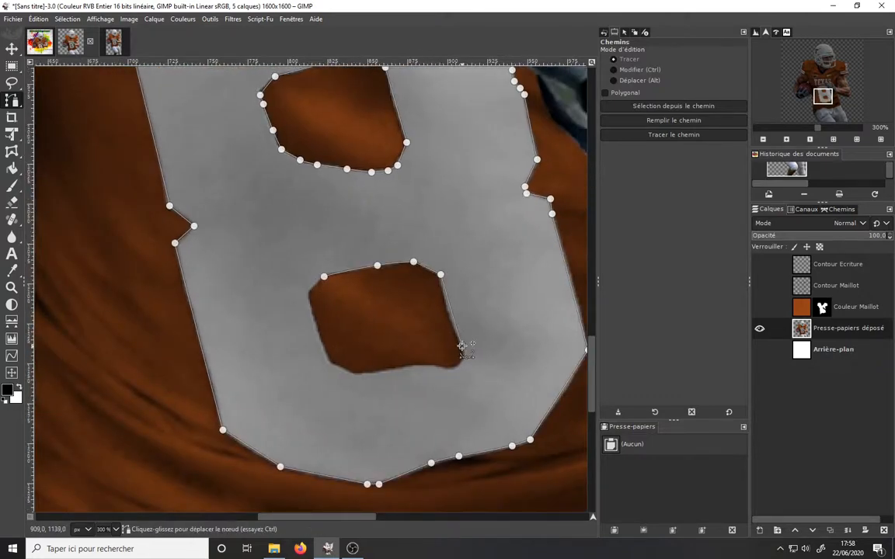
left_click(449, 314, "ctrl")
left_click(466, 357)
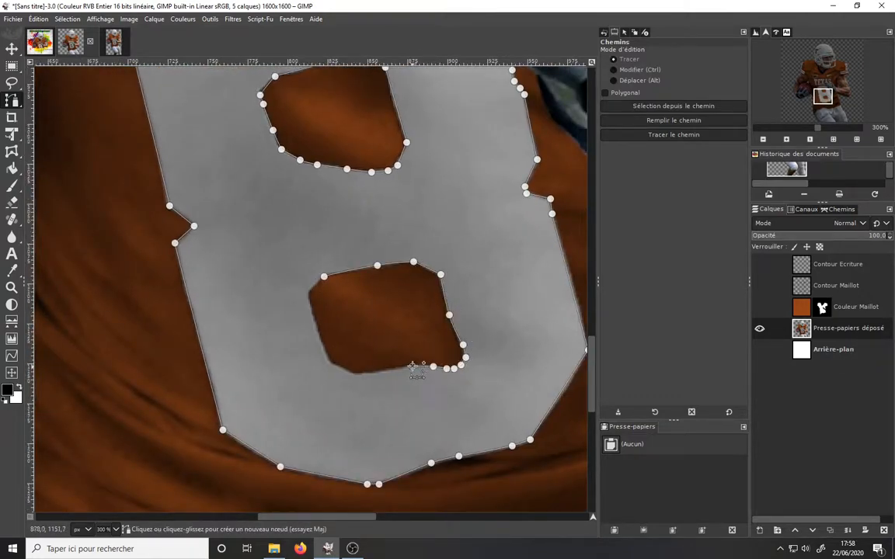
left_click(308, 297)
left_click(319, 332, "ctrl")
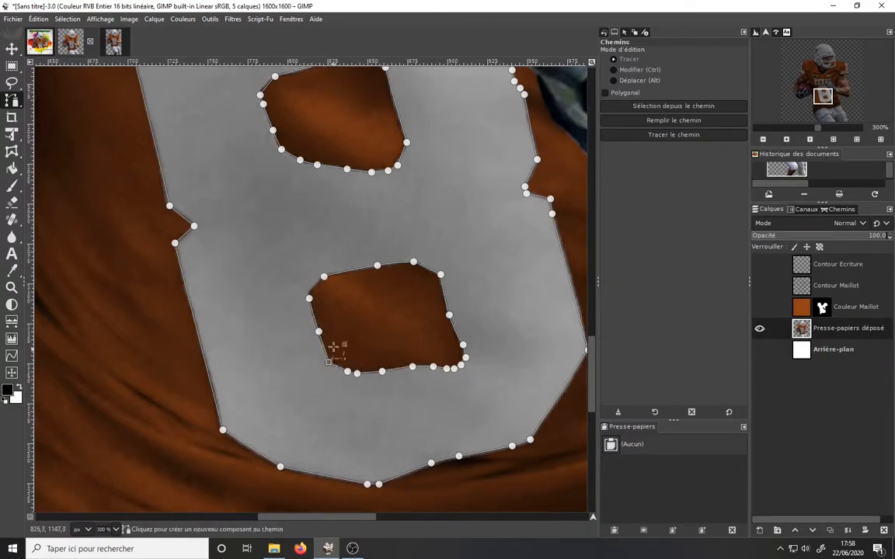
left_click(309, 297)
left_click(312, 289)
left_click(324, 277, "ctrl")
Trace a closed path component around the Nike swoosh on the jersey's chest, bending its segments to the logo's curves and tips.
left_click_drag(503, 289, 453, 234)
scroll(453, 233, "up", 15)
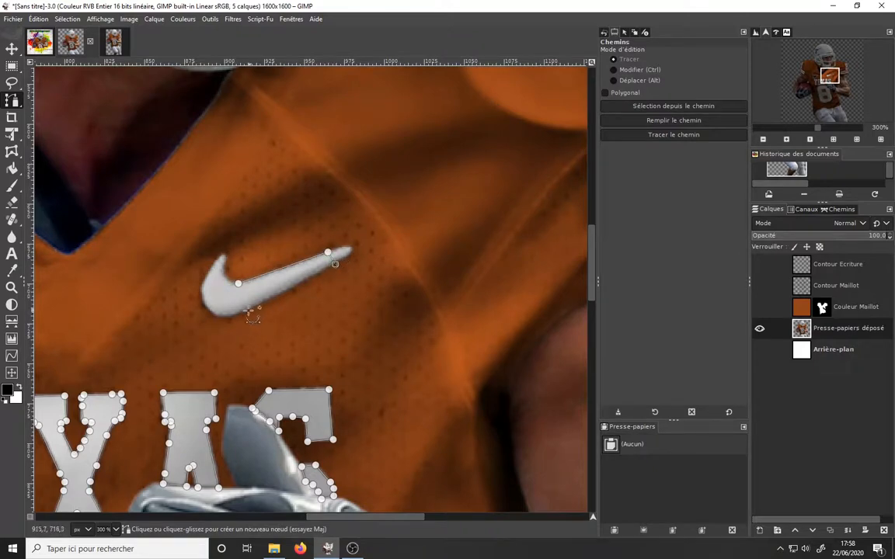
left_click(228, 282)
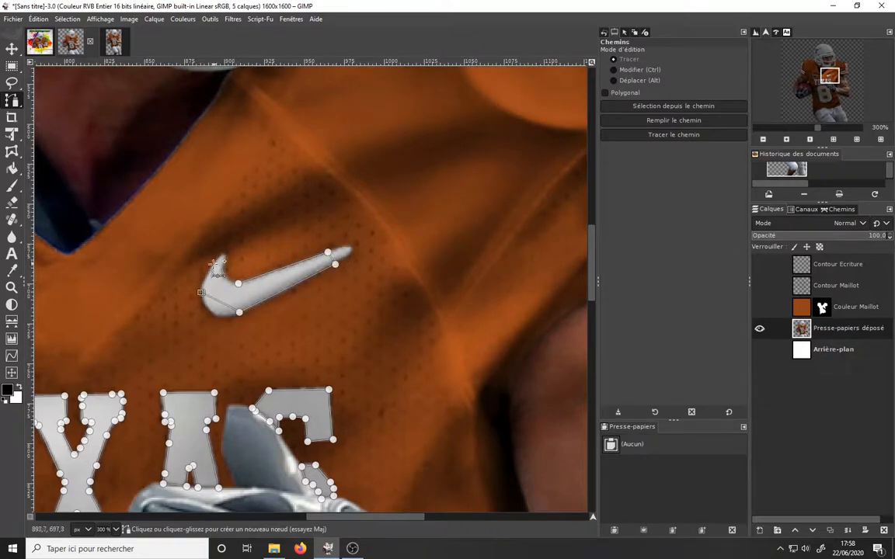
left_click(226, 269)
left_click(211, 269)
left_click(201, 293)
left_click(240, 311)
left_click_drag(332, 258, 353, 248)
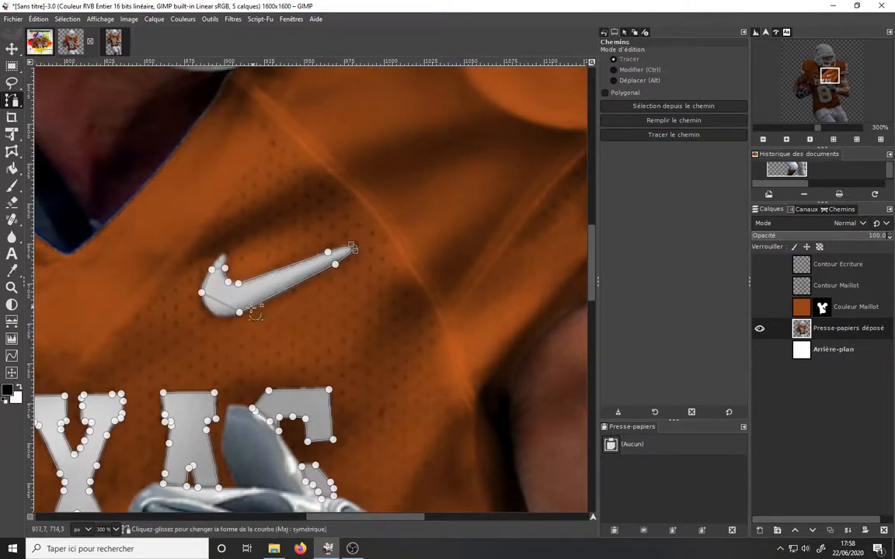
left_click_drag(218, 302, 215, 313)
left_click_drag(211, 270, 223, 256)
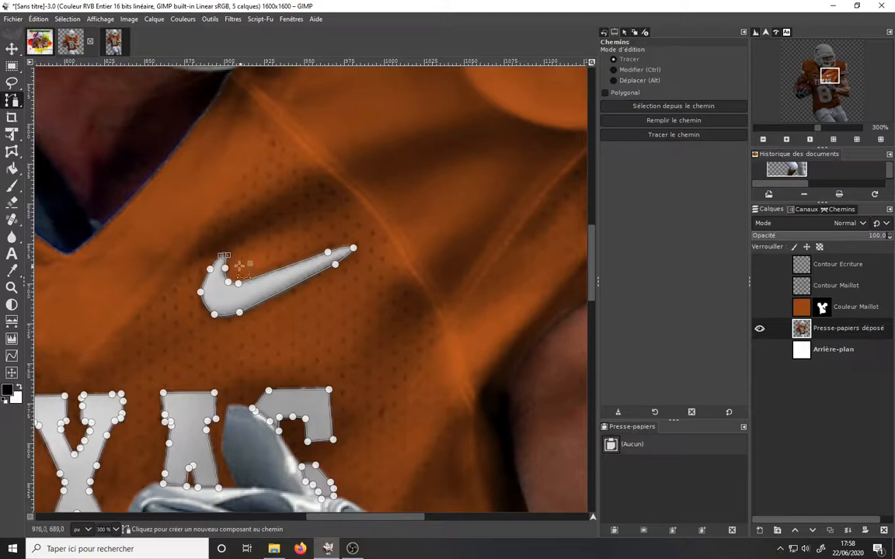
Trace the outer outline of the number 8 on the shoulder at the image's right as a closed path component.
left_click_drag(354, 248, 220, 382)
left_click(336, 252)
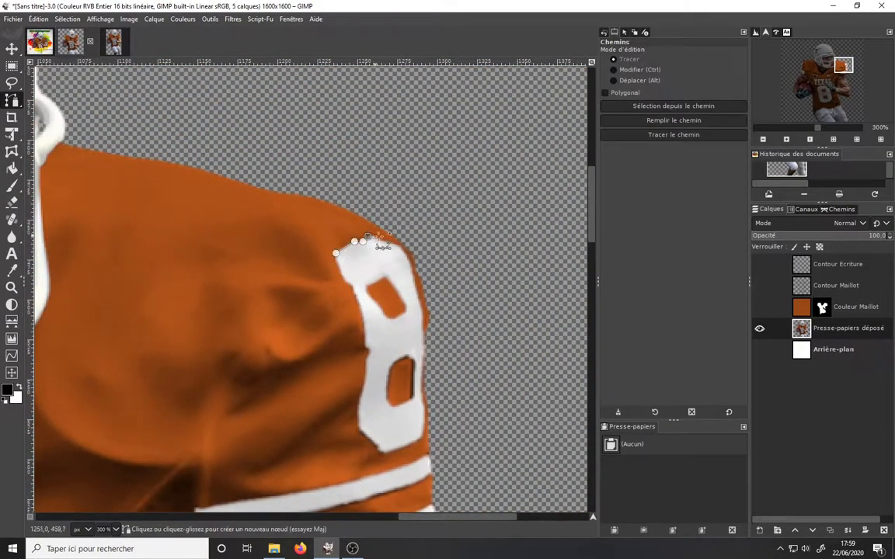
left_click(394, 244)
left_click(402, 248)
left_click(410, 265)
left_click(414, 279)
left_click(421, 314)
left_click(421, 357)
left_click(423, 401)
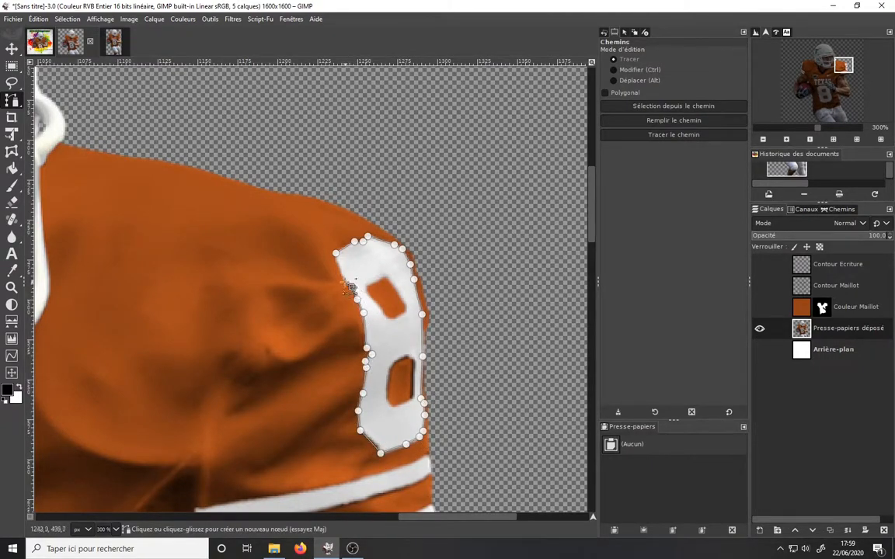
left_click(344, 282)
Trace a closed path component around the upper hole of that shoulder's number 8.
left_click(366, 288)
left_click(380, 277)
left_click(394, 318)
left_click(386, 320)
left_click(379, 306)
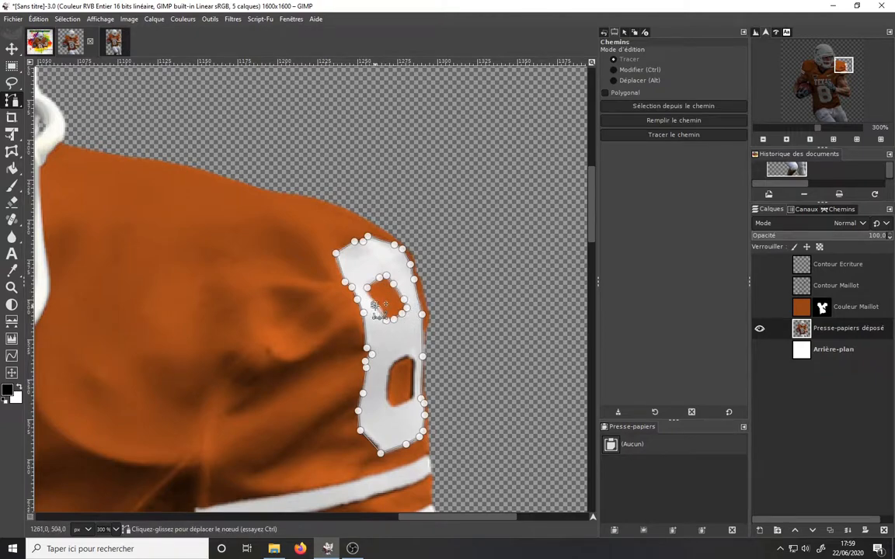
left_click(373, 300)
left_click(365, 287, "ctrl")
Trace a closed path component around the lower hole of the same shoulder number.
left_click(409, 357)
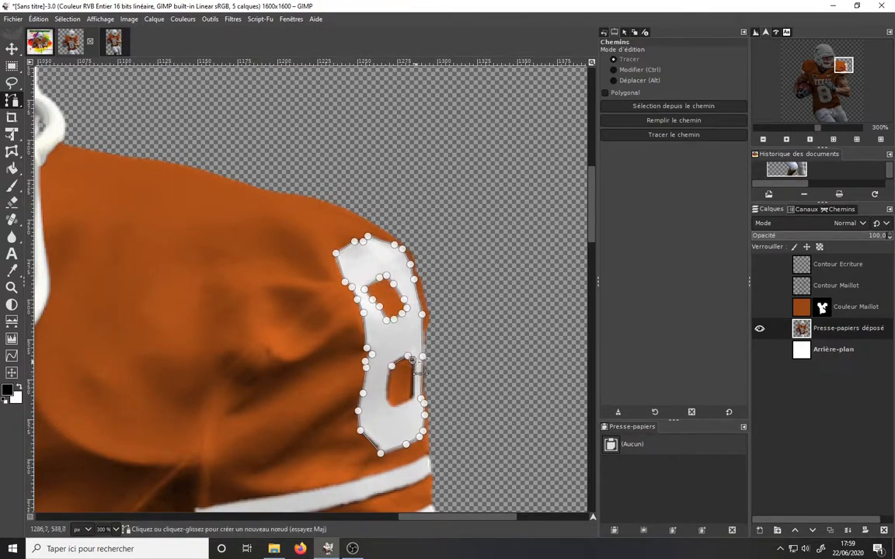
left_click(396, 406)
left_click(390, 404)
left_click(388, 399)
left_click(388, 383)
left_click(391, 366, "ctrl")
Trace a closed component around the upper white stripe of the sleeve below that number, curving both long edges to fit.
left_click_drag(439, 468, 396, 343)
left_click(386, 332)
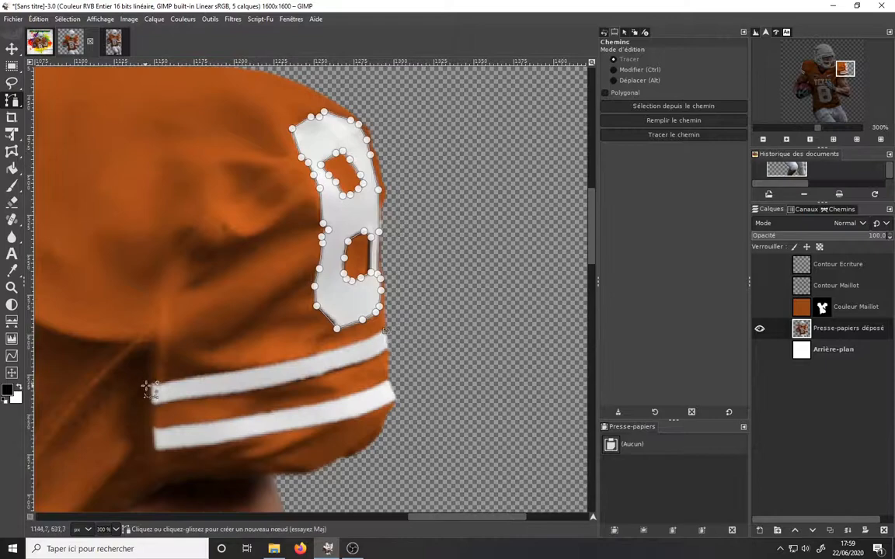
left_click(152, 382)
left_click_drag(287, 354, 291, 361)
left_click_drag(153, 382, 152, 386)
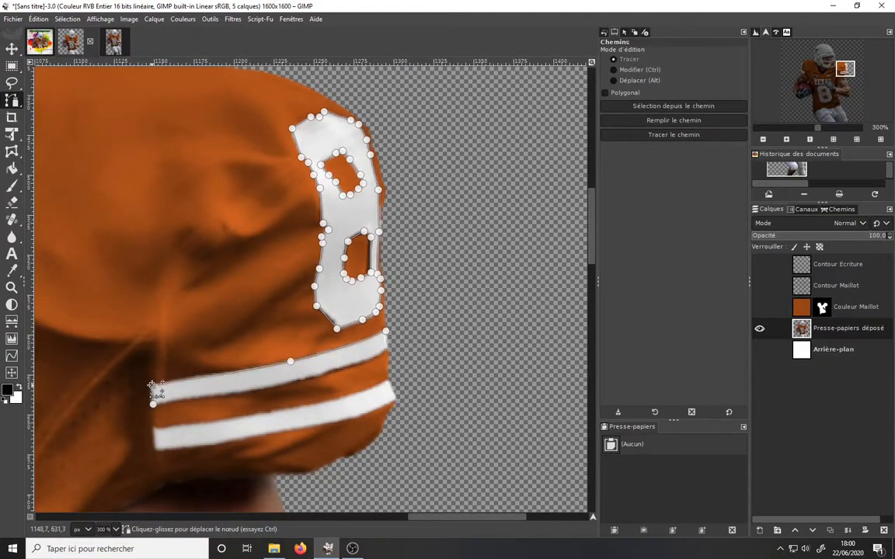
left_click(153, 404)
left_click(388, 350)
left_click_drag(290, 372, 294, 382)
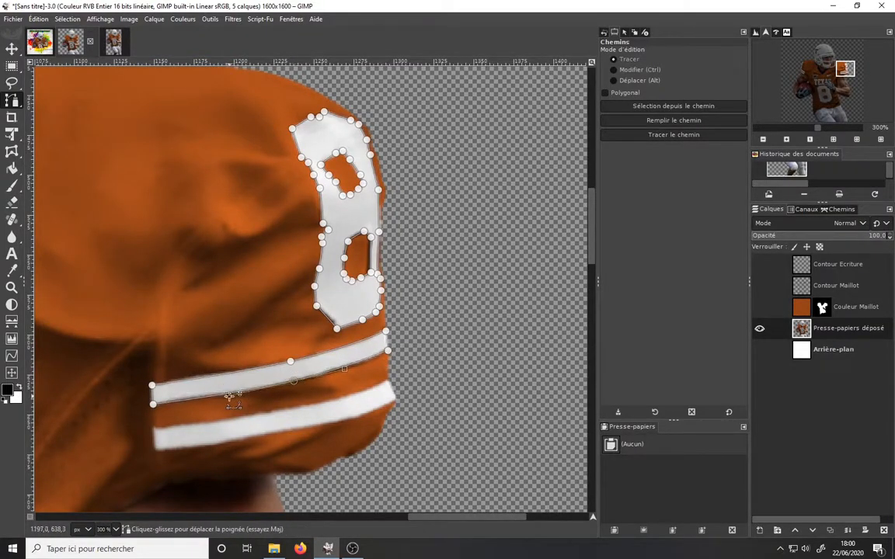
left_click_drag(228, 395, 222, 394)
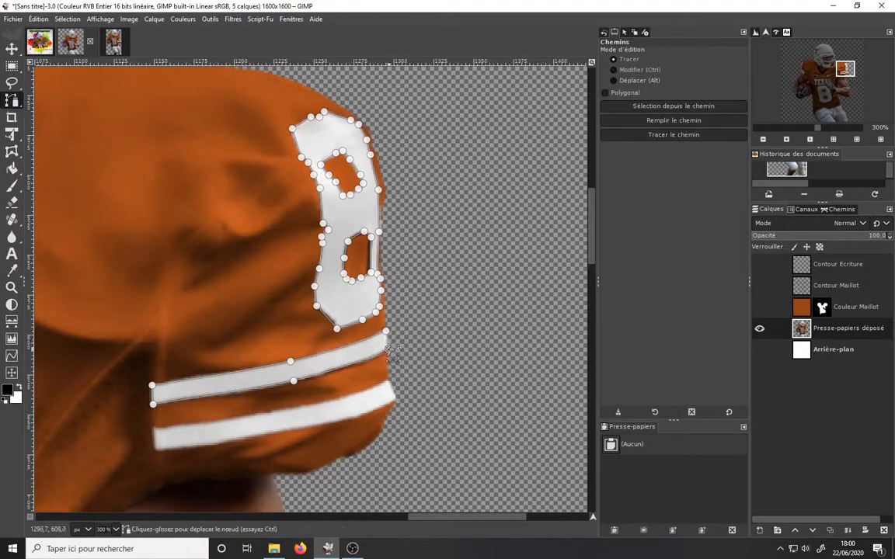
left_click(373, 357, "ctrl")
left_click(388, 349)
left_click(387, 332, "ctrl")
Trace a closed component around the lower white stripe of the same sleeve and curve its long edges to fit.
left_click(390, 382)
left_click(397, 401)
left_click(355, 416)
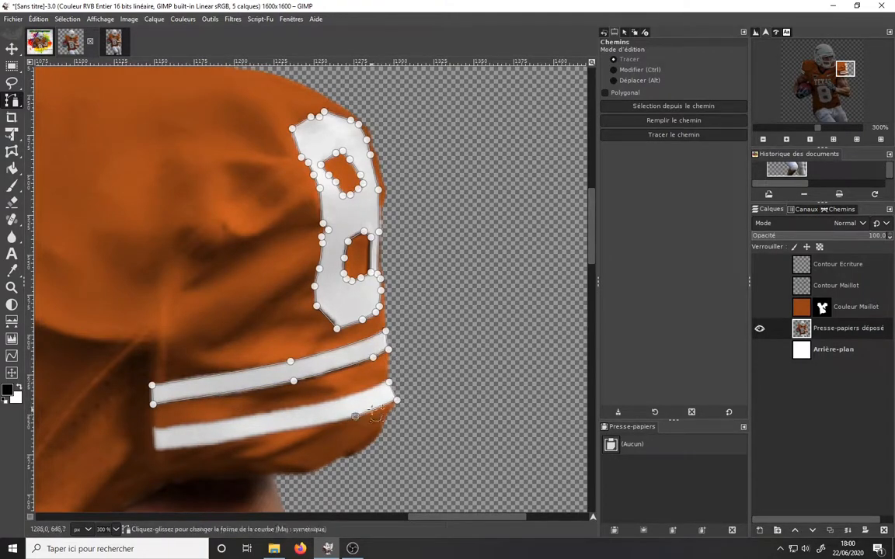
left_click(157, 448)
left_click(155, 427)
left_click(389, 383, "ctrl")
left_click_drag(294, 400, 295, 407)
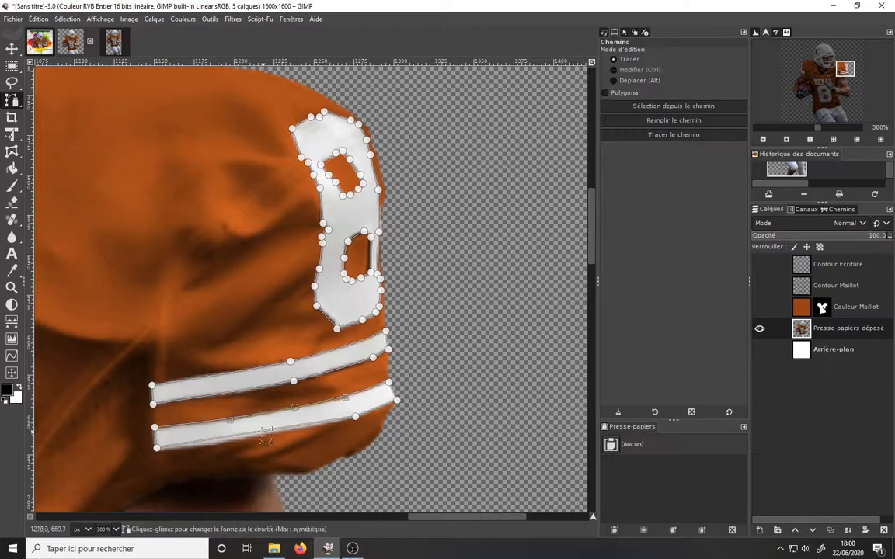
left_click(265, 433)
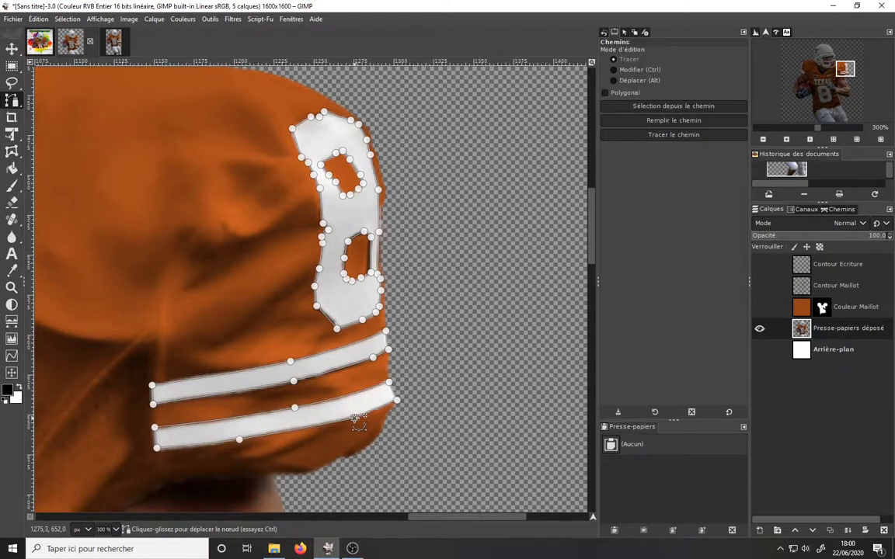
Trace the visible part of the white number on the opposite shoulder, including its notch, as a closed path component.
left_click_drag(355, 419, 466, 290)
left_click_drag(111, 154, 499, 339)
left_click_drag(101, 334, 482, 311)
left_click_drag(86, 147, 567, 143)
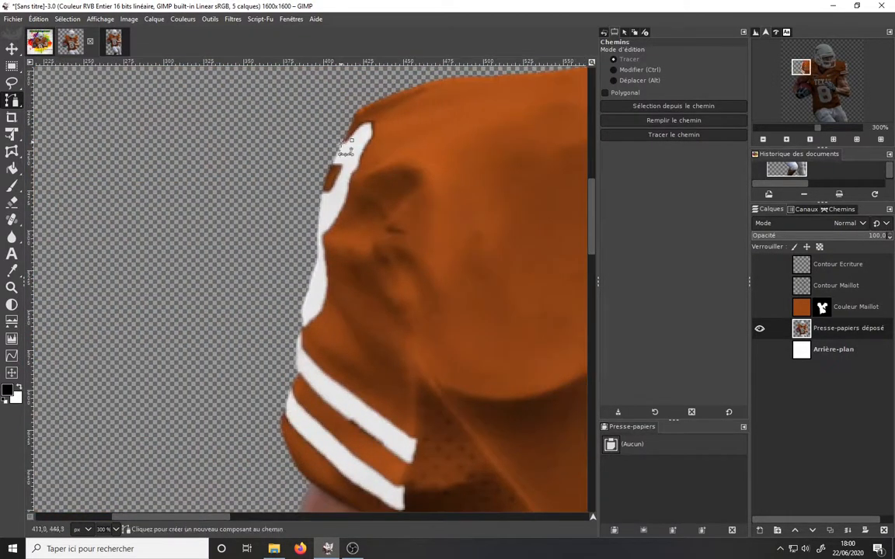
left_click(342, 145)
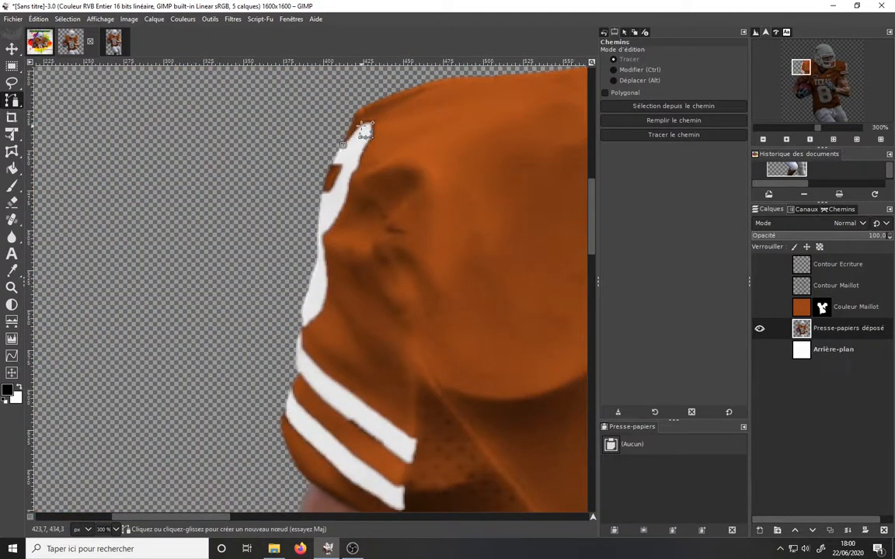
left_click(334, 224)
left_click(323, 233)
left_click(325, 253)
left_click(327, 283)
left_click(324, 303)
left_click(317, 315)
left_click(309, 322)
left_click(303, 328)
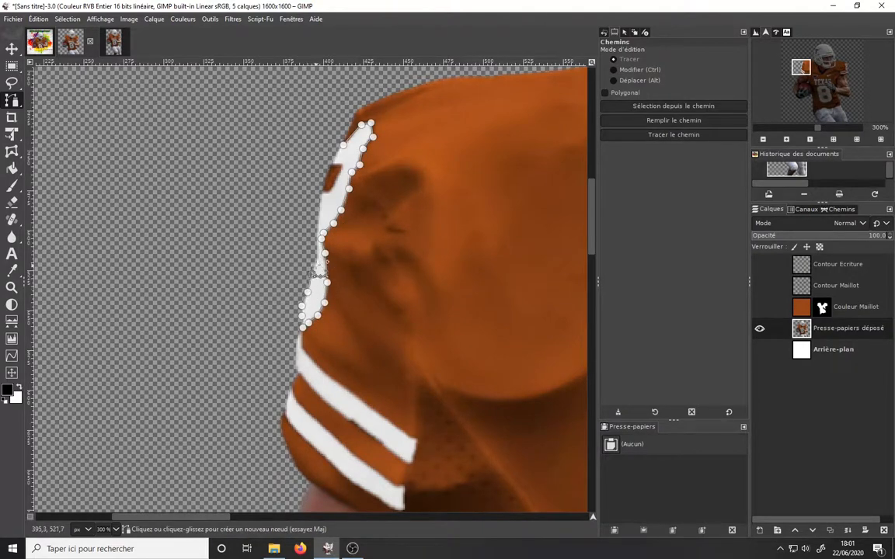
left_click(321, 200)
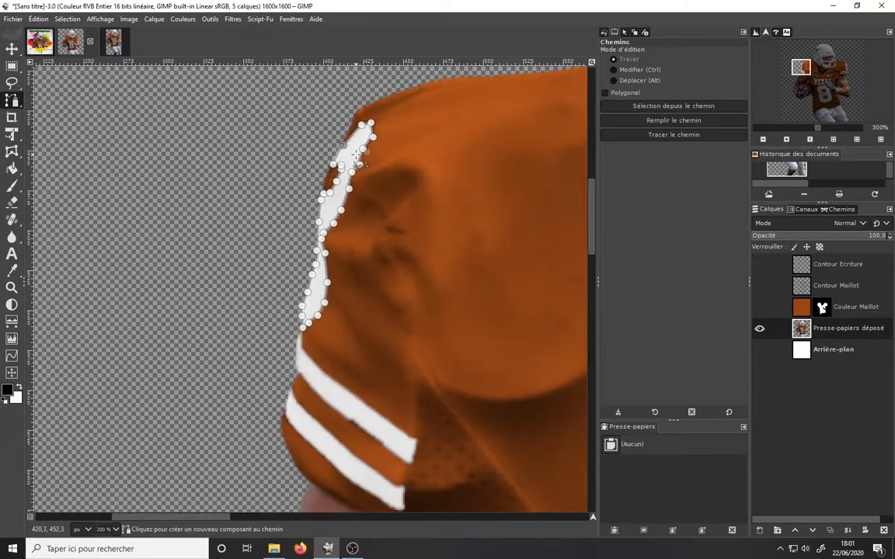
Trace the upper white stripe on the sleeve at the image's left, close it, and adjust its long edges to the curve.
scroll(334, 171, "down", 3)
left_click(289, 241)
left_click(401, 330)
left_click(404, 332)
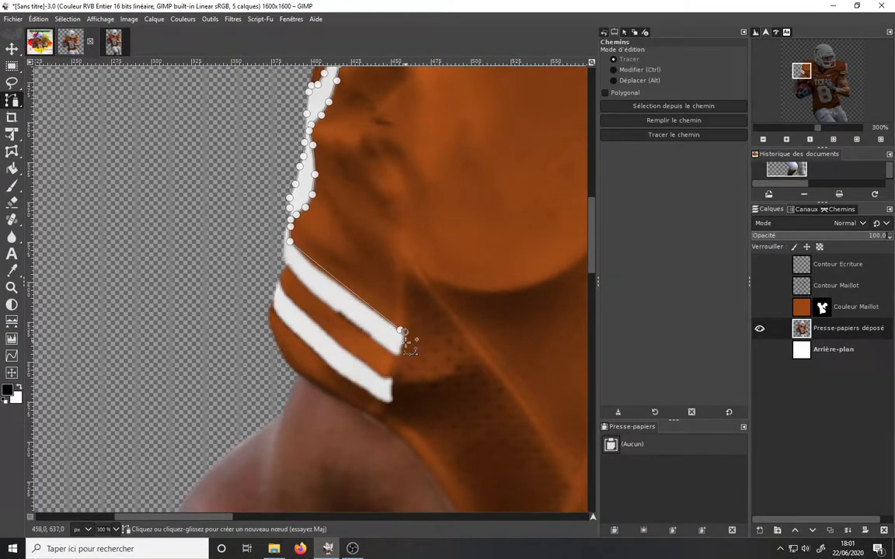
left_click(402, 353)
left_click(397, 356)
left_click(283, 261)
left_click(284, 230)
left_click(290, 226, "ctrl")
left_click(327, 276, "ctrl")
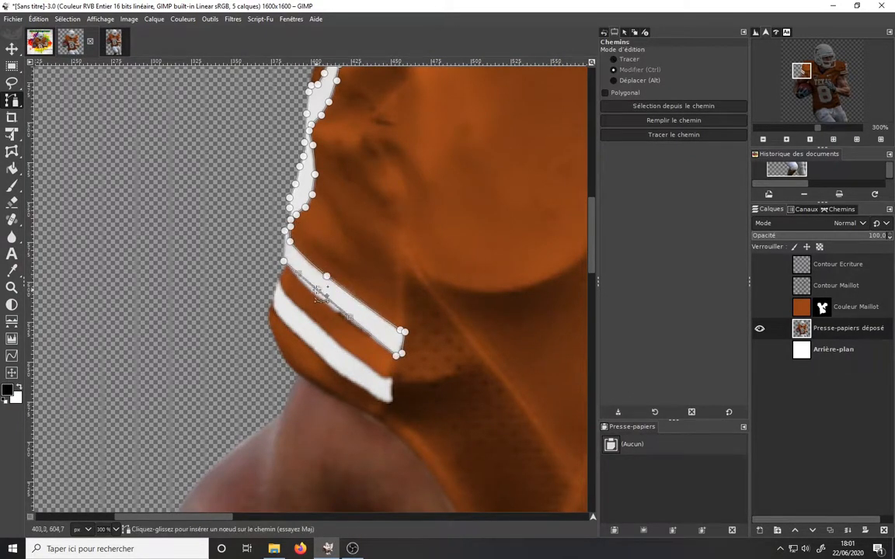
left_click(314, 294, "ctrl")
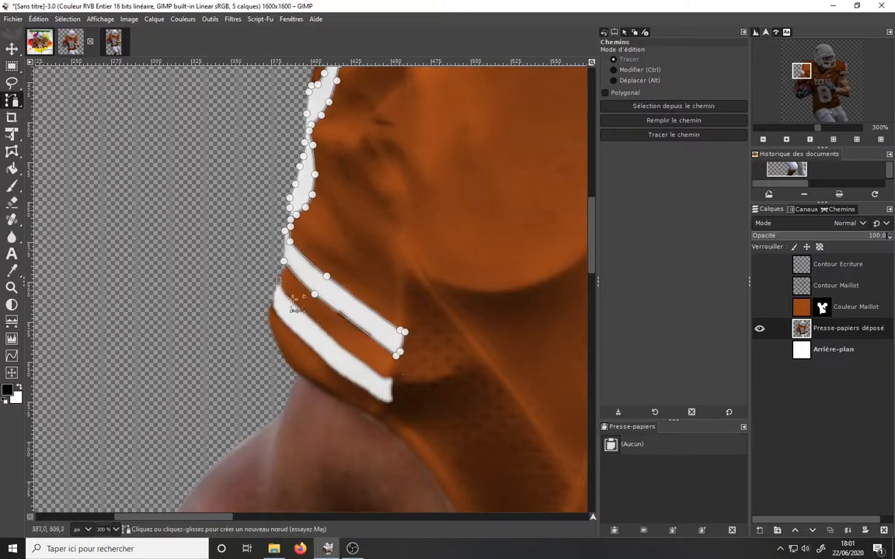
Trace and curve the lower white stripe on that sleeve, and create a selection from the finished path.
left_click(385, 378)
left_click(274, 310)
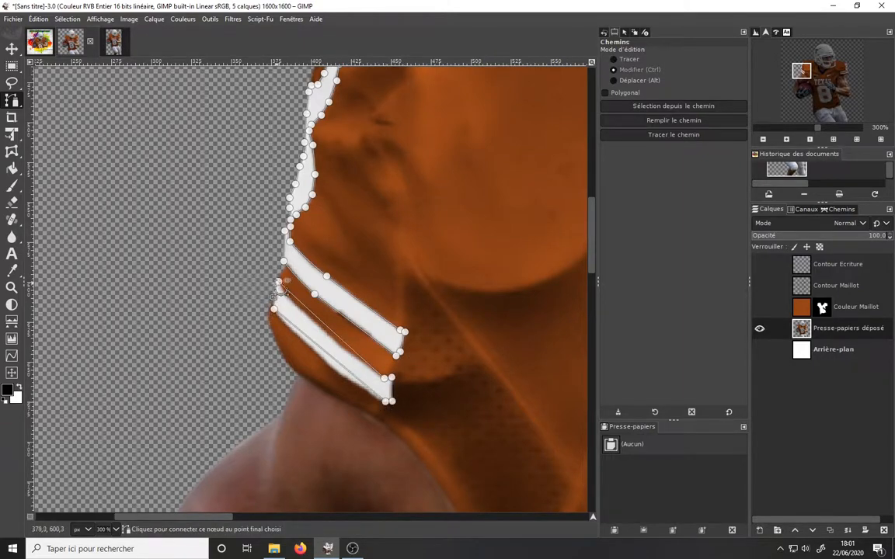
left_click_drag(324, 352, 348, 385)
left_click_drag(296, 337, 289, 330)
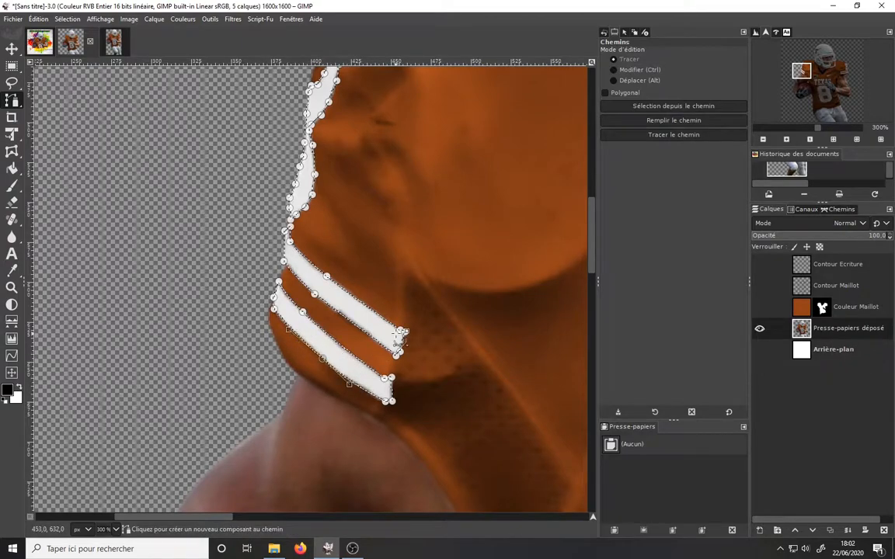
Rename the new lettering path as "Path Blanc".
key("shift+ctrl+j")
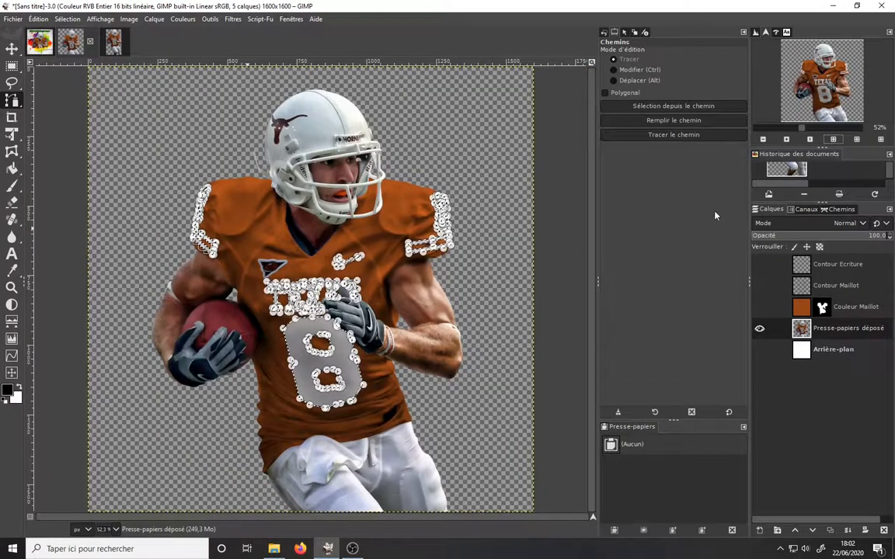
left_click(840, 209)
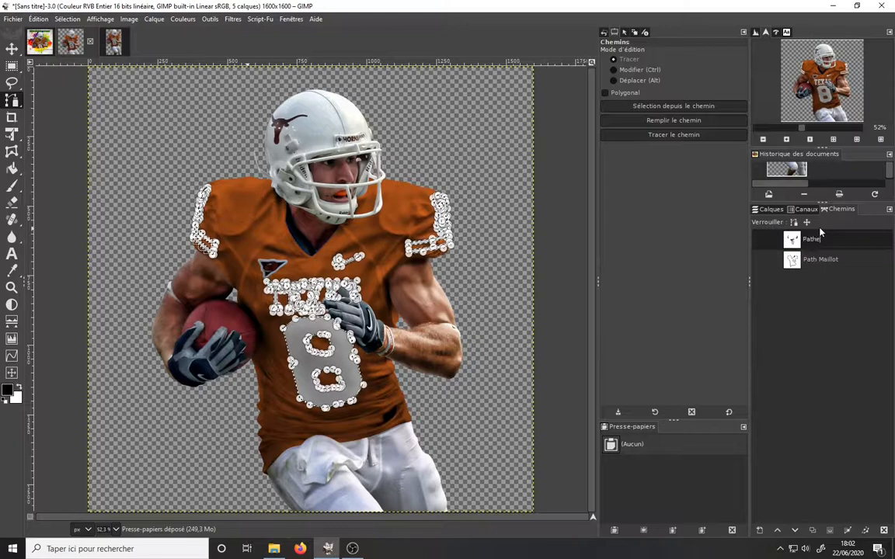
type("Path ")
type("Bal")
Export the active path as an SVG file named "Path Blanc.svg" in the Tuto EffetEclaboussure folder.
right_click(816, 238)
left_click(661, 386)
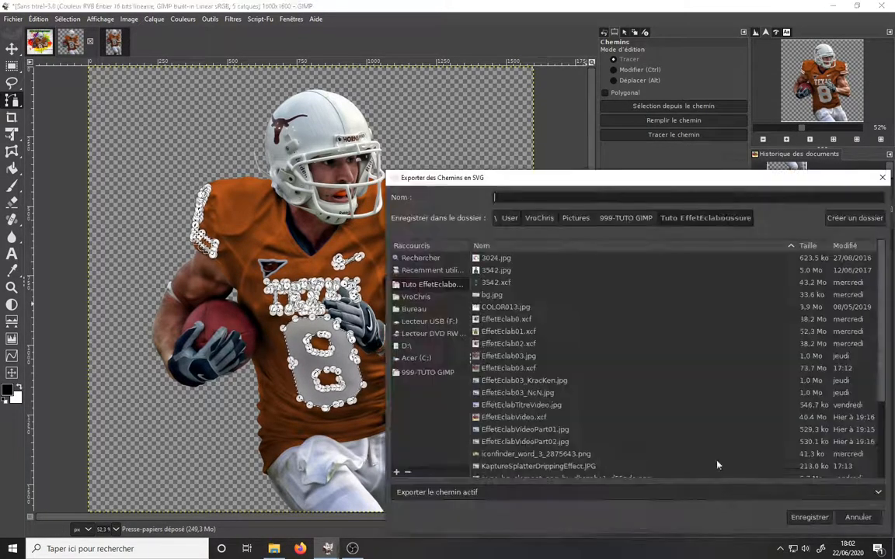
type("Path ")
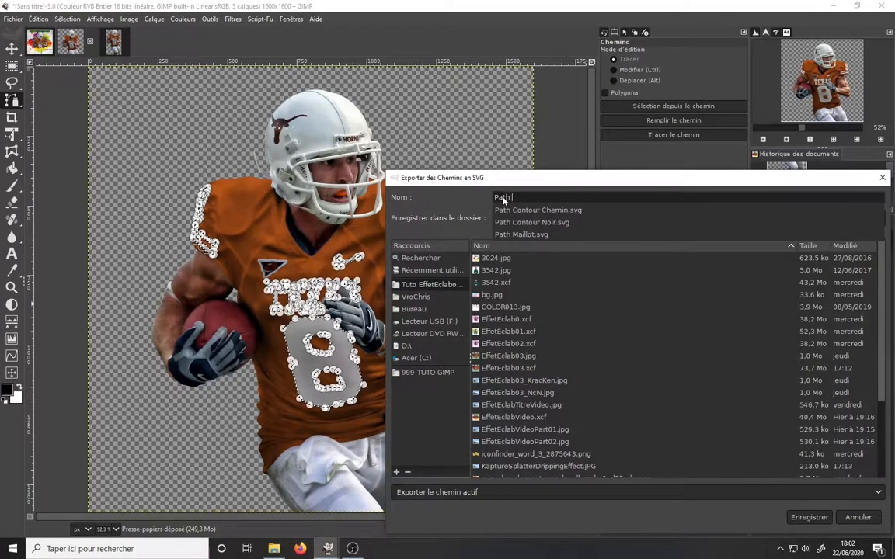
type("Blanc.svg")
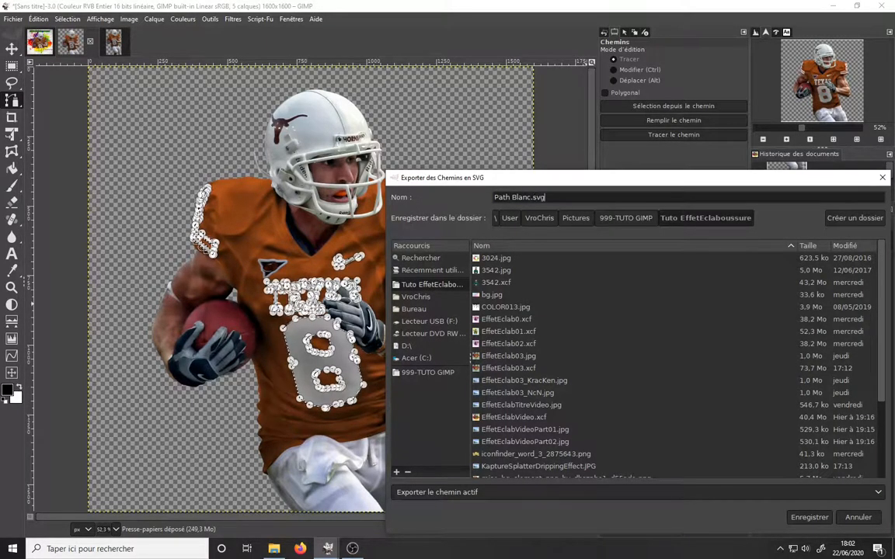
key("Return")
Activate the player photo layer and sample foreground colors from the chest number 8 and the shoulder number with the Color Picker.
key("m")
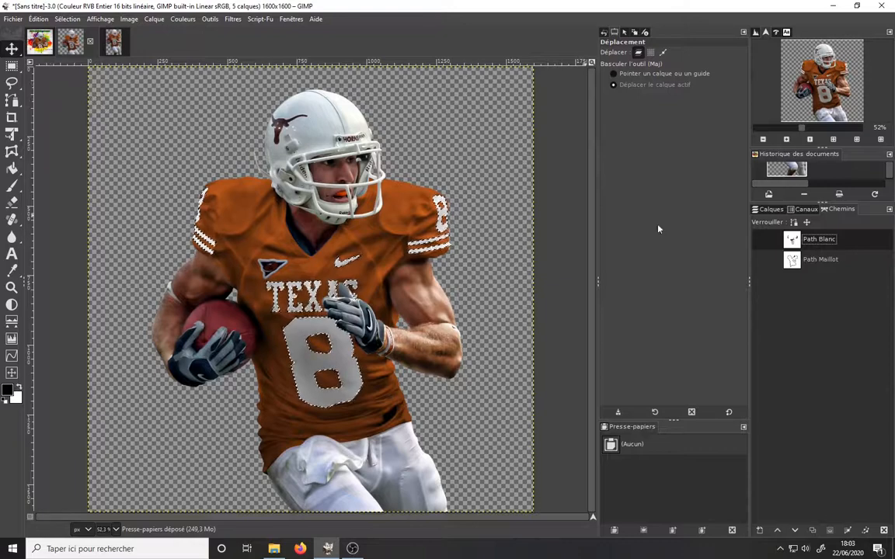
left_click(772, 209)
left_click(808, 331)
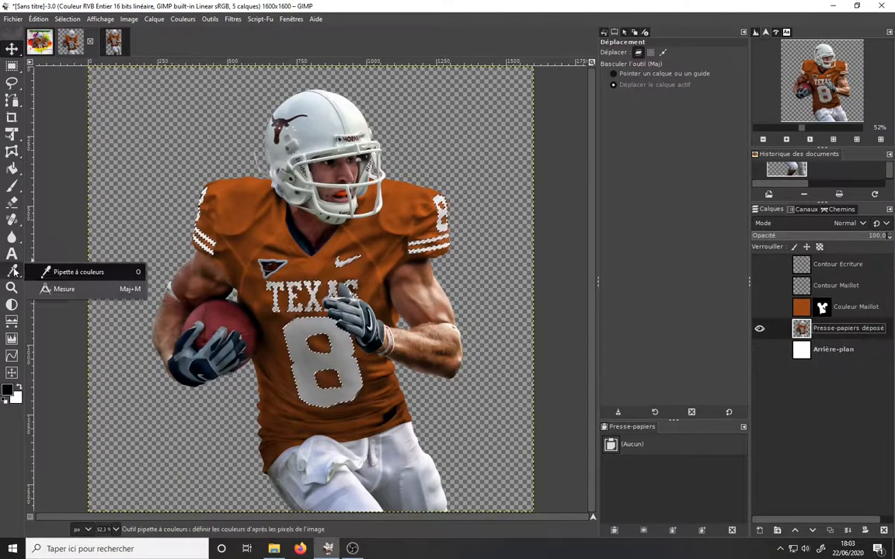
left_click(12, 269)
left_click(313, 363)
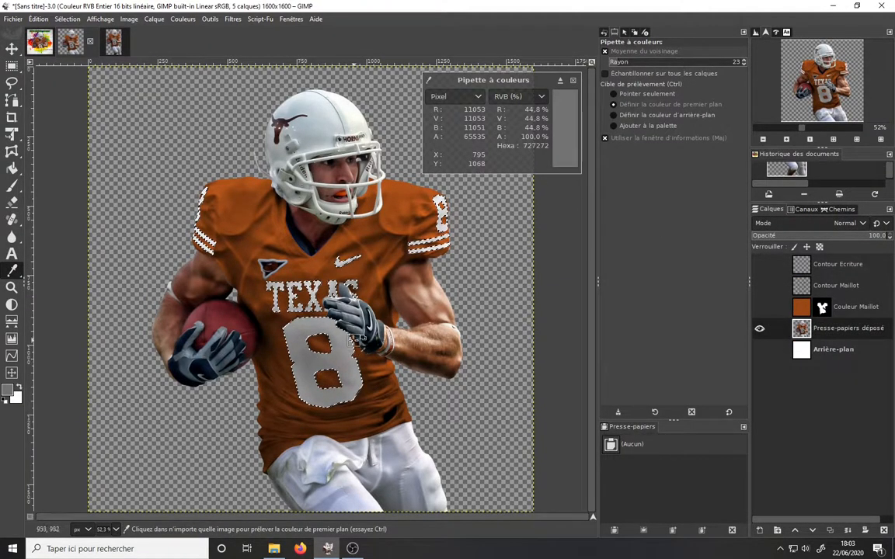
left_click(447, 229)
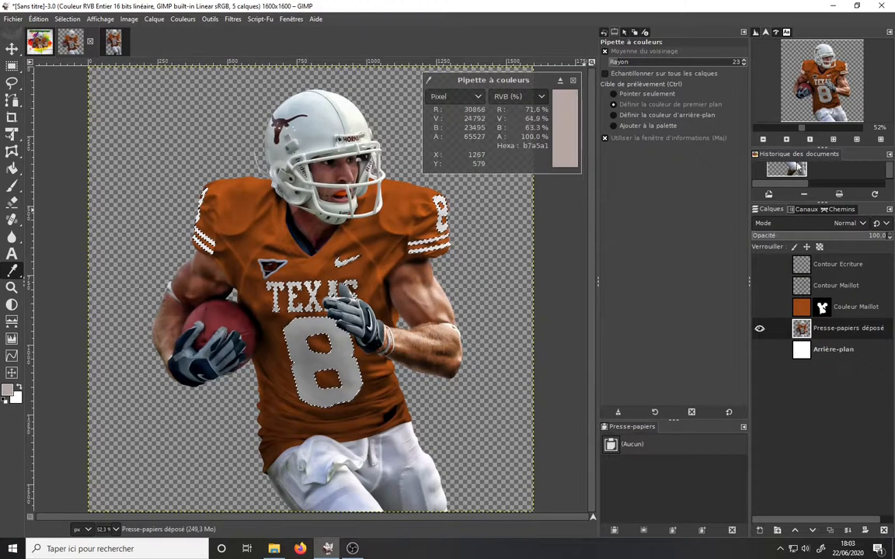
Sample the foreground color from the TEXAS lettering with the Color Picker, using an averaging radius of 7.
key("1")
left_click(787, 139)
left_click(787, 140)
left_click(786, 139)
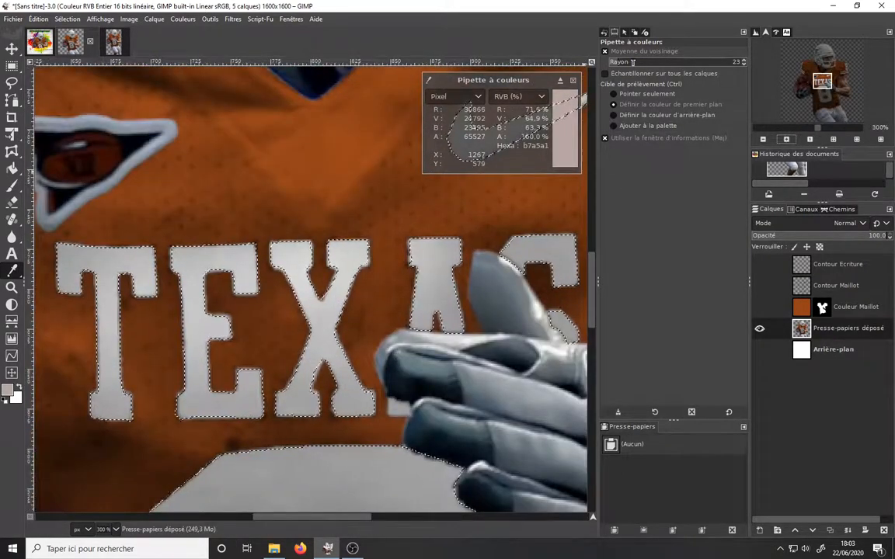
left_click_drag(631, 62, 614, 63)
left_click(743, 63)
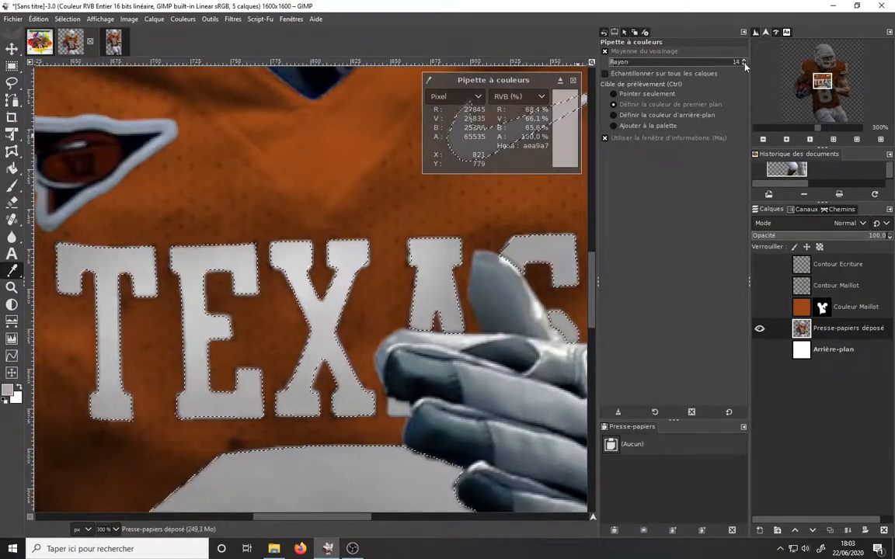
left_click(345, 256)
Fill the lettering selection on the Contour Ecriture layer with the sampled light grey and check it with the photo layer hidden.
left_click(837, 264)
left_click(759, 264)
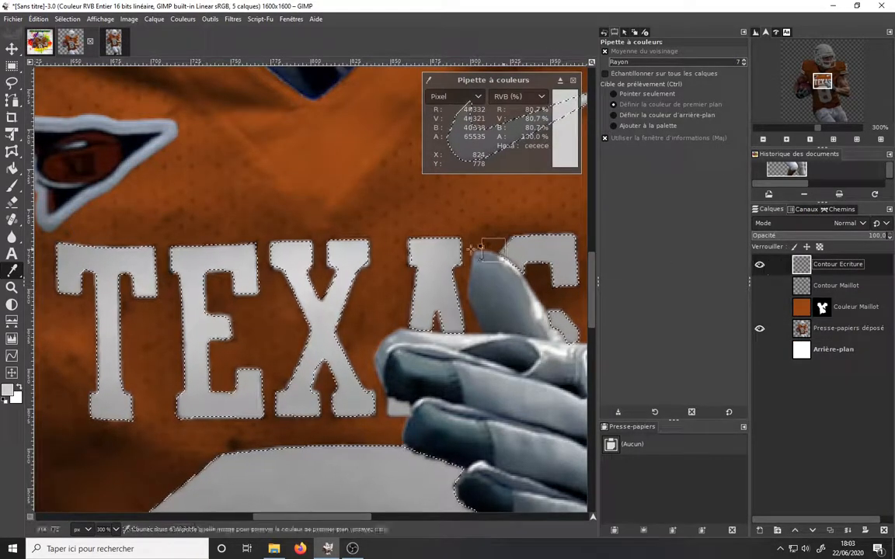
left_click(760, 328)
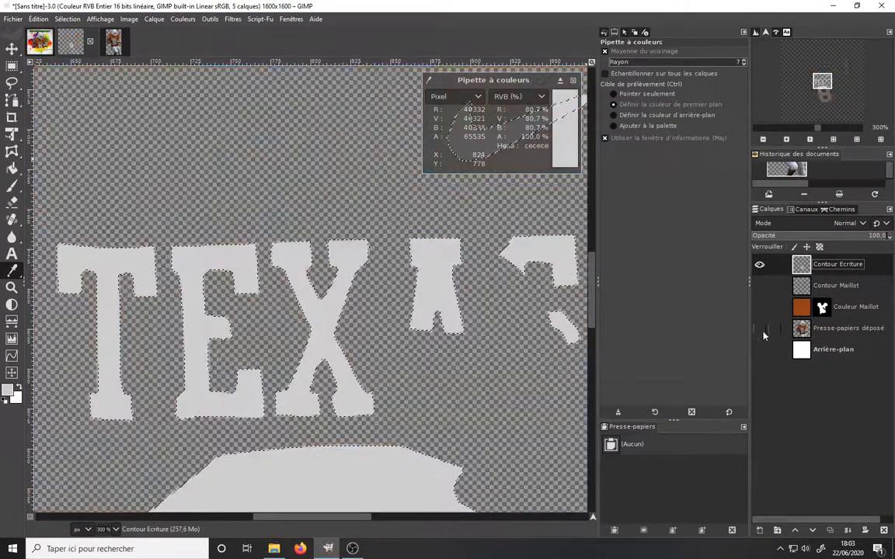
left_click(760, 328)
Trace the missing foot of the letter A below the glove, select it and fill it with the same light grey.
key("b")
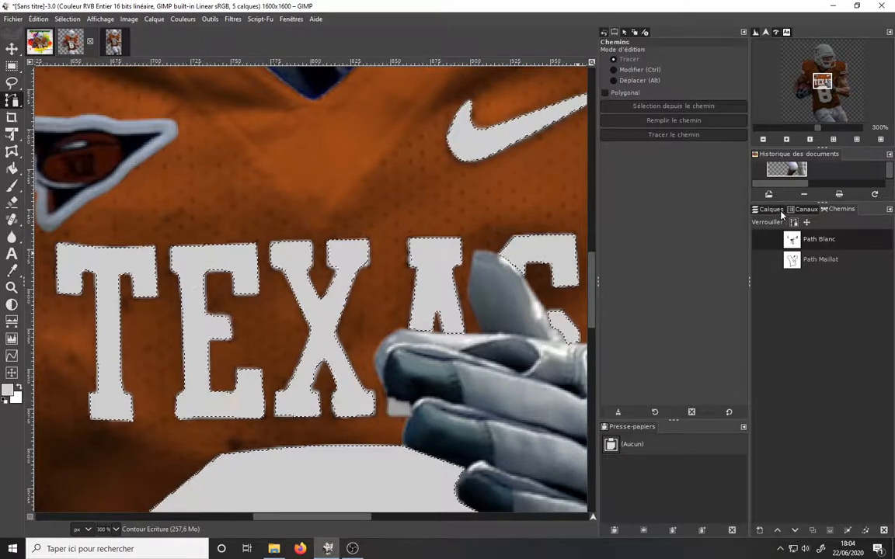
left_click(389, 399)
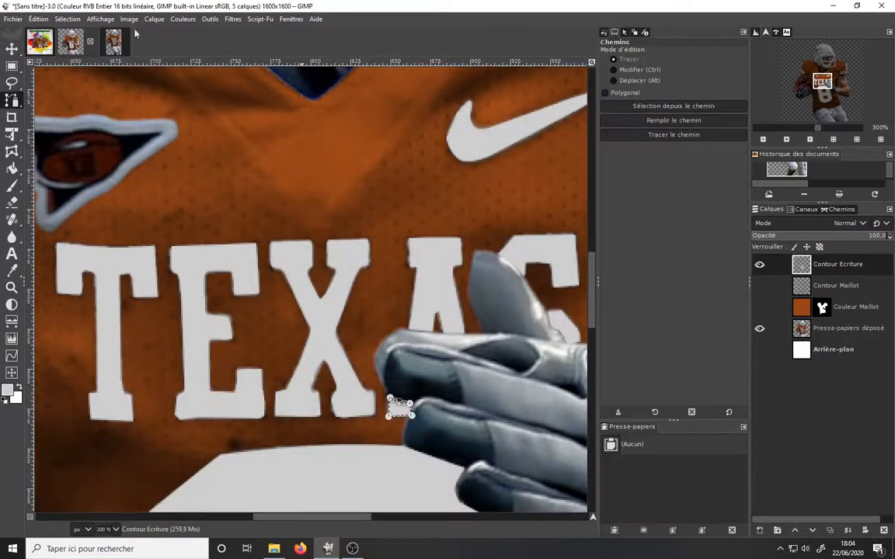
Create a selection from Path Blanc and add the unnamed fragment path to it.
left_click(842, 209)
right_click(820, 242)
left_click(741, 459)
key("Return")
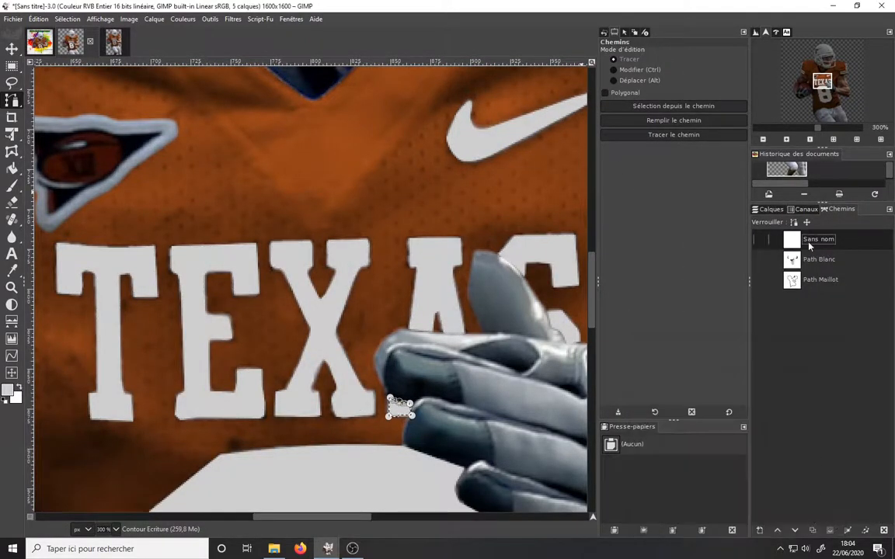
right_click(795, 244)
left_click(739, 391)
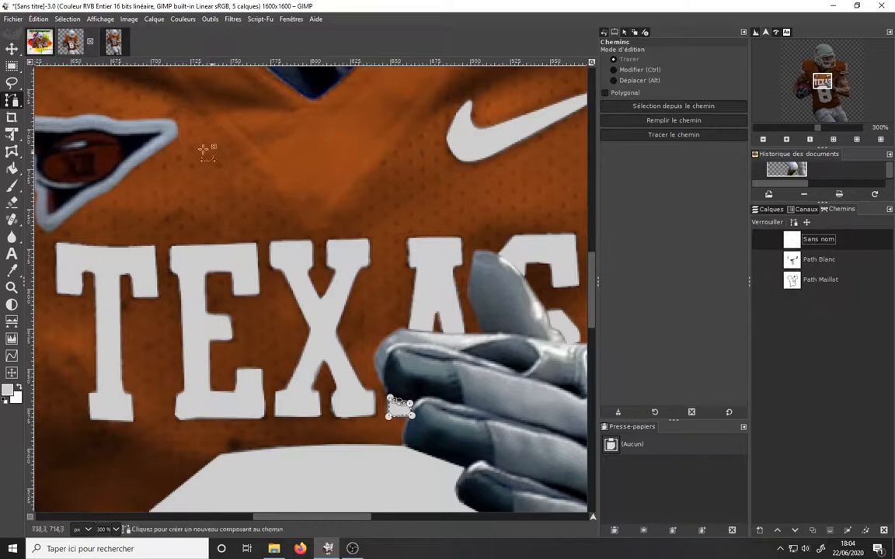
left_click(12, 48)
right_click(796, 264)
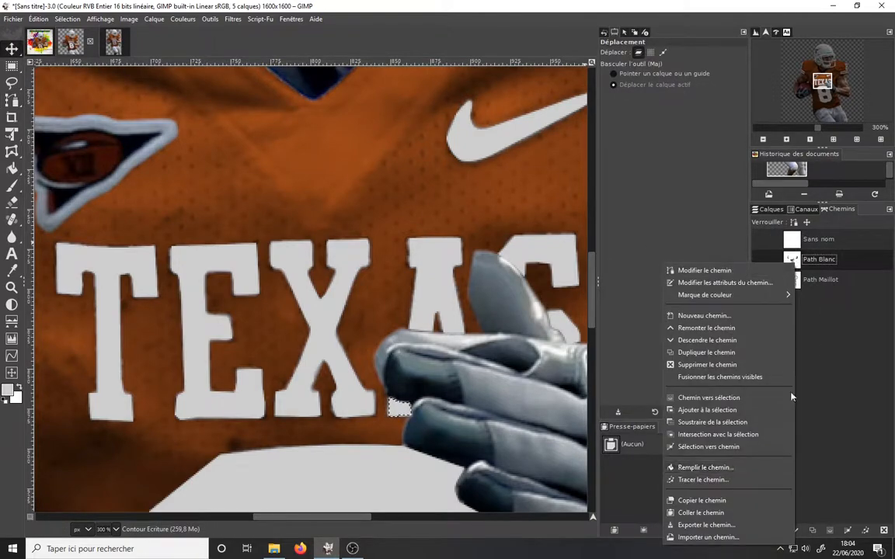
left_click(830, 531)
left_click(818, 240)
right_click(818, 240)
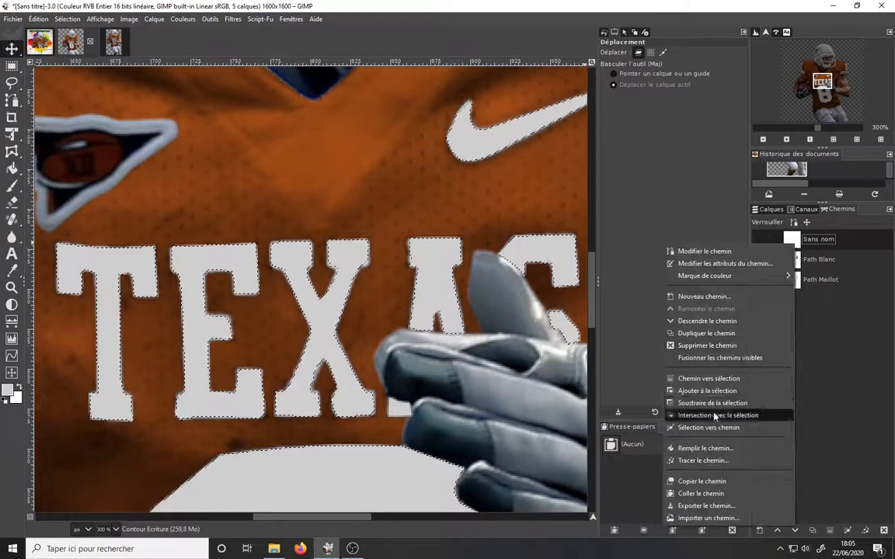
left_click(739, 469)
Convert the combined lettering selection to a new path and delete the old Path Blanc.
double_click(795, 262)
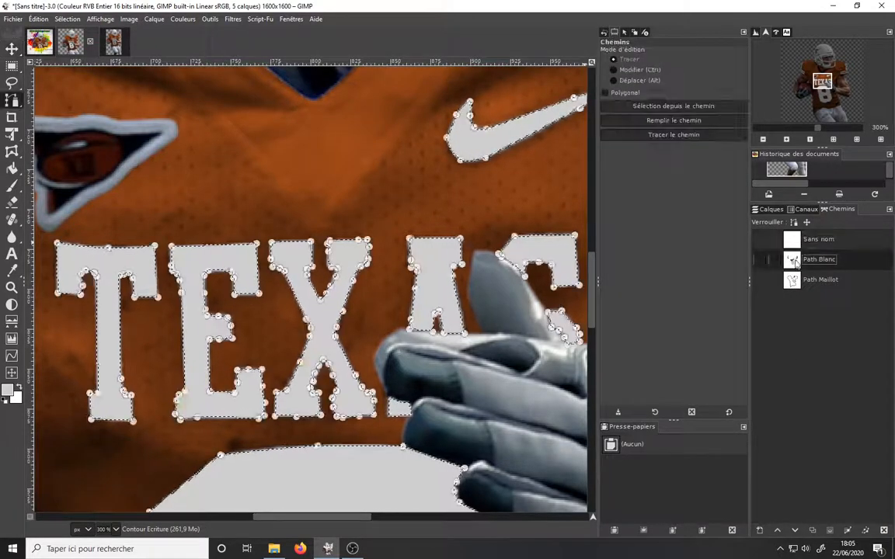
left_click(848, 530)
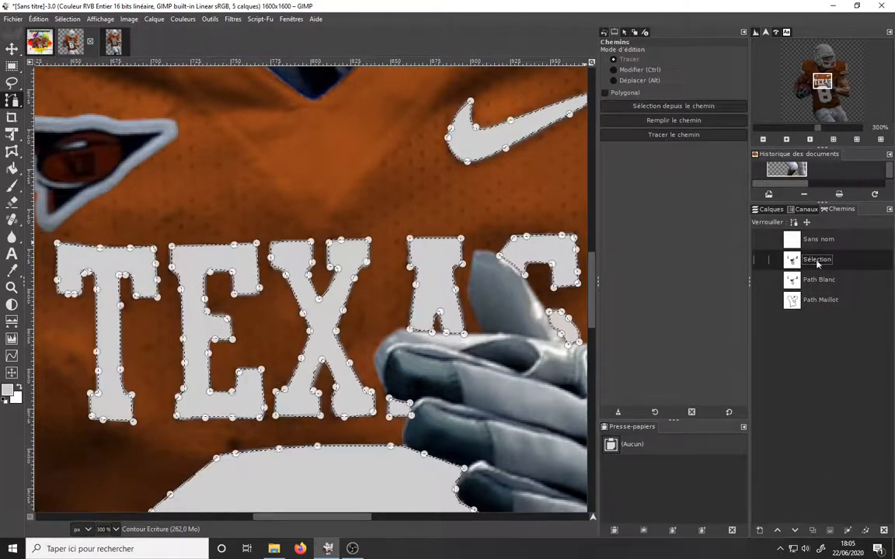
left_click(819, 280)
left_click(883, 531)
left_click(799, 265)
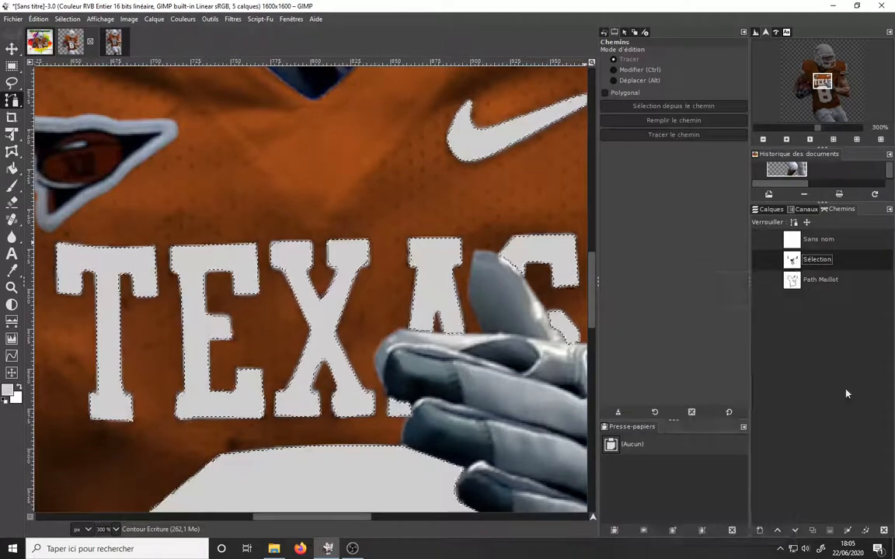
left_click(847, 530)
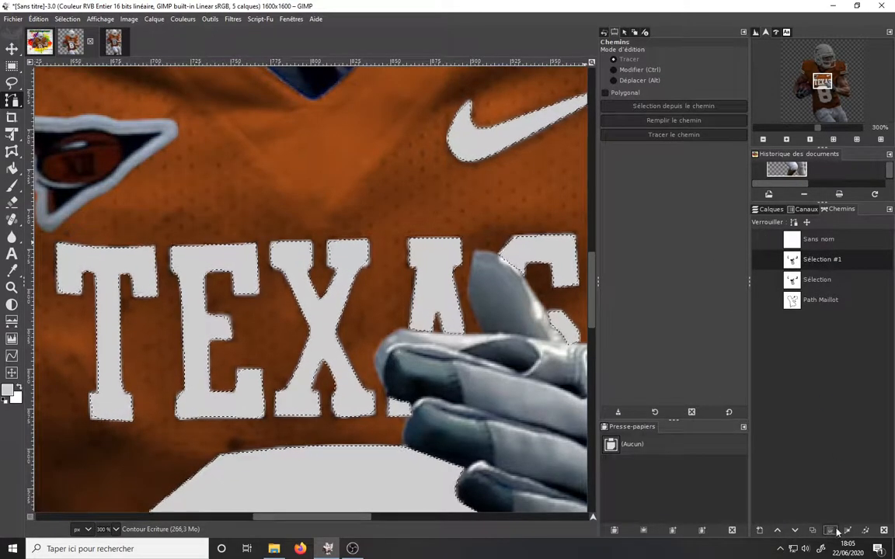
Rename the newest selection path as "Path Blanc".
left_click(762, 263)
right_click(792, 262)
double_click(815, 263)
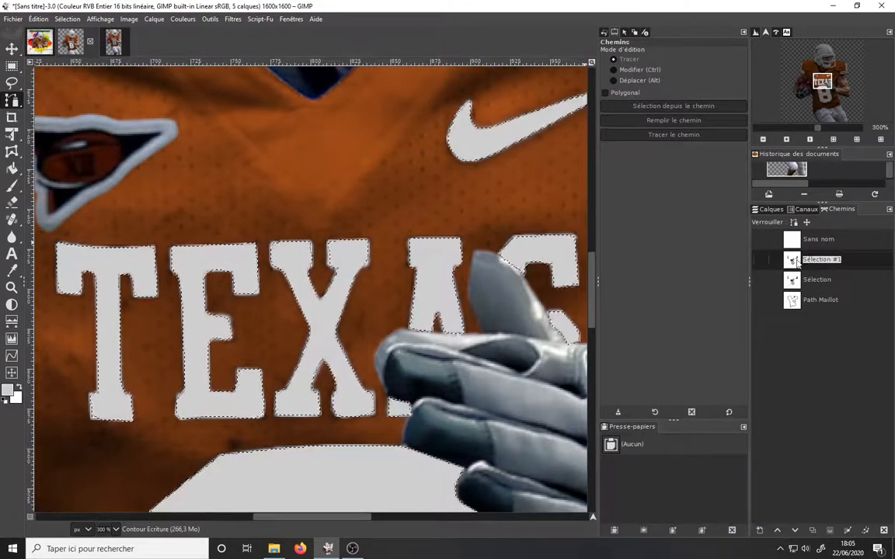
type("Path Blanc")
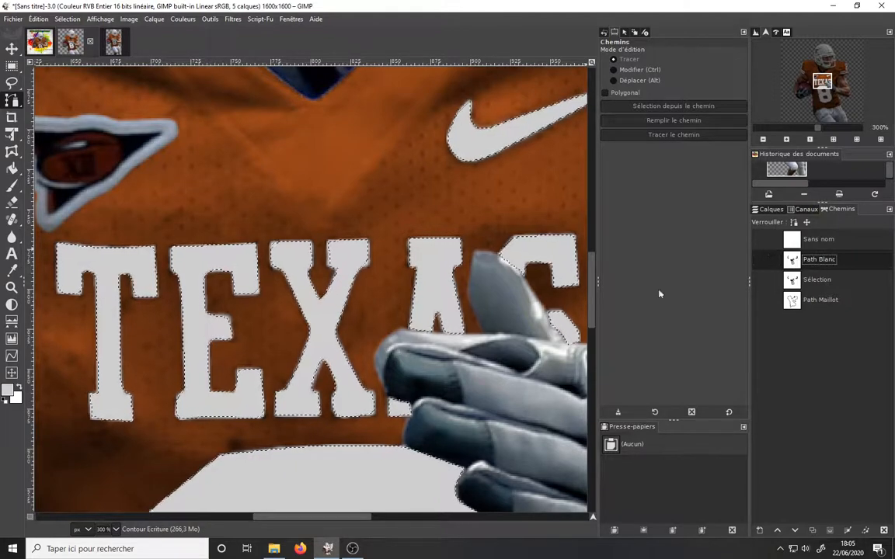
key("Return")
Export the active path as SVG to the Tuto EffetEclaboussure folder, replacing the existing Path Blanc file.
right_click(816, 259)
left_click(699, 402)
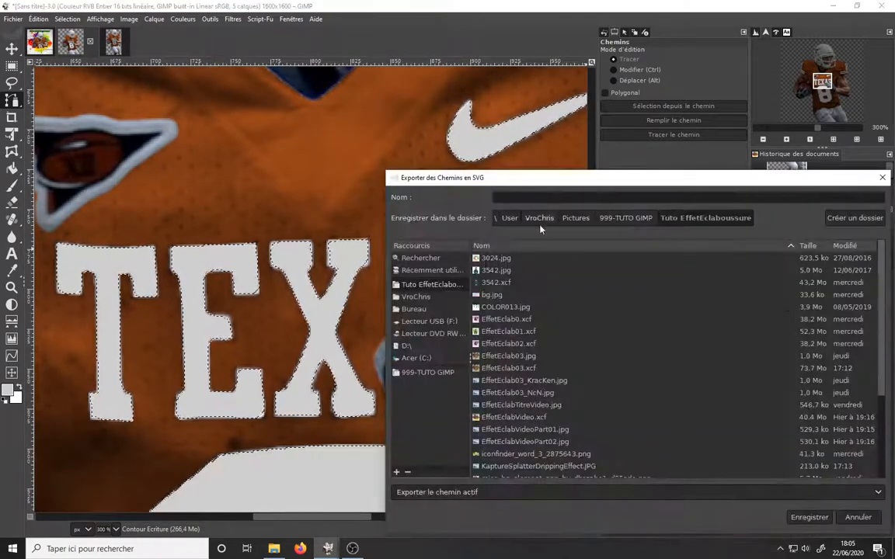
scroll(637, 365, "down", 3)
left_click(513, 437)
left_click(809, 517)
left_click(679, 400)
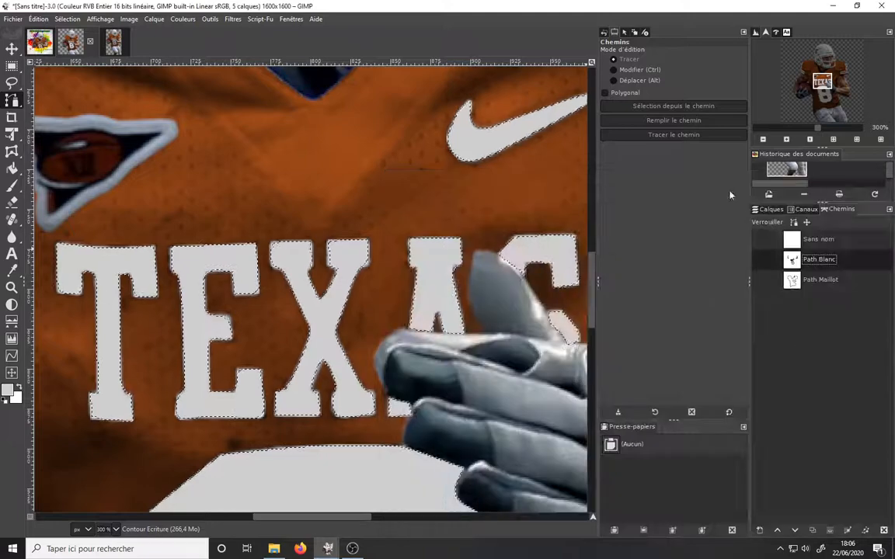
Make the Contour Maillot and Couleur Maillot layers visible with the player photo, and clear the selection.
left_click(771, 209)
key("shift+ctrl+j")
left_click(760, 328)
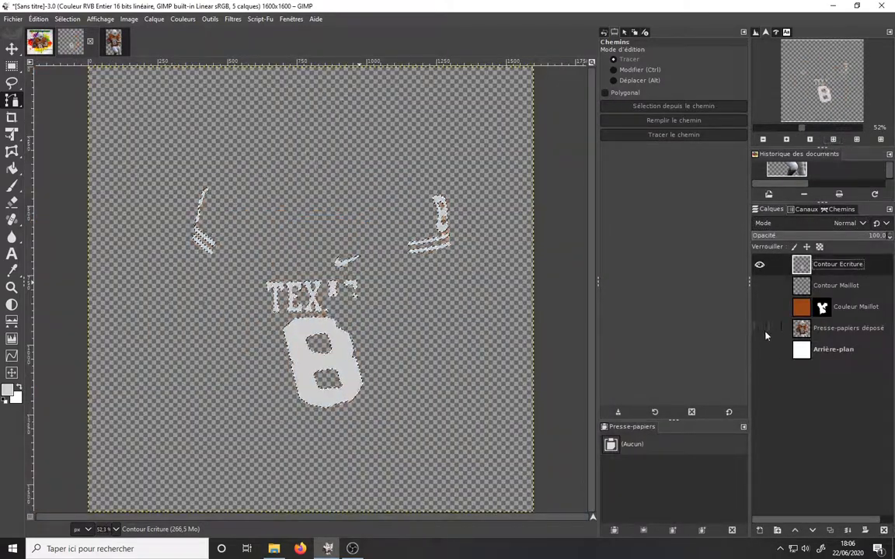
left_click(760, 306)
left_click(759, 286)
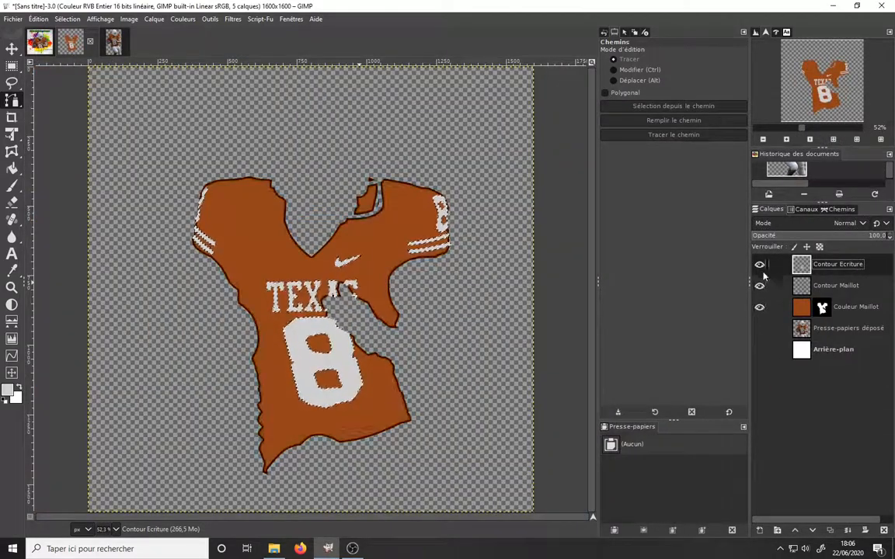
left_click(760, 350)
left_click(759, 350)
left_click(760, 328)
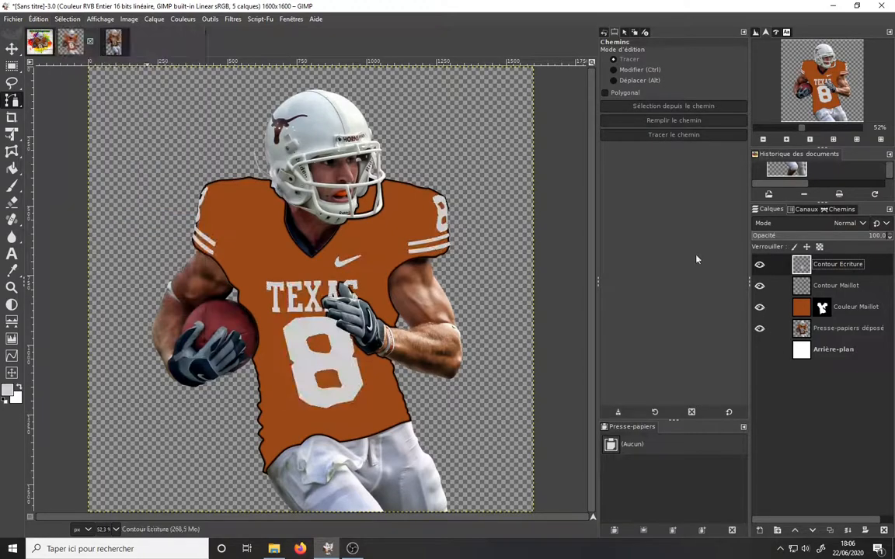
left_click(761, 531)
left_click_drag(736, 269, 614, 260)
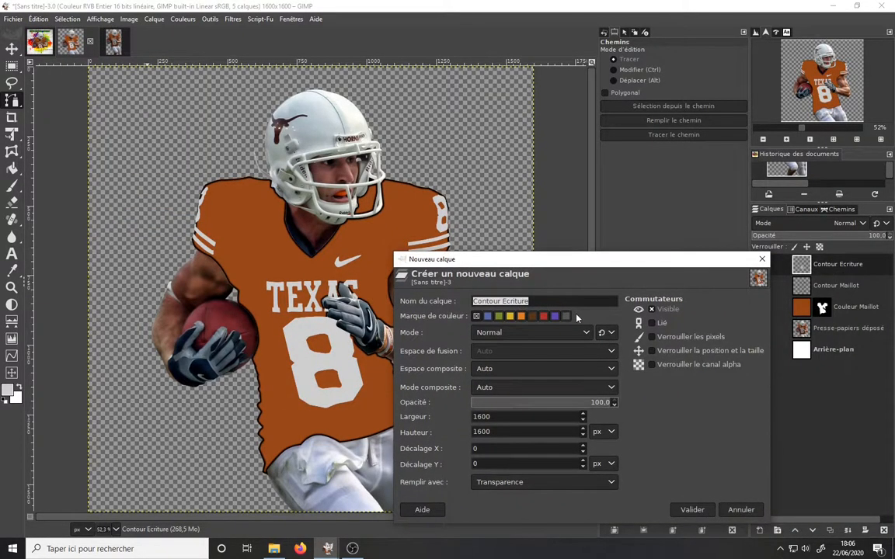
left_click(749, 510)
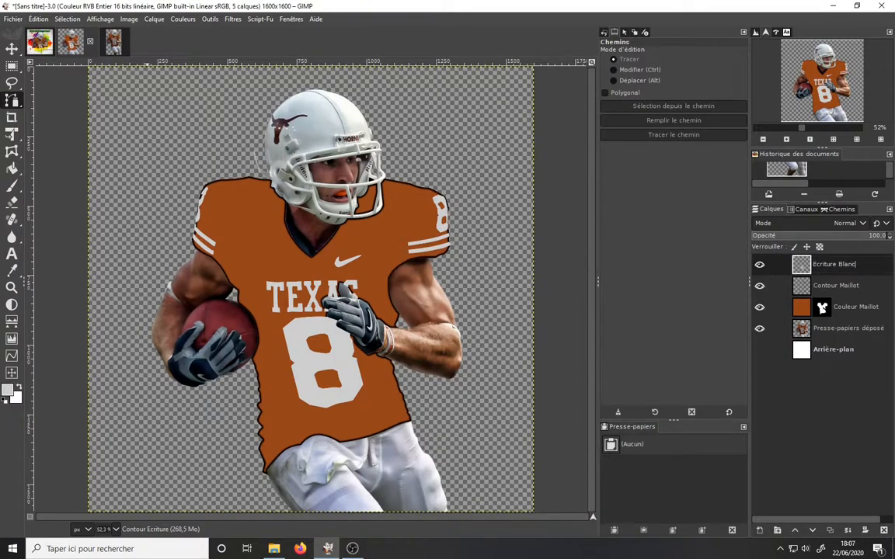
Rename the filled lettering layer as "Ecriture Blanche" and add a transparent 1600 × 1600 px layer named "Contour Ecriture".
type("he")
left_click(760, 531)
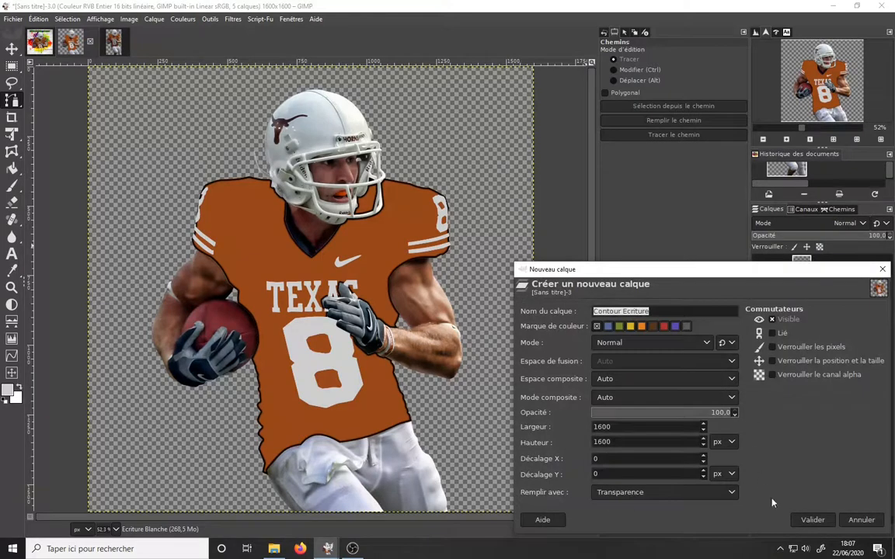
key("Return")
Show Path Blanc on the canvas and prepare the Paintbrush with black and the 2. Hardness 100 brush.
left_click(826, 211)
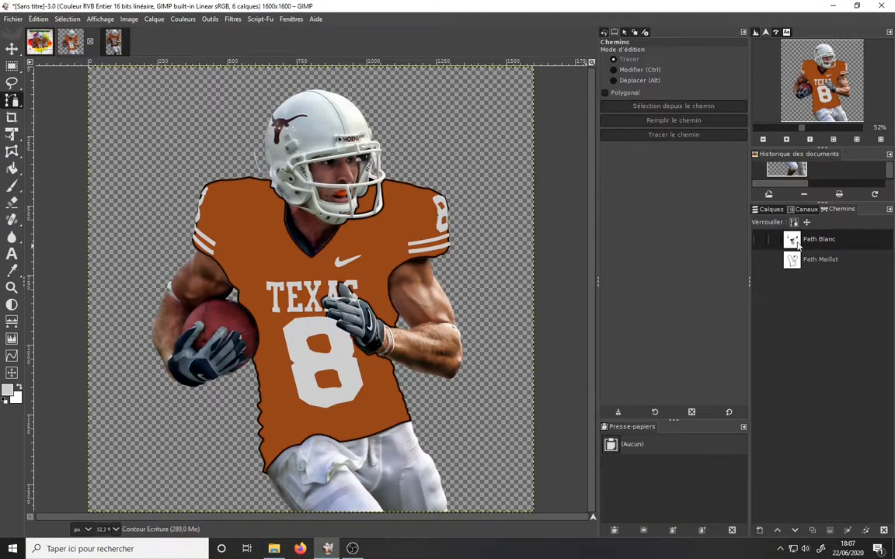
right_click(796, 244)
left_click(760, 240)
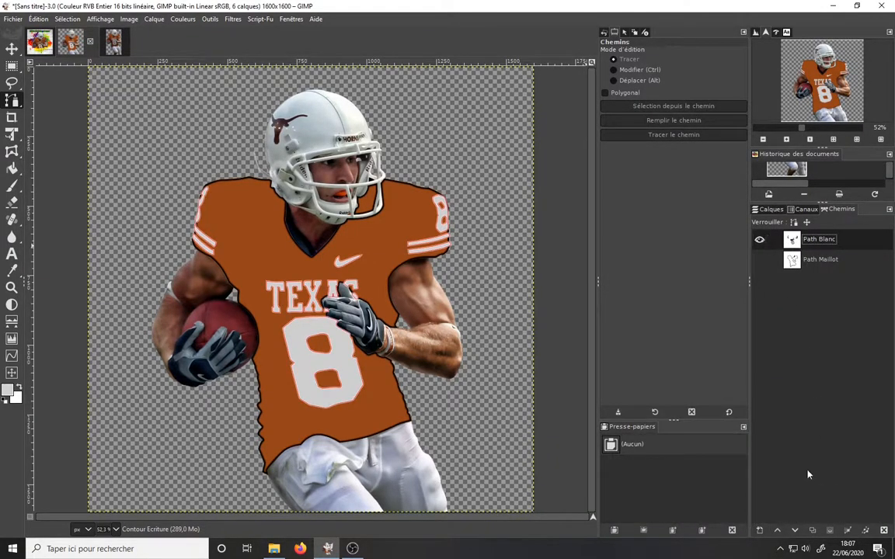
key("p")
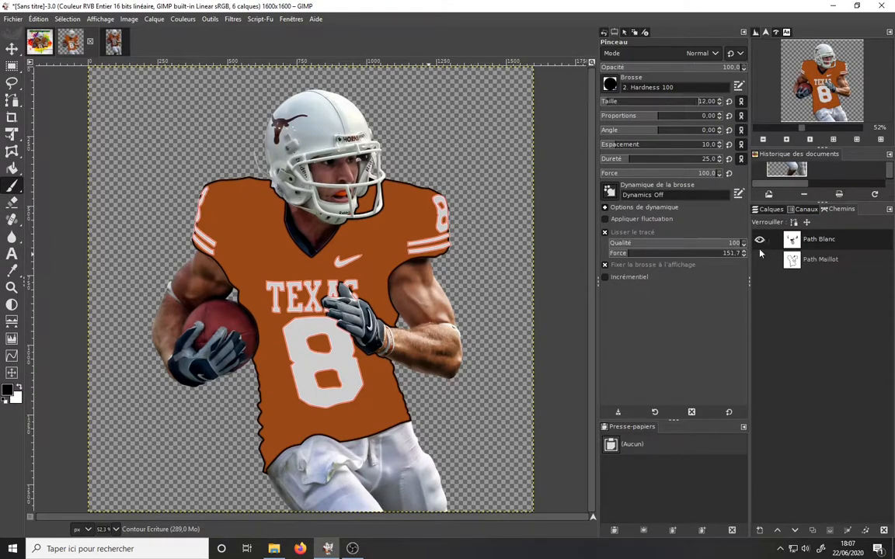
Try stroking Path Blanc with the black Paintbrush at size 12 and hide the path to check the outline.
left_click(867, 530)
key("Return")
left_click(761, 242)
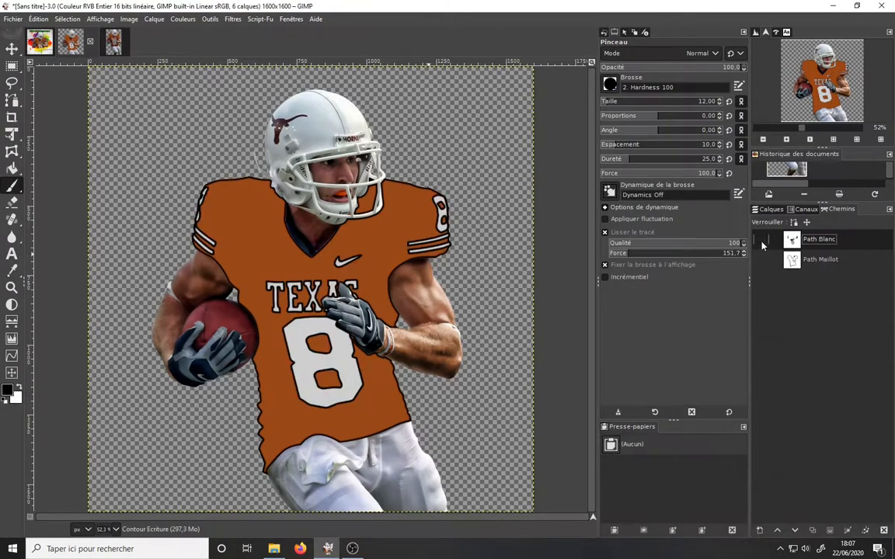
Undo the lettering outline and try stroking Path Blanc again with the Paintbrush at size 10.
left_click(761, 240)
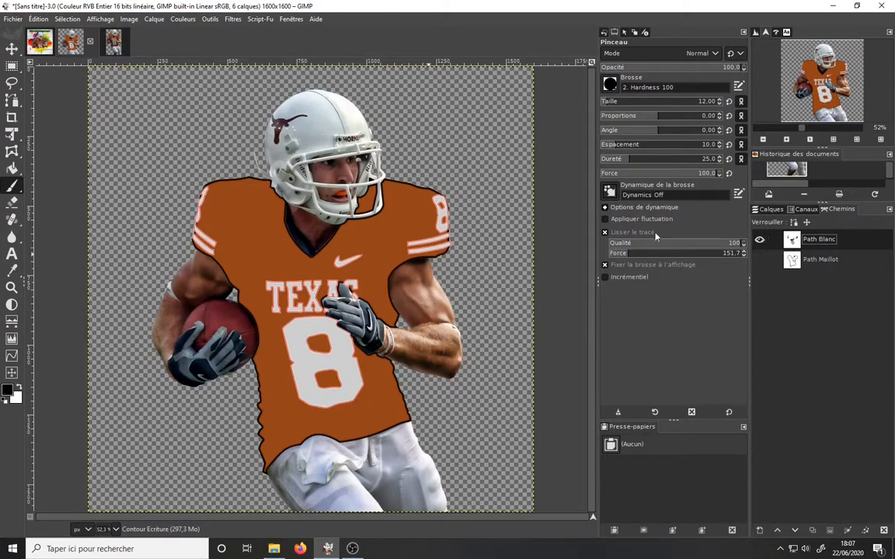
left_click(867, 530)
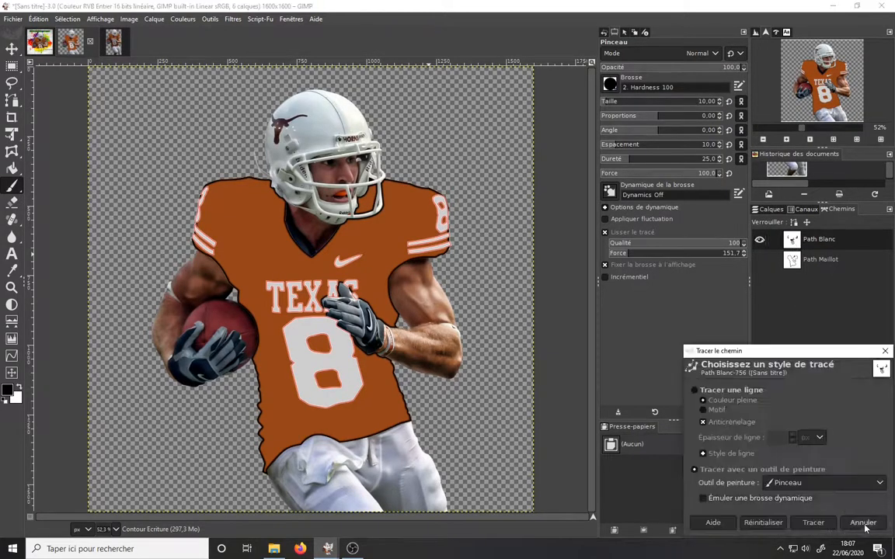
left_click(867, 523)
left_click(761, 240)
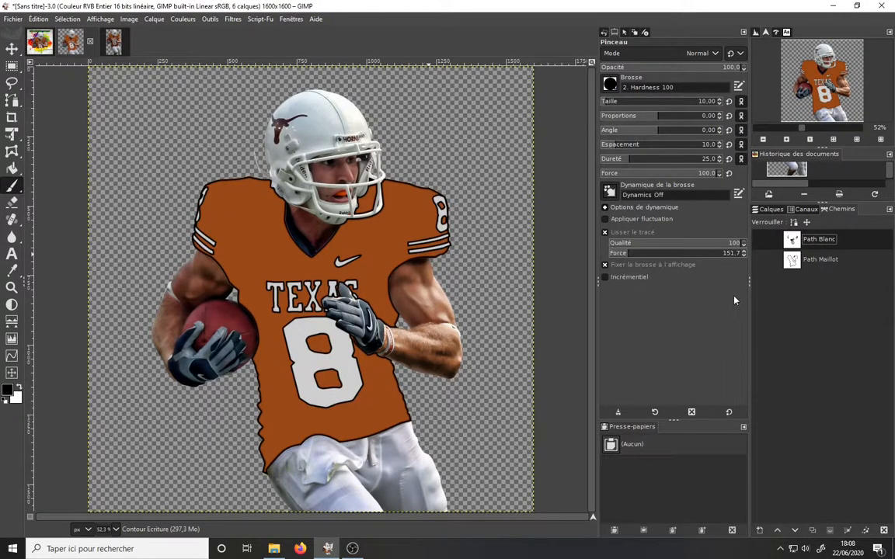
Undo the last outline, stroke Path Blanc in black with the Paintbrush at size 8, and hide the path.
left_click(761, 241)
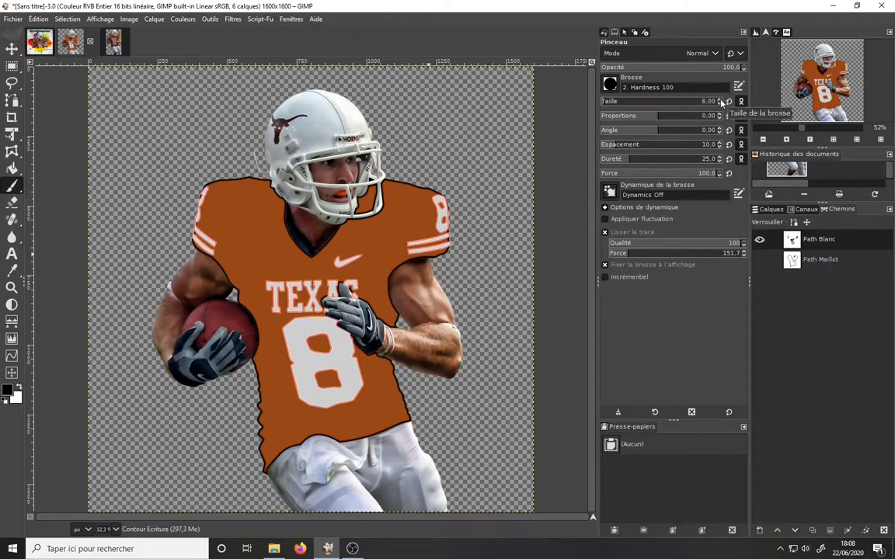
left_click(866, 531)
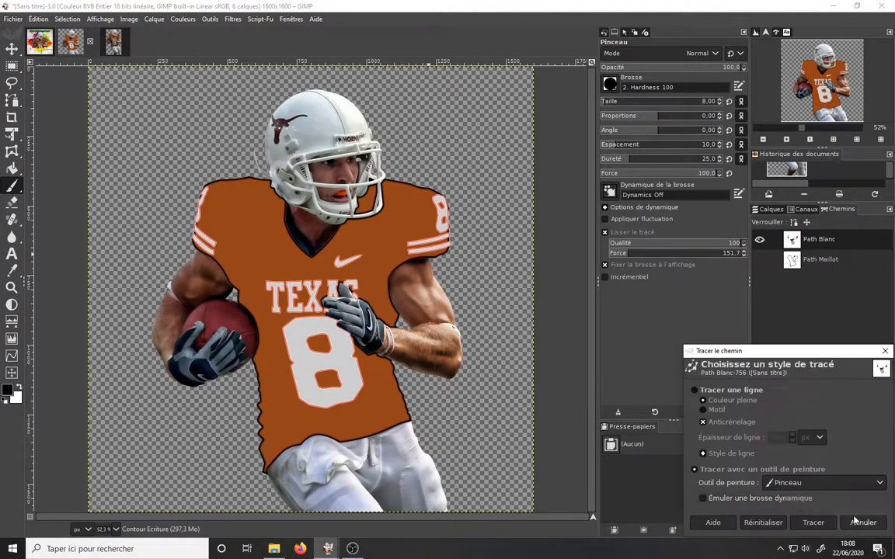
left_click(813, 524)
left_click(761, 241)
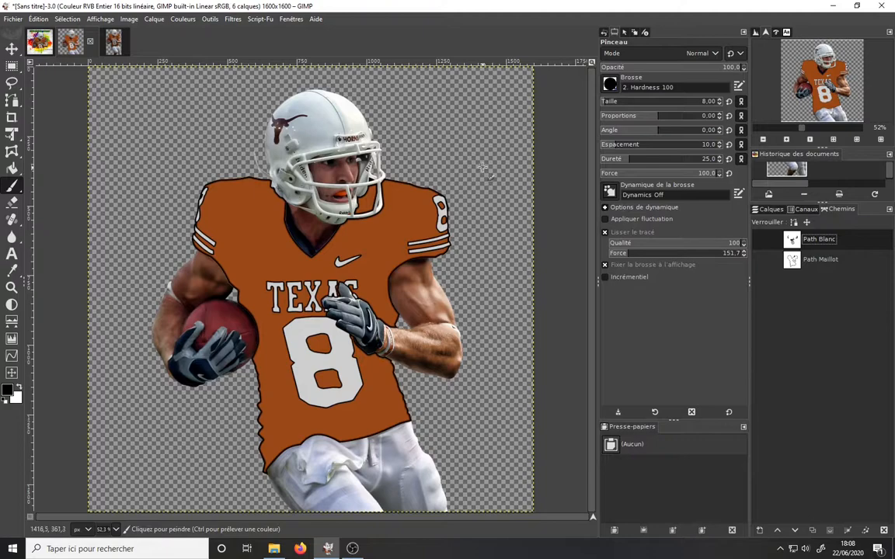
Show Path Maillot, try stroking it in black with the Paintbrush, retry at size 24, and undo each outline.
left_click(761, 261)
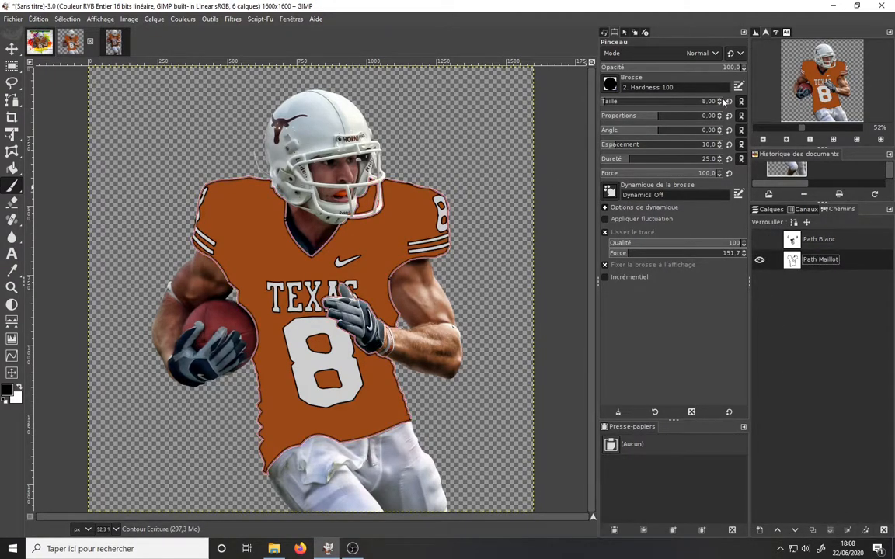
left_click(865, 531)
left_click(807, 524)
key("ctrl+z")
left_click(864, 531)
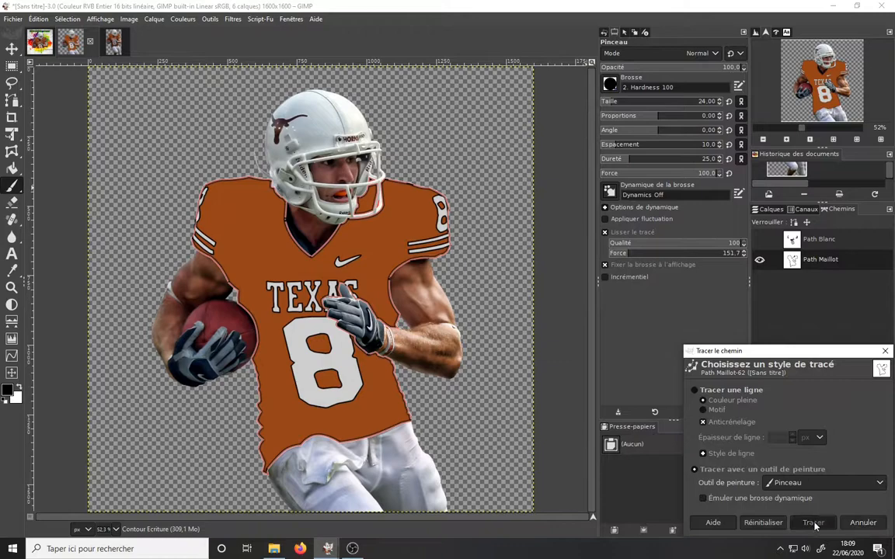
left_click(809, 524)
key("ctrl+z")
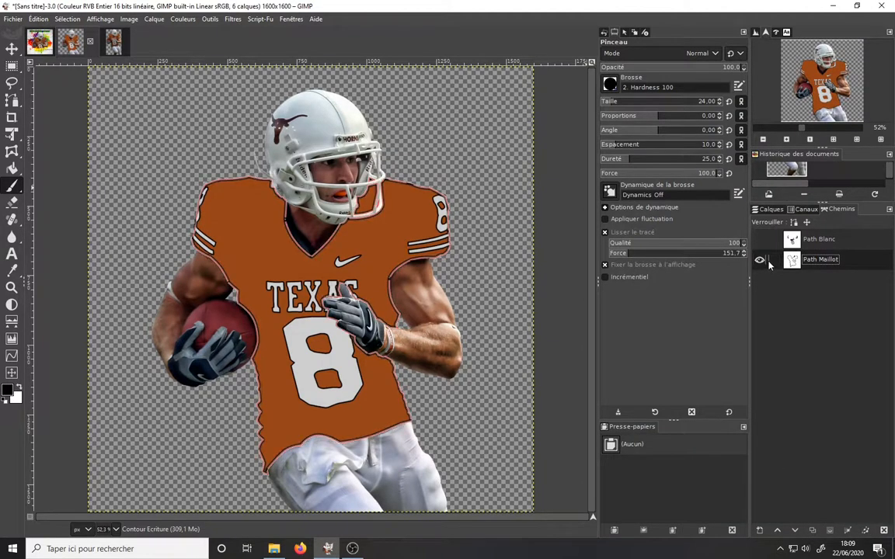
Try stroking Path Maillot with the Paintbrush at size 22 and hide the path to check the outline.
left_click(865, 531)
left_click(809, 524)
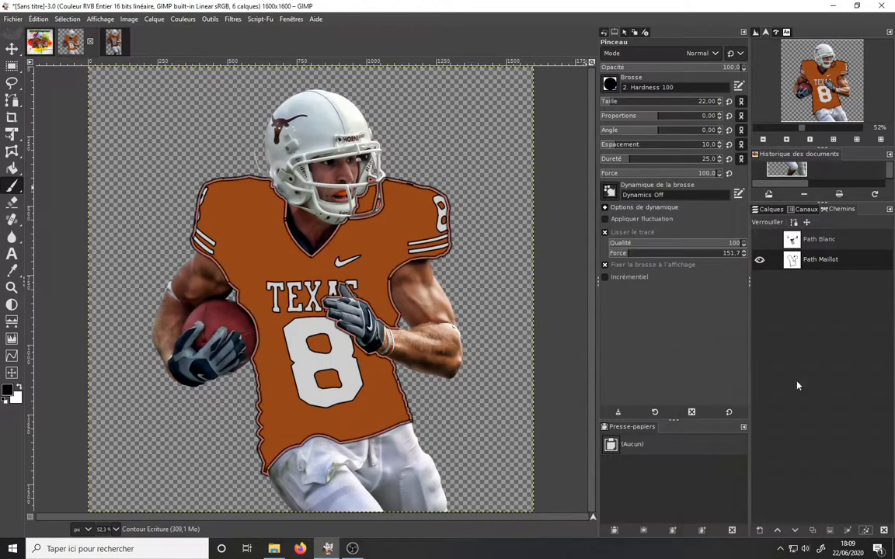
left_click(759, 260)
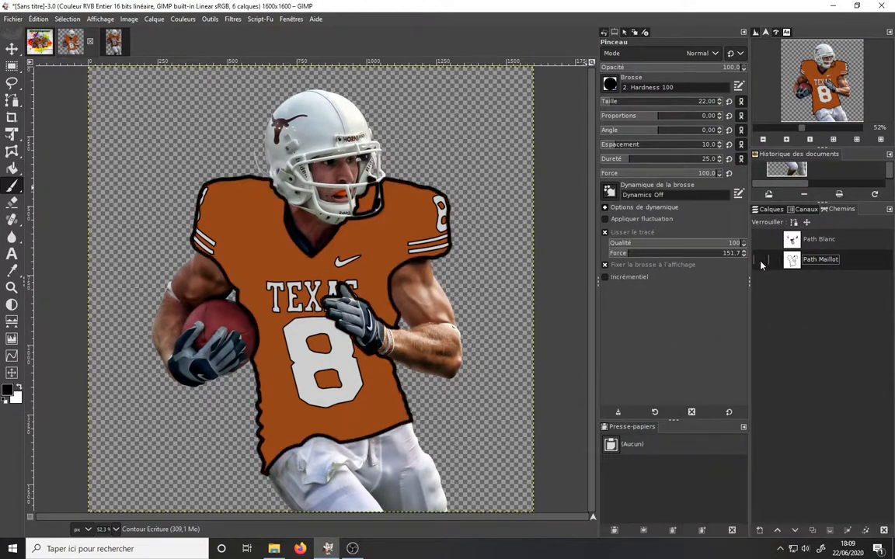
Try stroking Path Maillot at size 22 on the Ecriture Blanche layer and hide the path to check the result.
left_click(770, 209)
left_click(835, 285)
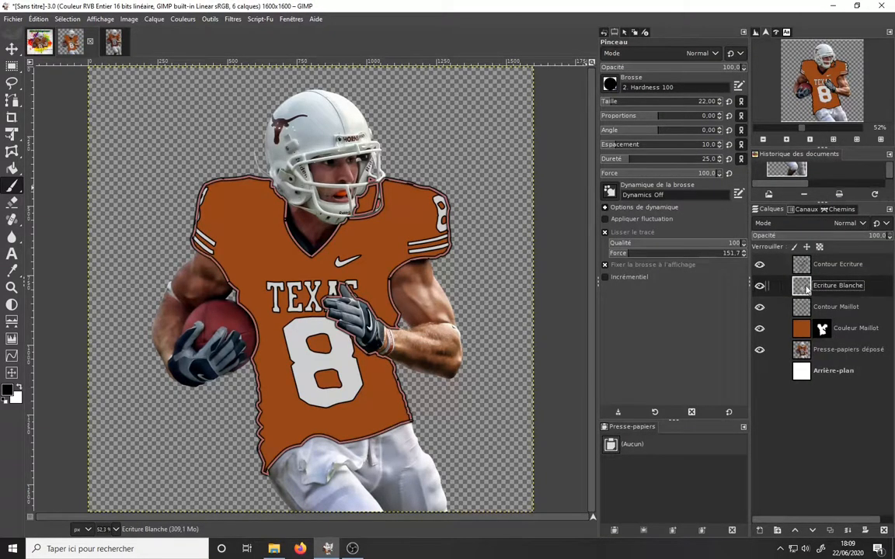
left_click(842, 209)
left_click(865, 530)
left_click(824, 524)
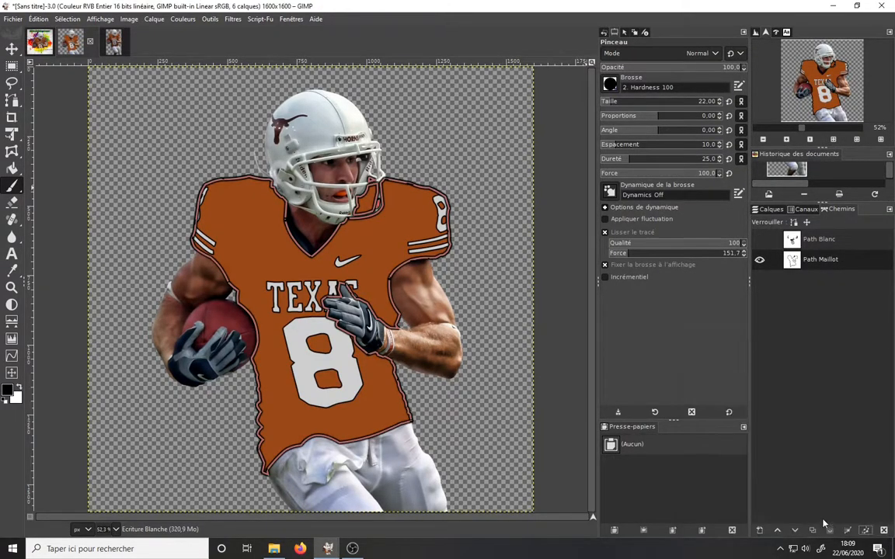
left_click(760, 262)
left_click(770, 209)
left_click(760, 285)
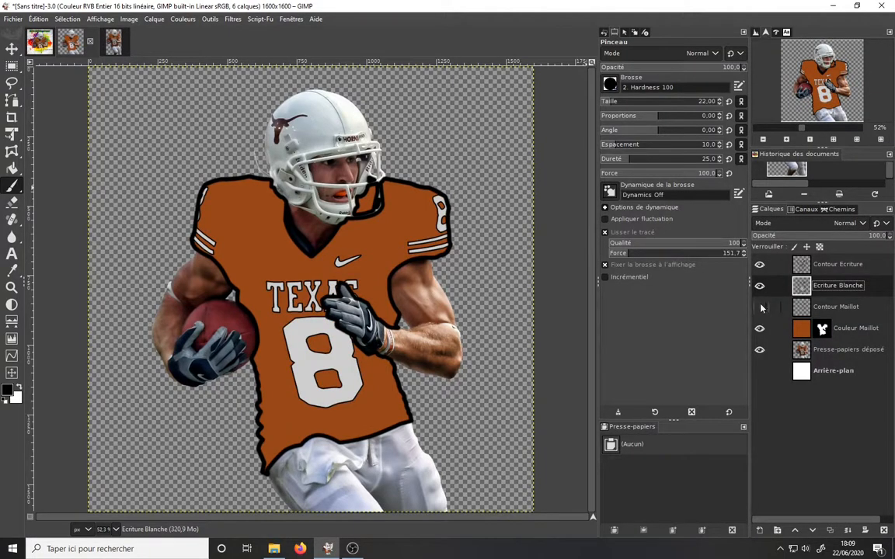
Select the Contour Maillot layer and try stroking Path Maillot on it with the Paintbrush at size 21.
left_click(777, 307)
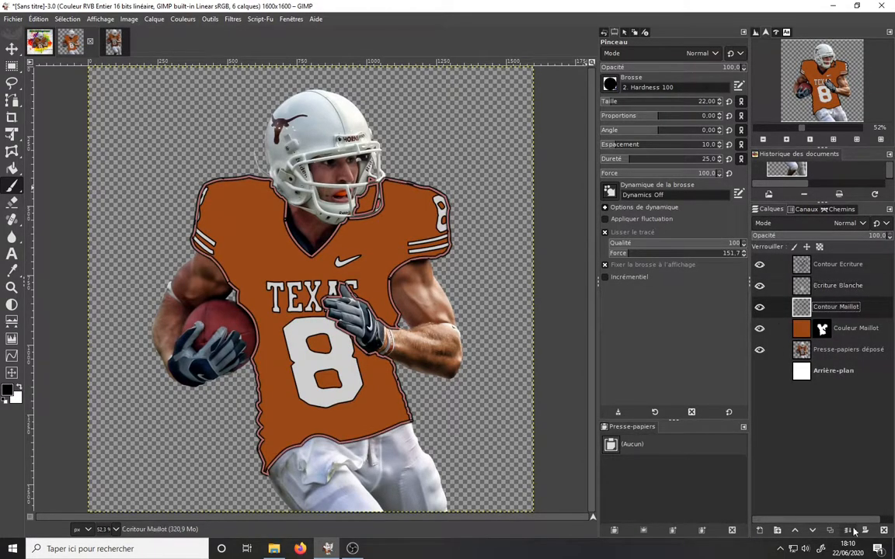
left_click(842, 209)
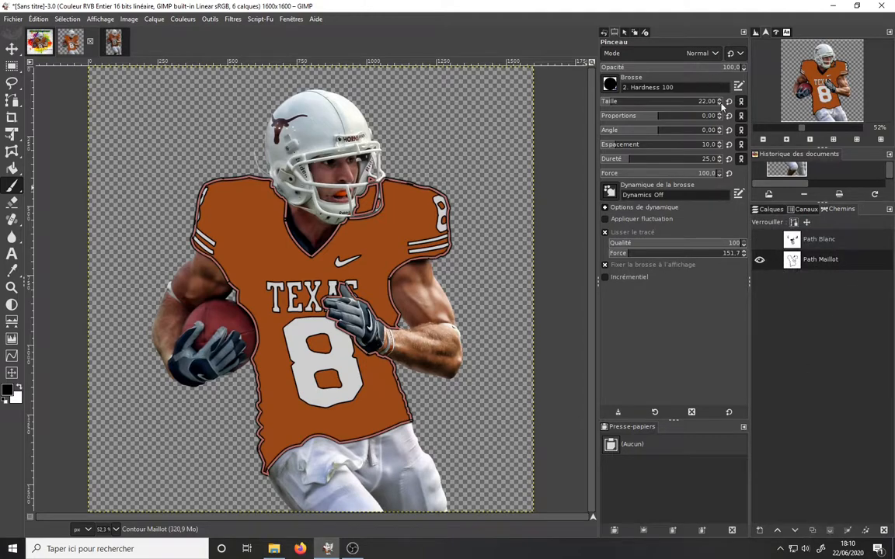
left_click(865, 530)
left_click(815, 524)
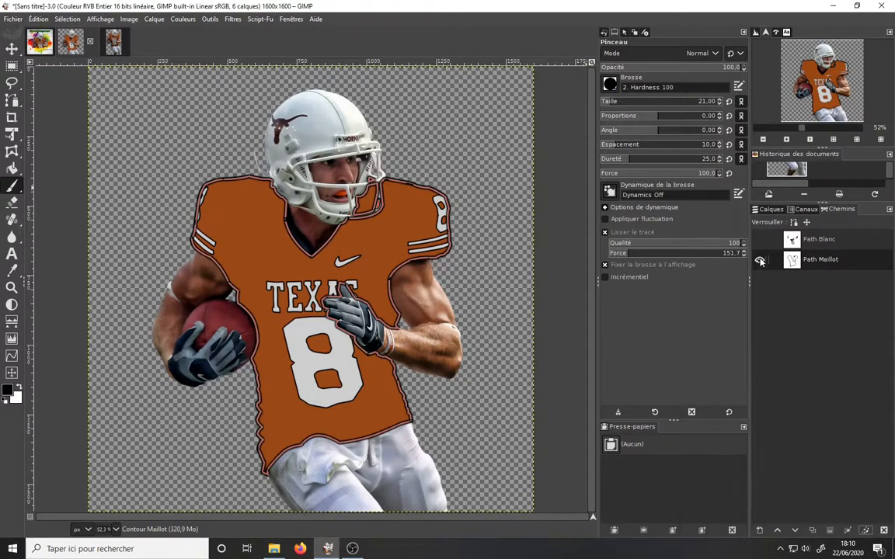
left_click(772, 210)
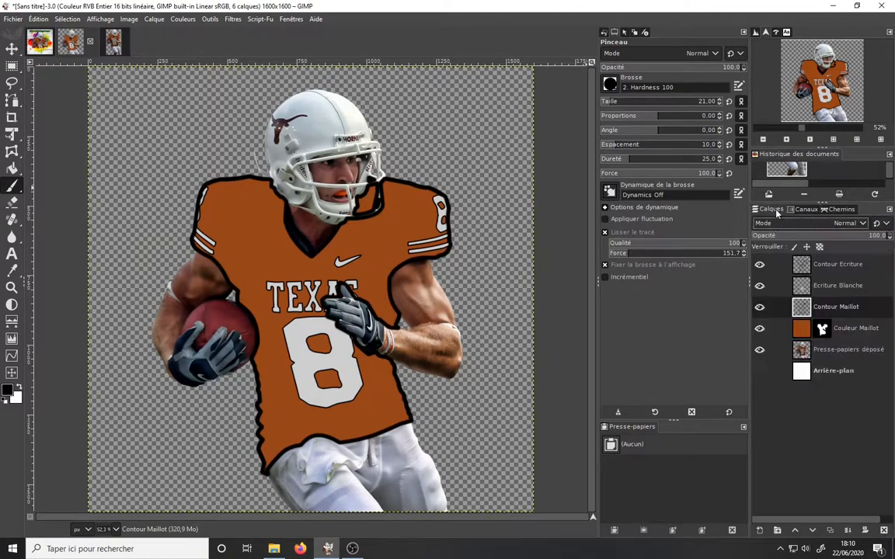
Toggle the Ecriture Blanche, Contour Ecriture and Contour Maillot layers to check what each one contains.
left_click(760, 287)
left_click(761, 286)
left_click(760, 265)
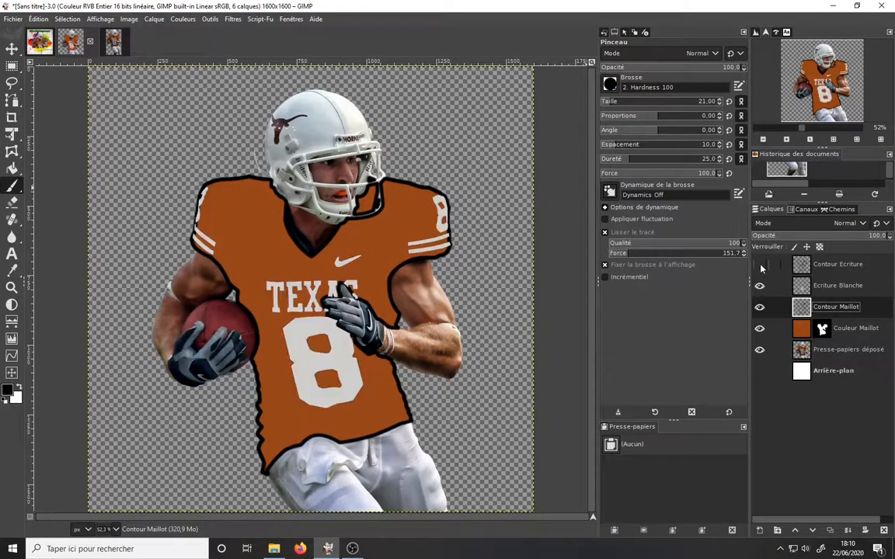
left_click(760, 265)
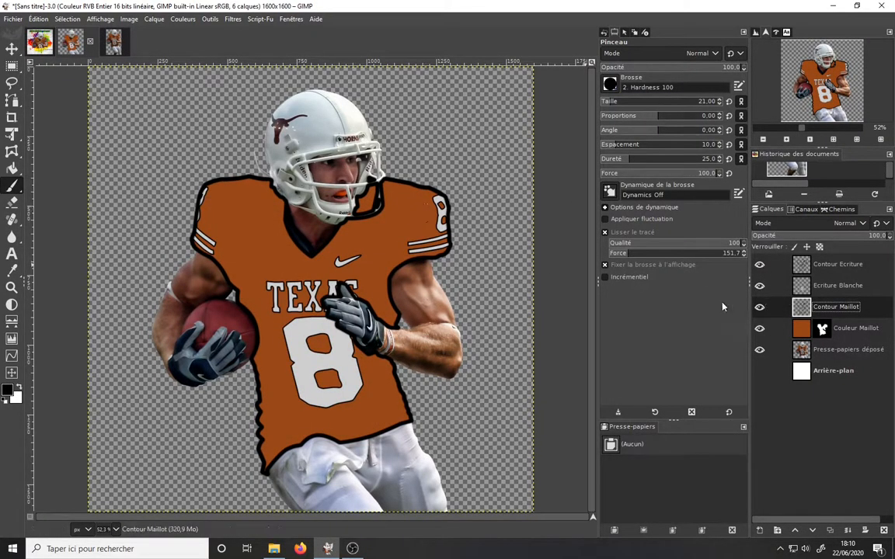
left_click(761, 308)
Undo the jersey outline and stroke Path Maillot on the Contour Maillot layer with the black Paintbrush at size 18.
left_click(842, 209)
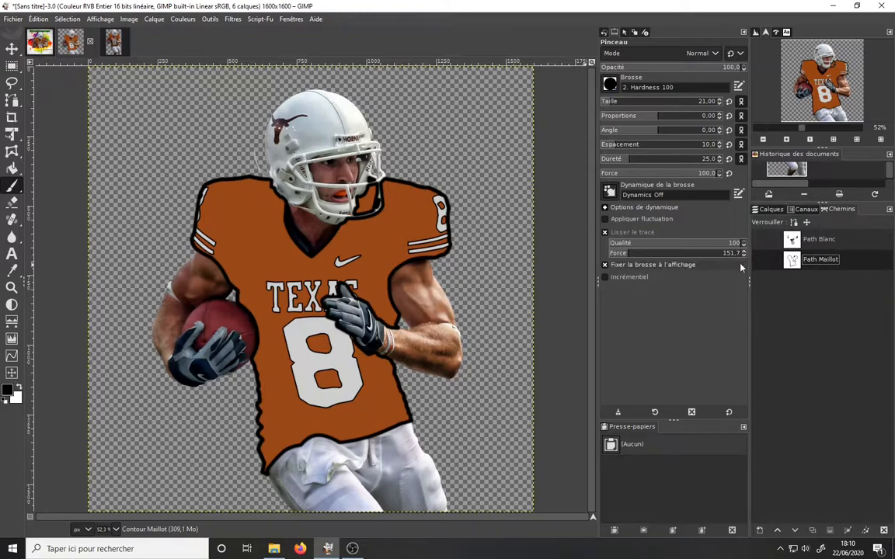
left_click(760, 260)
key("ctrl+l")
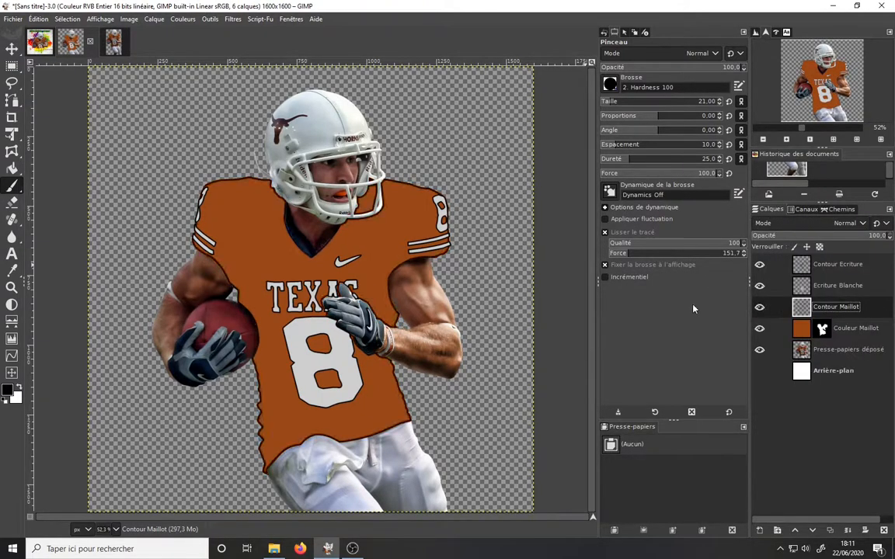
left_click(720, 104)
left_click(842, 209)
left_click(865, 530)
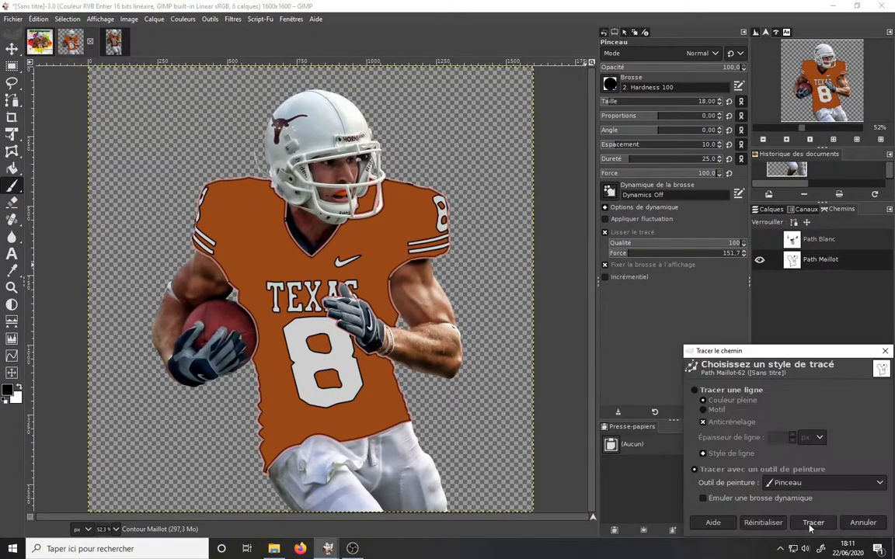
left_click(812, 524)
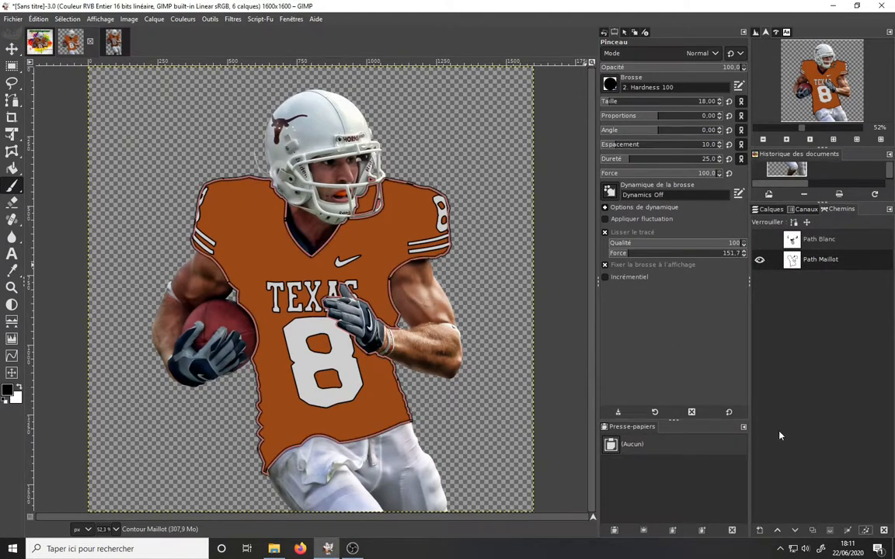
left_click(772, 211)
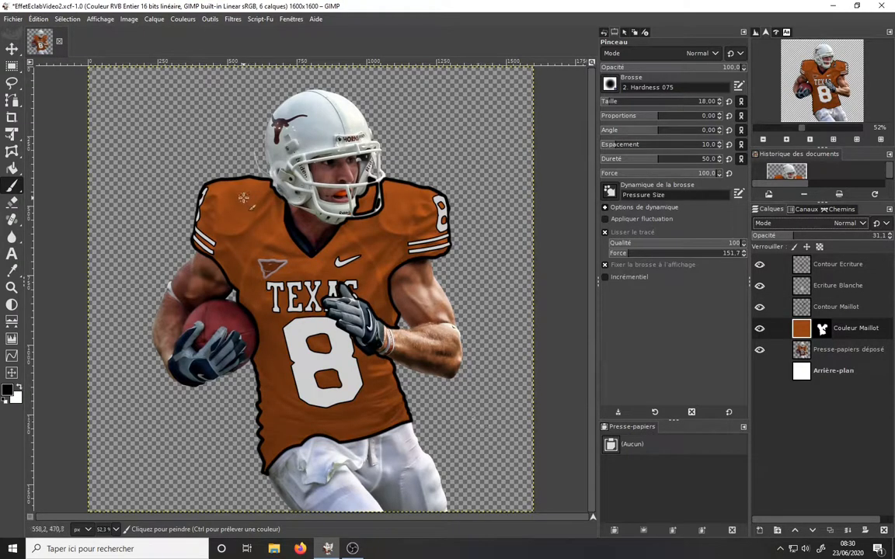
Trace curved paths with the Paths tool along the fabric folds from the ball-side shoulder to beside the collar.
left_click(11, 100)
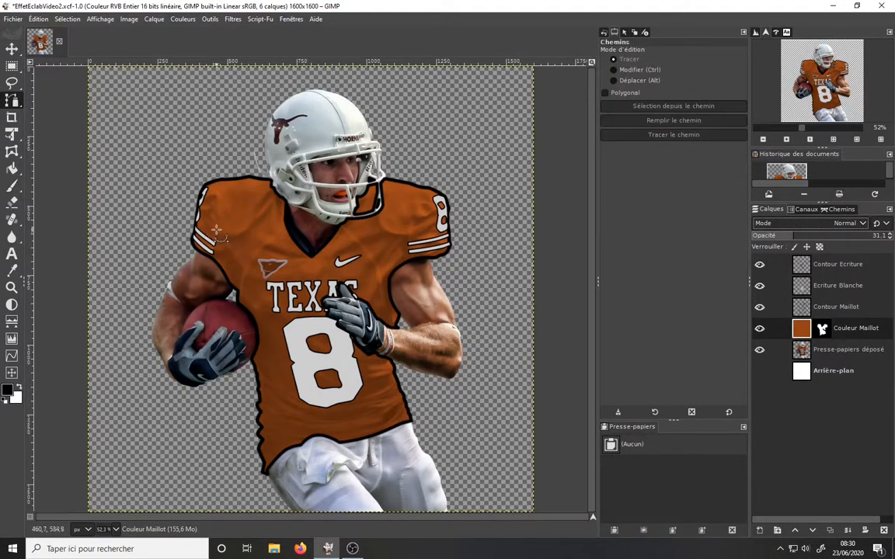
left_click(216, 230)
left_click(253, 204)
left_click_drag(234, 215, 241, 231)
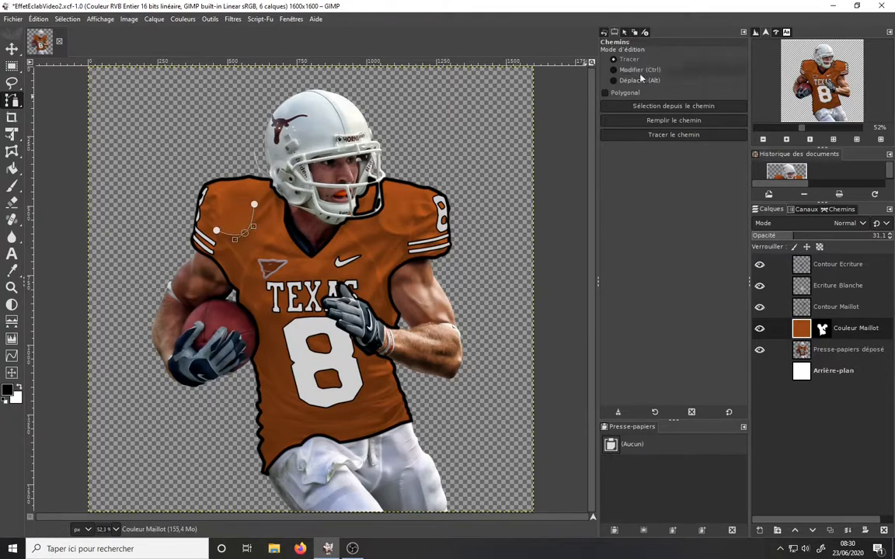
key("1")
left_click_drag(237, 97, 241, 120)
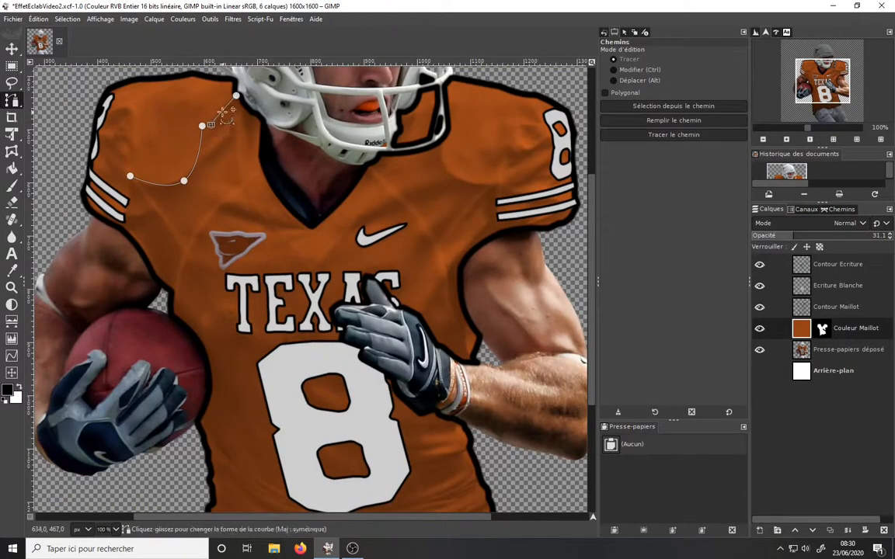
left_click(242, 180)
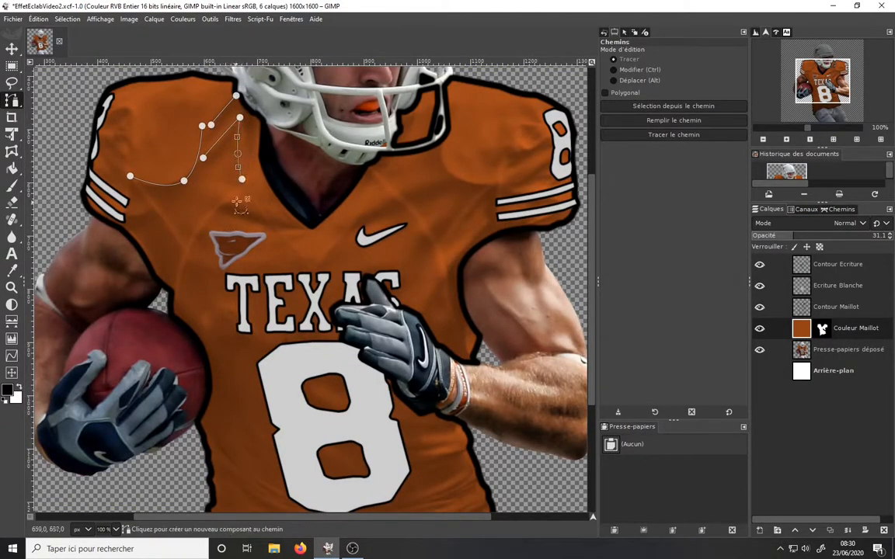
Add fold paths above the triangular chest patch, beside the ball-side sleeve stripes, and next to that sleeve's number.
left_click(217, 207)
left_click(301, 231)
left_click_drag(258, 219, 258, 223, "ctrl")
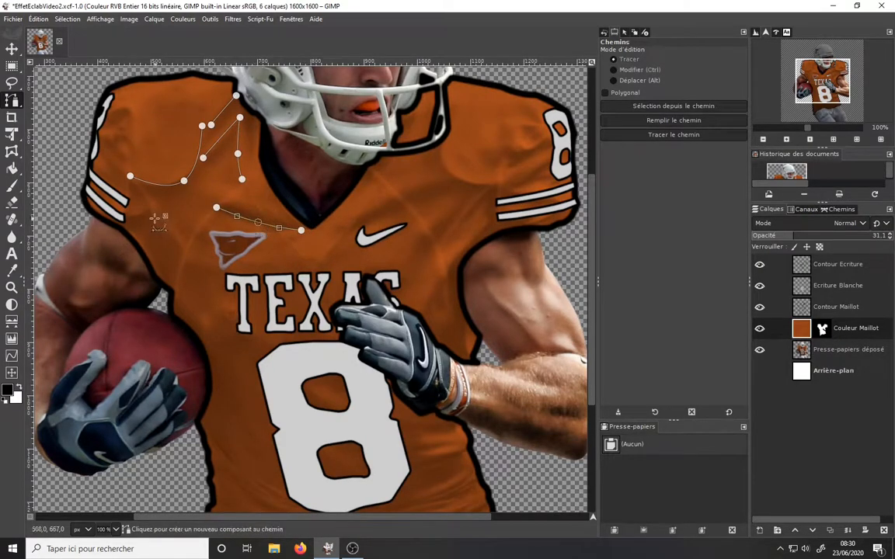
left_click(127, 217)
left_click(153, 210)
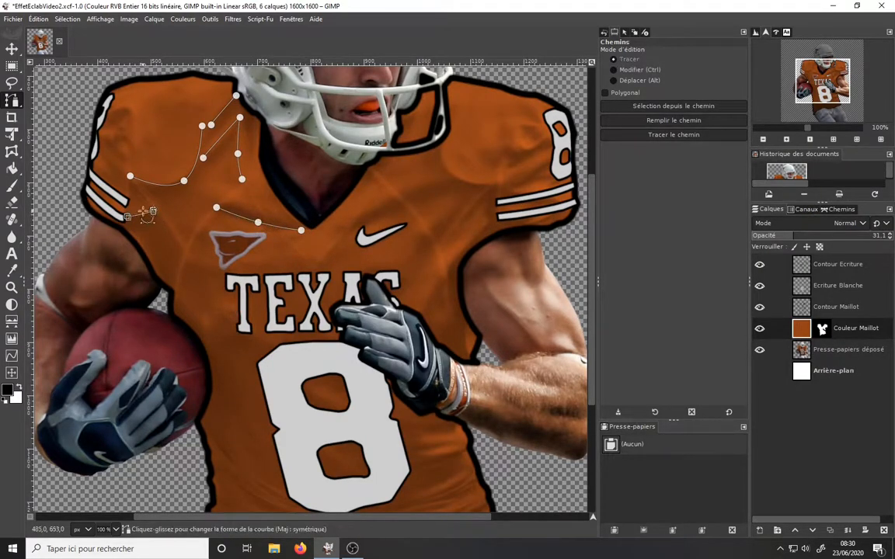
left_click_drag(121, 111, 130, 119, "ctrl")
left_click(121, 127)
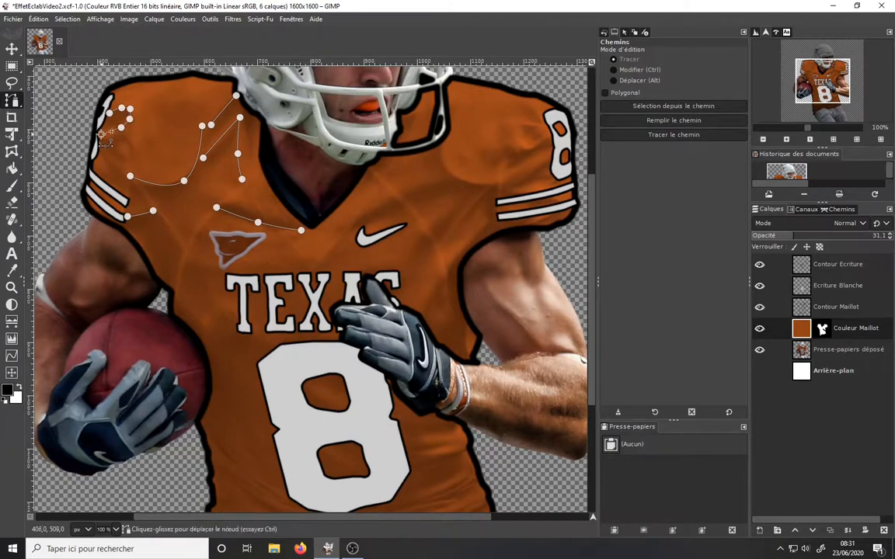
Trace curved fold paths across the opposite shoulder and from above the Nike swoosh toward that sleeve.
left_click(497, 186)
left_click_drag(470, 166, 457, 178, "ctrl")
left_click(360, 224)
left_click(450, 189)
left_click_drag(412, 202, 416, 193, "ctrl")
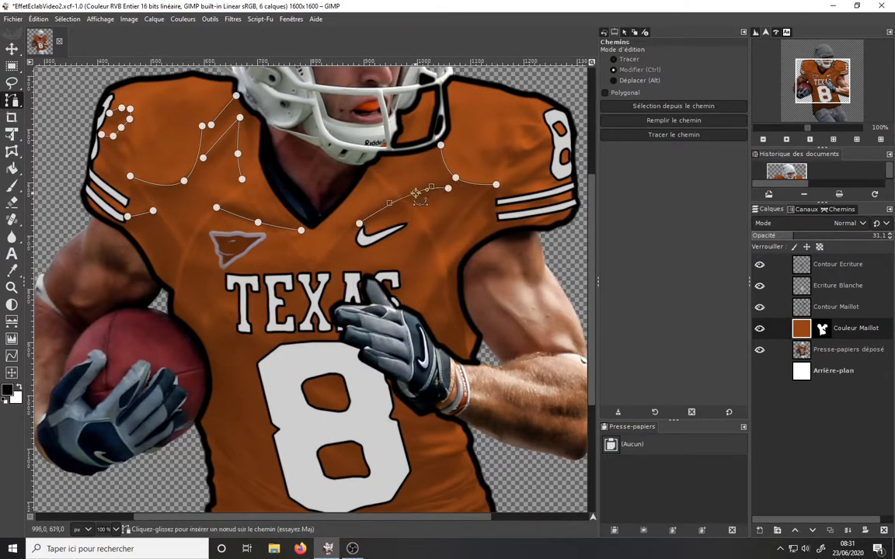
Add short fold paths around the small 8 on the sleeve opposite the ball.
left_click(509, 149)
left_click(549, 138)
left_click_drag(529, 144, 530, 152, "ctrl")
left_click(530, 105)
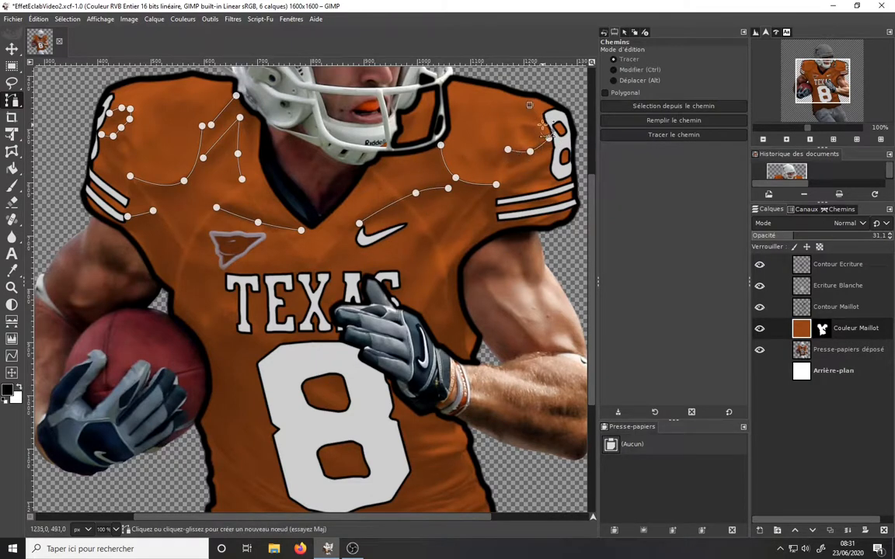
left_click(513, 123)
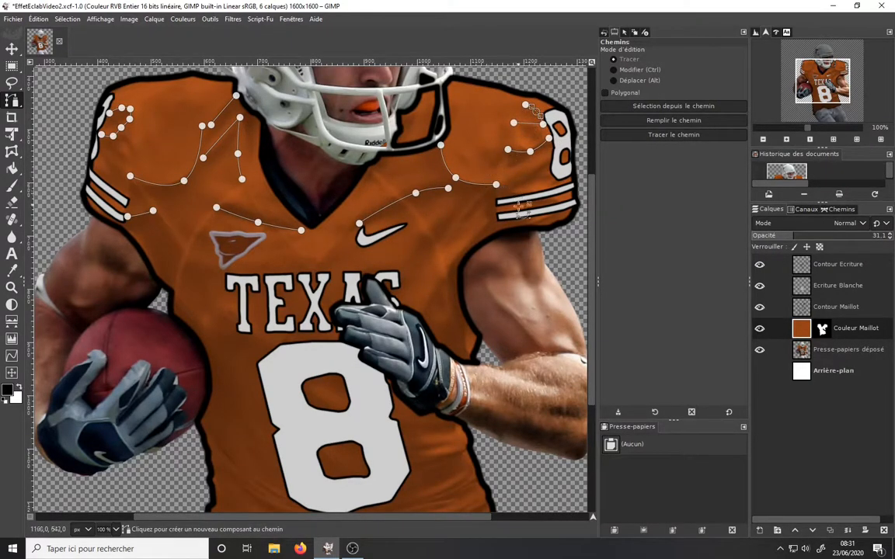
left_click(549, 162)
left_click(515, 186)
left_click(531, 175)
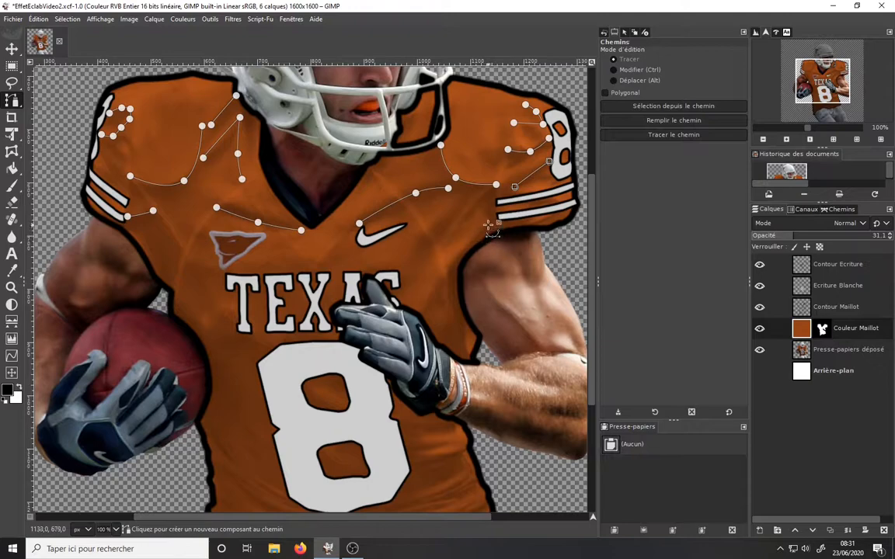
Trace a curved path from the armpit toward the raised glove and another from the ball-side waist to the large 8's base.
left_click(489, 224)
left_click(423, 309)
left_click_drag(455, 269, 447, 269, "ctrl")
left_click_drag(592, 269, 595, 360)
left_click(214, 289)
left_click(298, 336)
left_click_drag(261, 315, 259, 325, "ctrl")
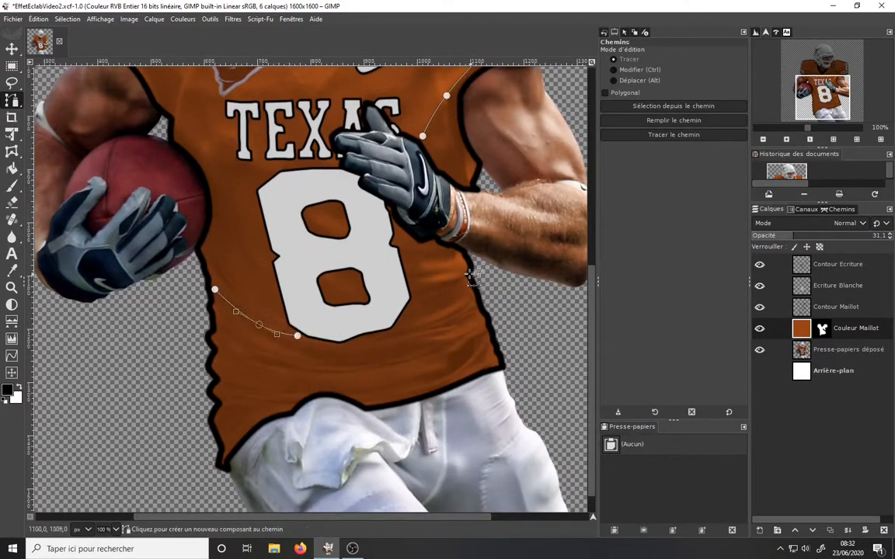
Add two short curved fold paths beside the large 8 below the raised glove and one inside its upper opening.
left_click(468, 277)
left_click(415, 285)
left_click_drag(441, 281, 442, 288, "ctrl")
left_click(455, 255)
left_click(413, 253)
left_click_drag(435, 255, 436, 259, "ctrl")
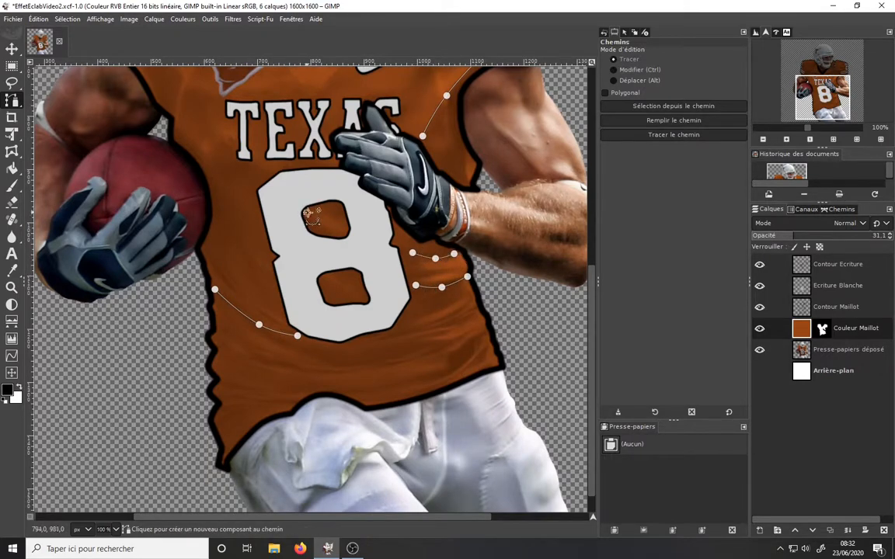
left_click(308, 212)
left_click(345, 231)
left_click_drag(326, 222, 325, 226, "ctrl")
Trace three long curved fold paths from the jersey's side opposite the ball toward its middle, below the large 8.
left_click(473, 297)
left_click(365, 340)
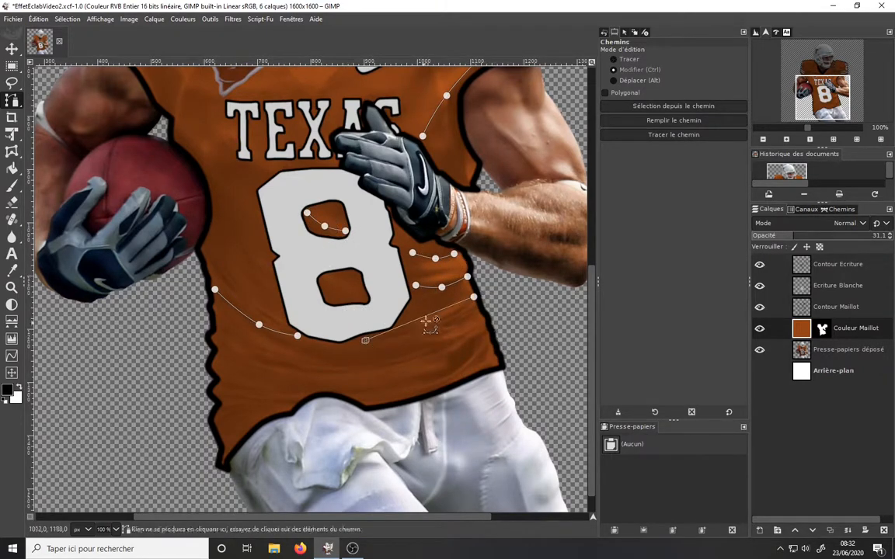
left_click_drag(431, 314, 447, 378, "ctrl")
left_click(485, 327)
left_click(373, 368)
left_click(490, 342)
left_click(365, 401)
Add curved fold paths along the jersey's lower hem on the ball side.
left_click(296, 402)
left_click(214, 391)
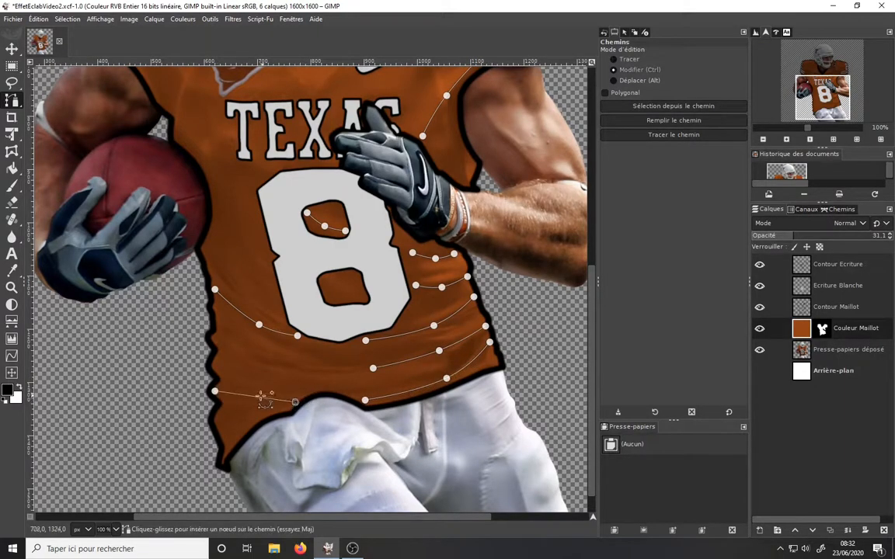
left_click(215, 420)
left_click_drag(261, 397, 259, 350, "ctrl")
left_click(249, 405)
left_click(221, 382)
left_click(300, 392)
Trace more curved fold paths from the ball-side edge across the belly, plus a short one beneath the large 8.
left_click(219, 353)
left_click(276, 373)
left_click(350, 372)
left_click(214, 338)
left_click(219, 327)
left_click(319, 366)
left_click(339, 366)
left_click(394, 358)
left_click_drag(368, 361, 367, 365, "ctrl")
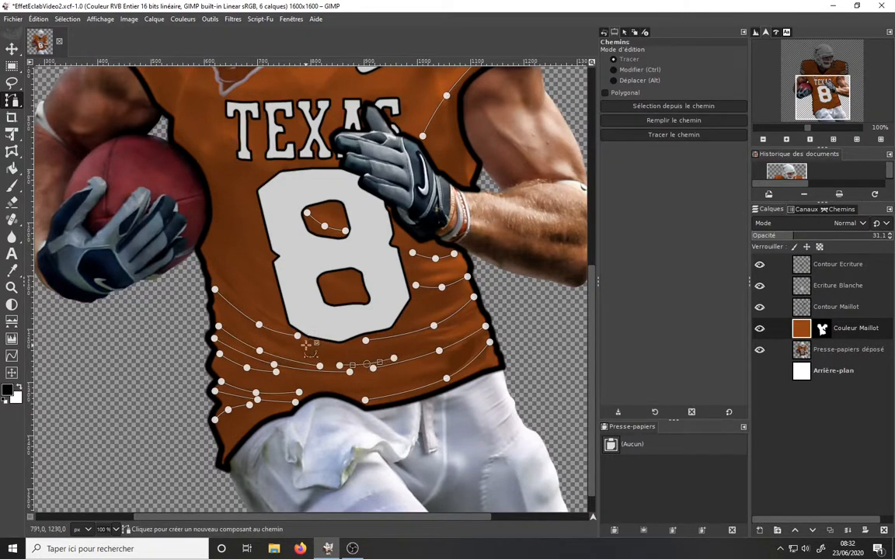
Trace two more curved fold paths on the ball side of the large 8, a short one and a longer one from the jersey's edge.
left_click(261, 336)
left_click(316, 358)
left_click_drag(290, 348, 289, 351, "ctrl")
left_click(205, 251)
left_click(284, 325)
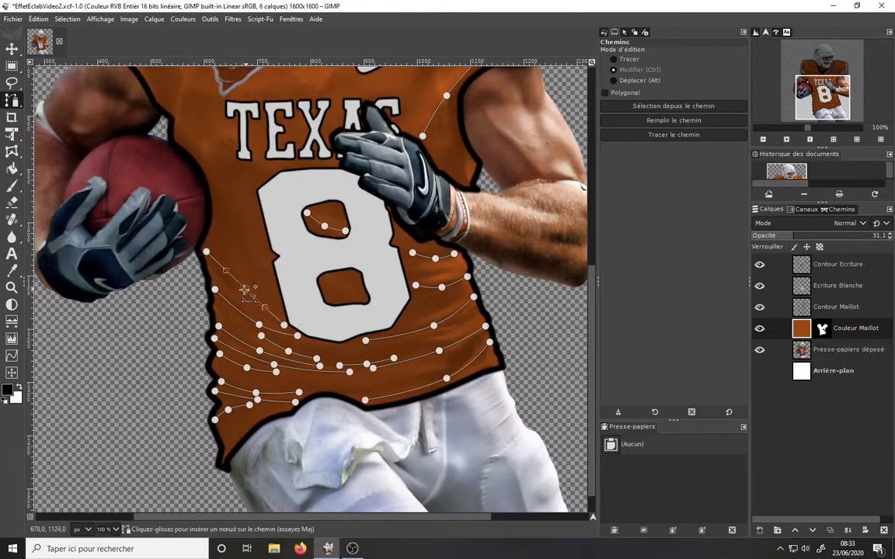
left_click_drag(244, 291, 237, 296, "ctrl")
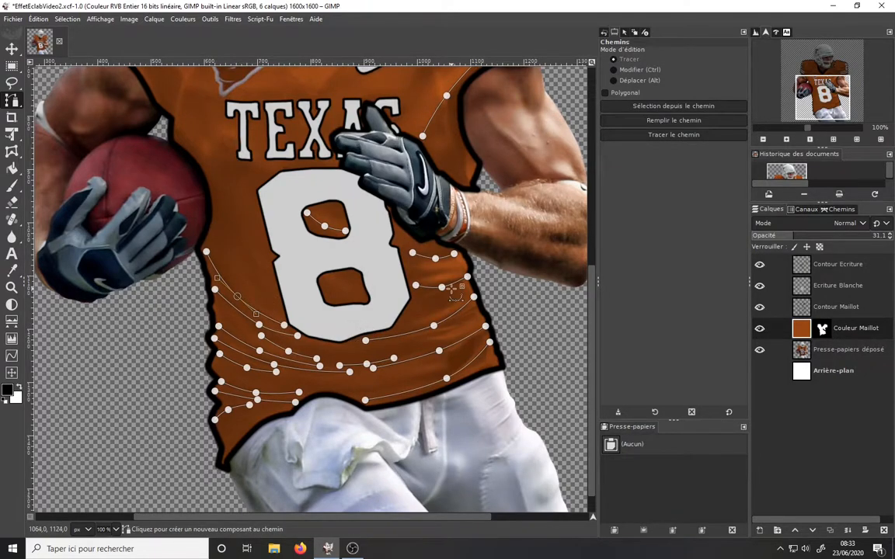
Rename the fold path as Path PliureMaillot and export it to an SVG file of the same name.
left_click(841, 209)
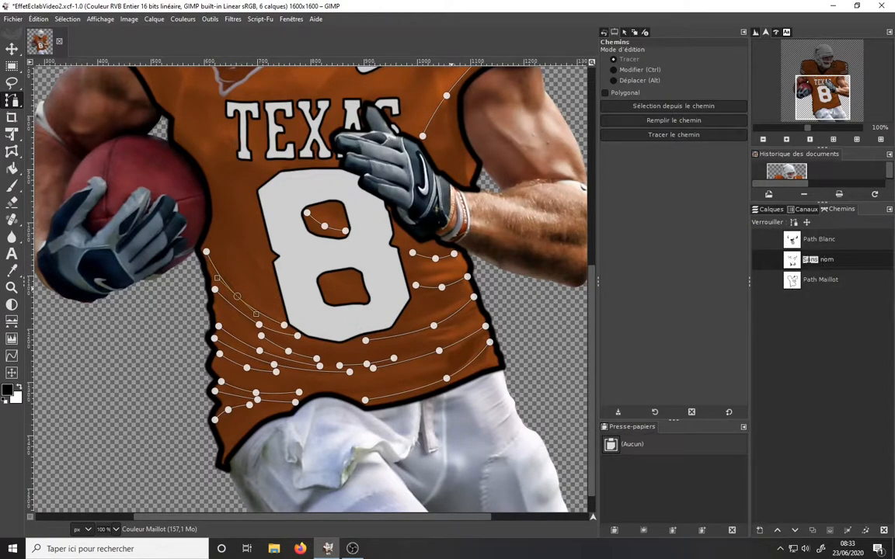
right_click(818, 265)
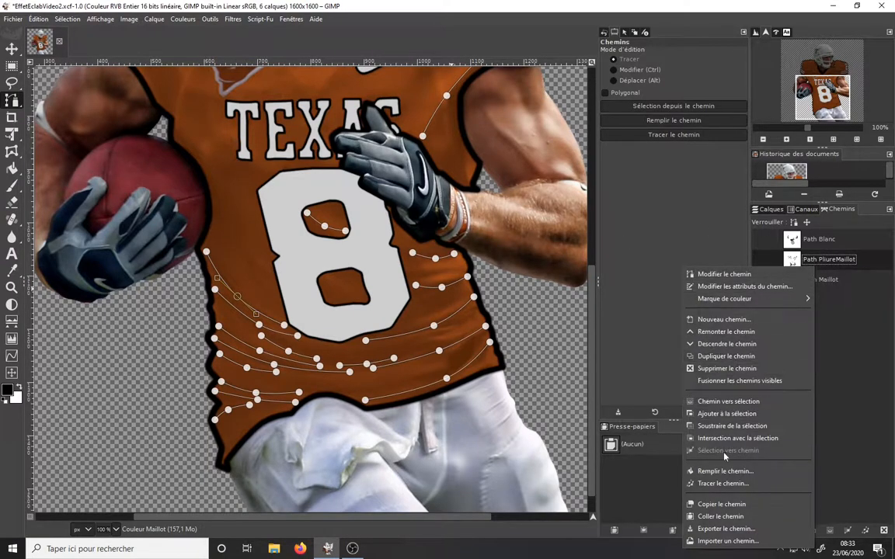
left_click(719, 530)
type("Pat")
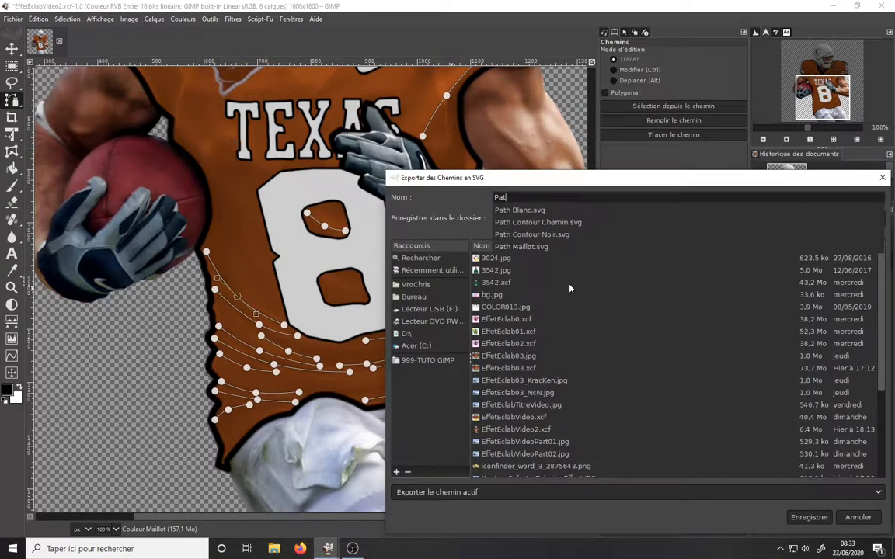
type("h PliureMaillot.sv")
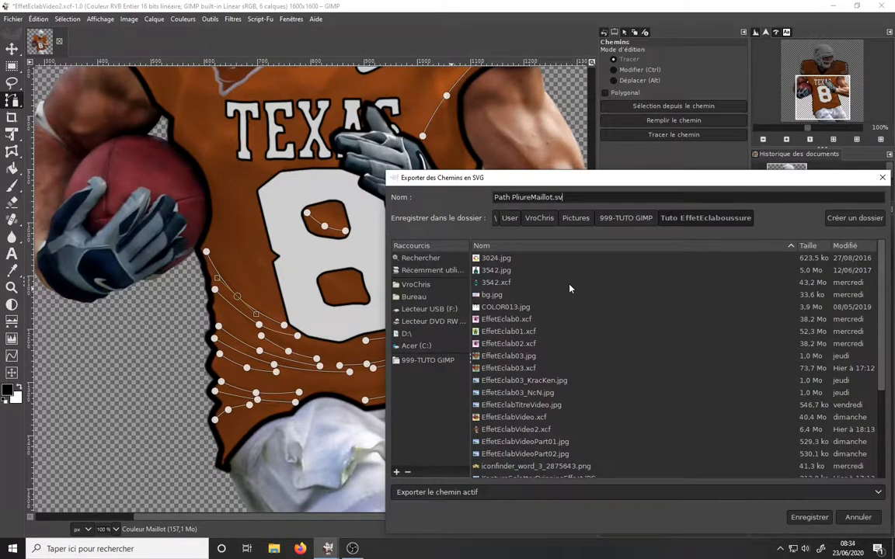
key("Return")
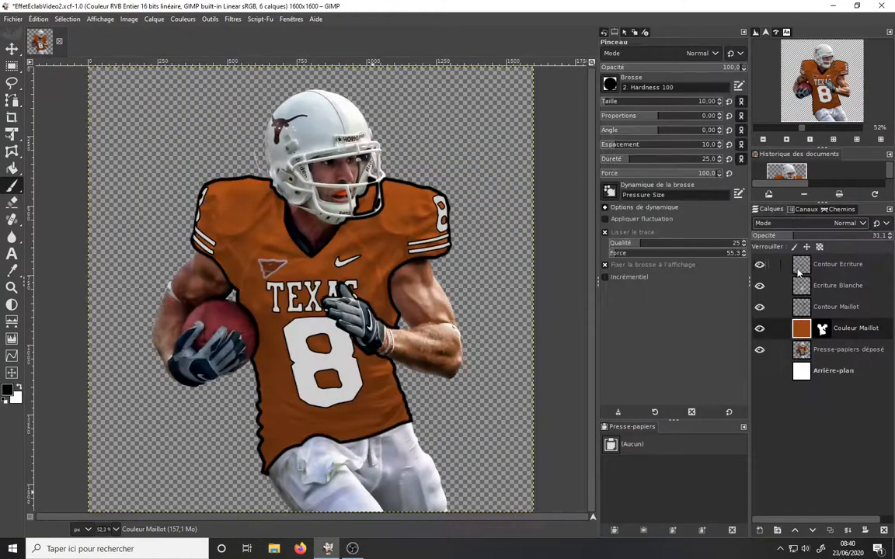
Create a transparent layer named Pliure Maillot above Contour Ecriture.
left_click(798, 268)
left_click(760, 530)
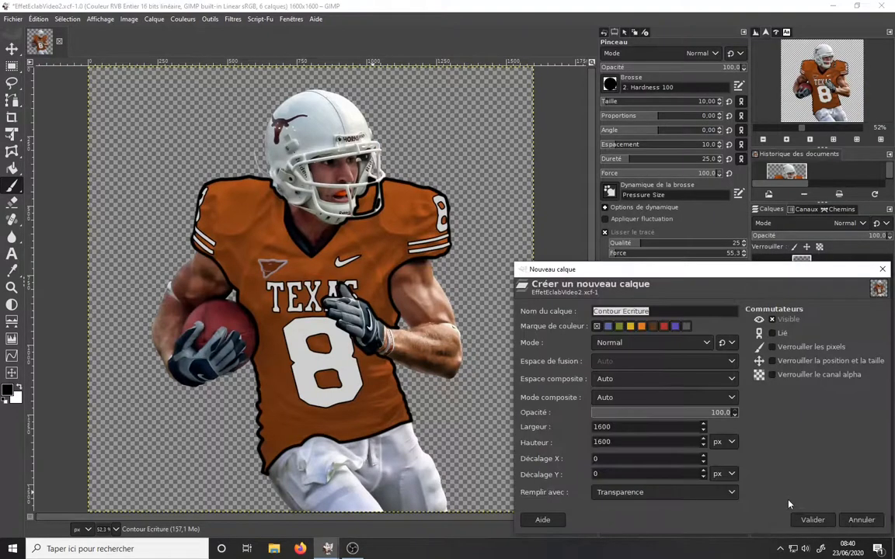
type("P")
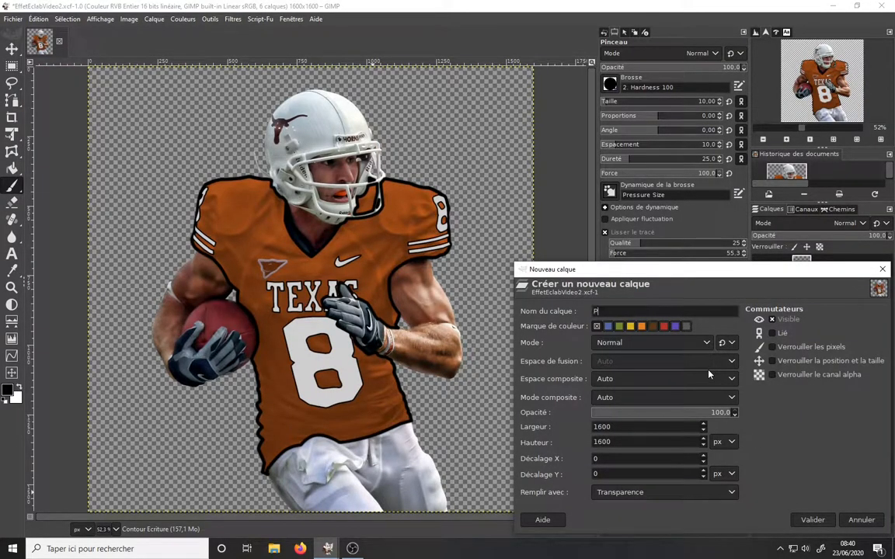
type("liure Maillot")
key("Return")
Stroke Path PliureMaillot in black on the Pliure Maillot layer and leave the path hidden.
left_click(842, 209)
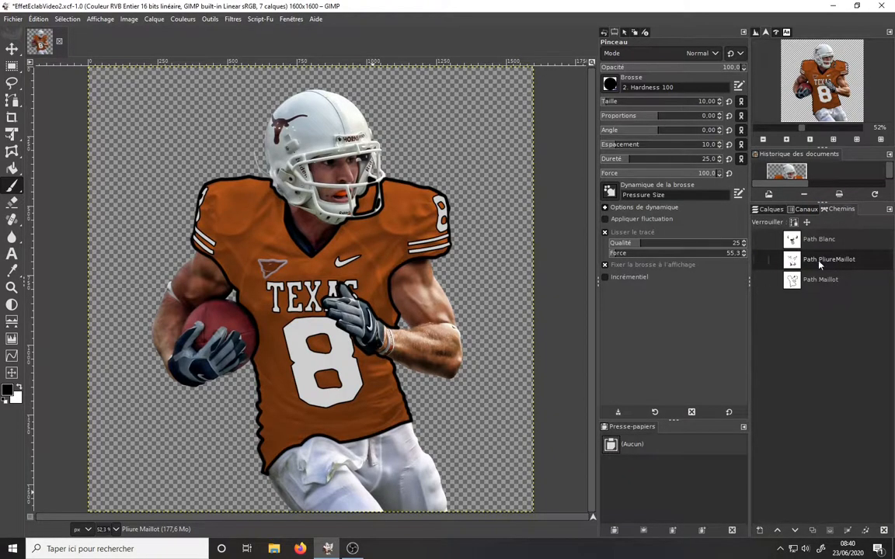
left_click(759, 260)
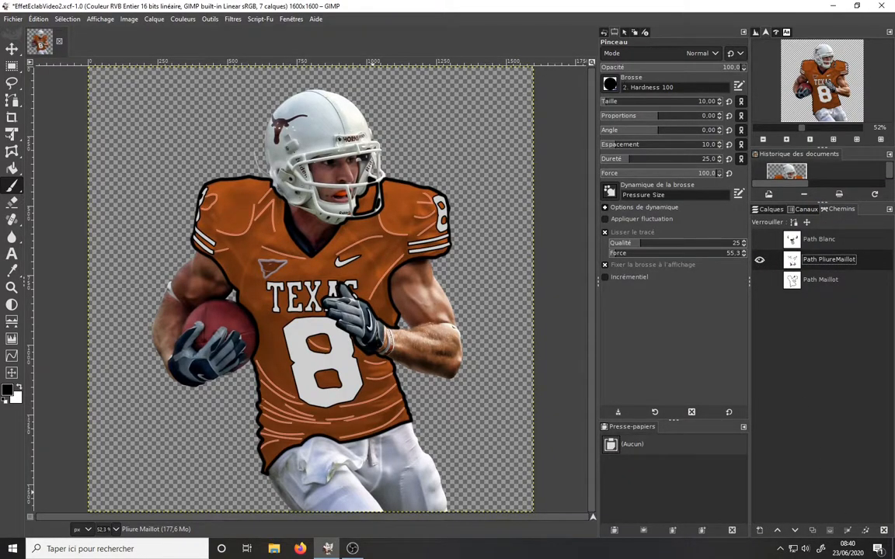
left_click(867, 533)
left_click(827, 526)
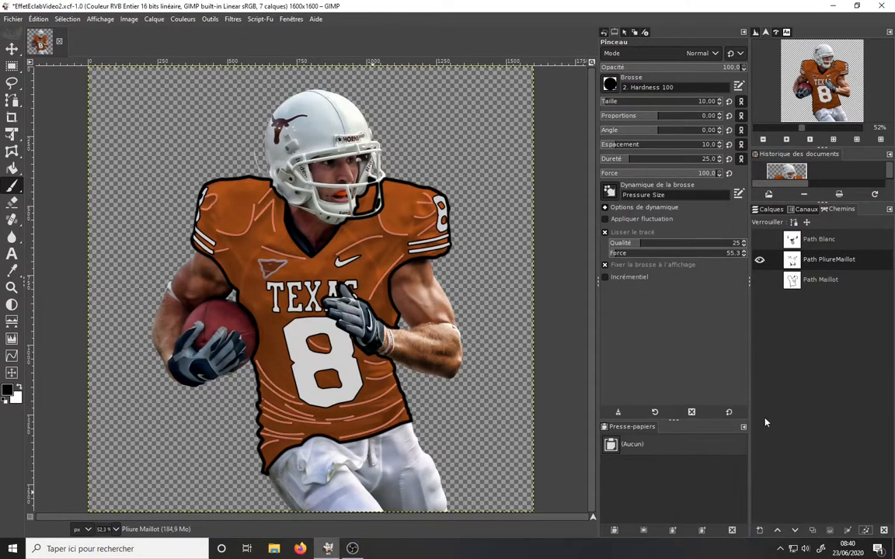
left_click(759, 260)
key("ctrl+l")
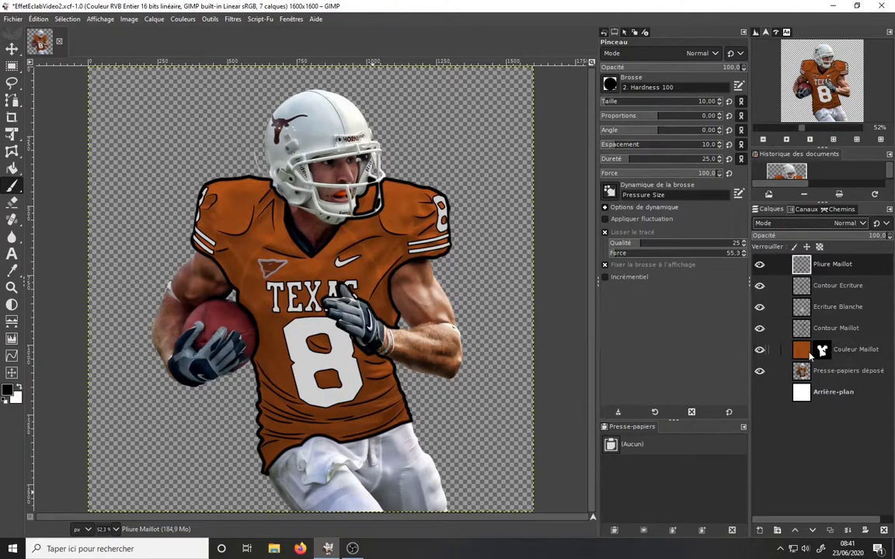
Create a layer group named Grpe Model at the head of the layer stack.
left_click(777, 530)
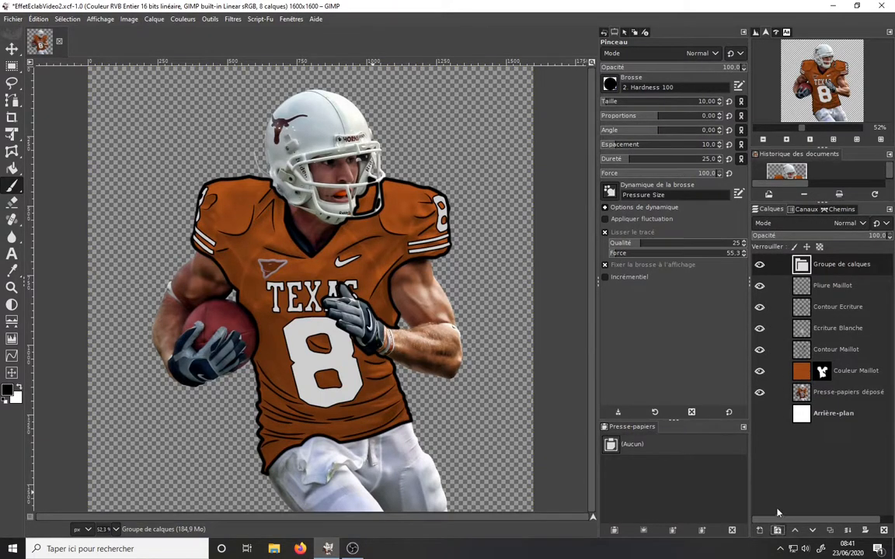
key("ctrl+a")
type("G")
key("Return")
Move all layers from Pliure Maillot down to Presse-papiers déposé into the Grpe Model group, keeping their order and leaving Arrière-plan outside.
left_click_drag(803, 289, 803, 268)
left_click_drag(804, 310, 811, 291)
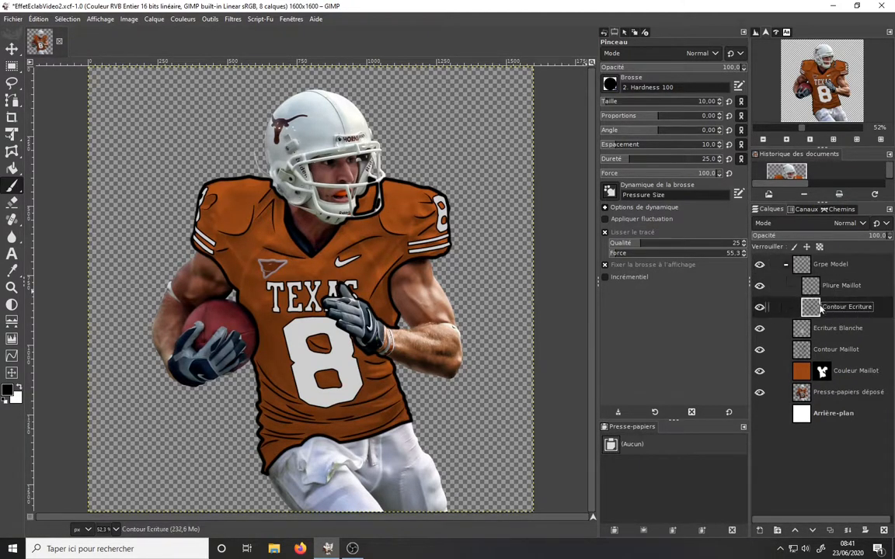
left_click_drag(801, 329, 811, 314)
left_click_drag(801, 349, 811, 335)
left_click_drag(801, 370, 811, 356)
left_click_drag(802, 391, 814, 380)
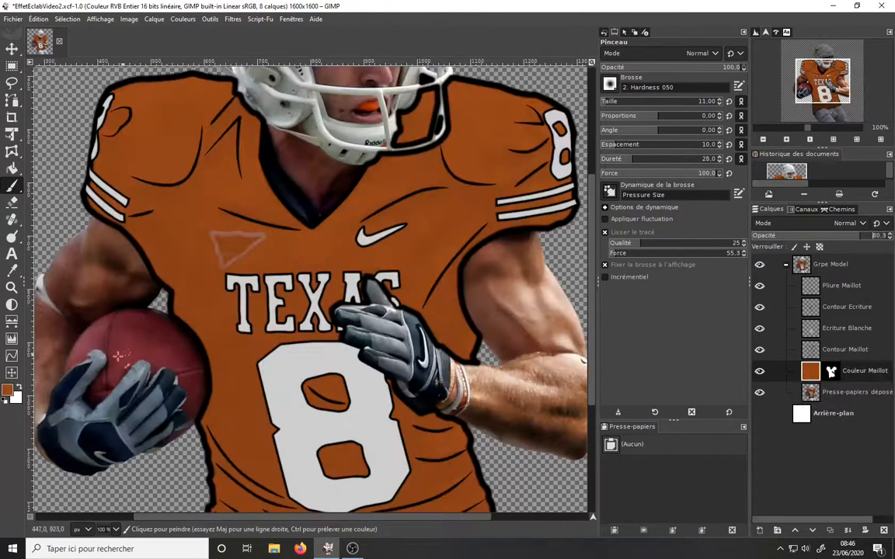
Choose a darker brown from the recent colours as foreground and set the Couleur Maillot layer's opacity to 56.7.
left_click(8, 390)
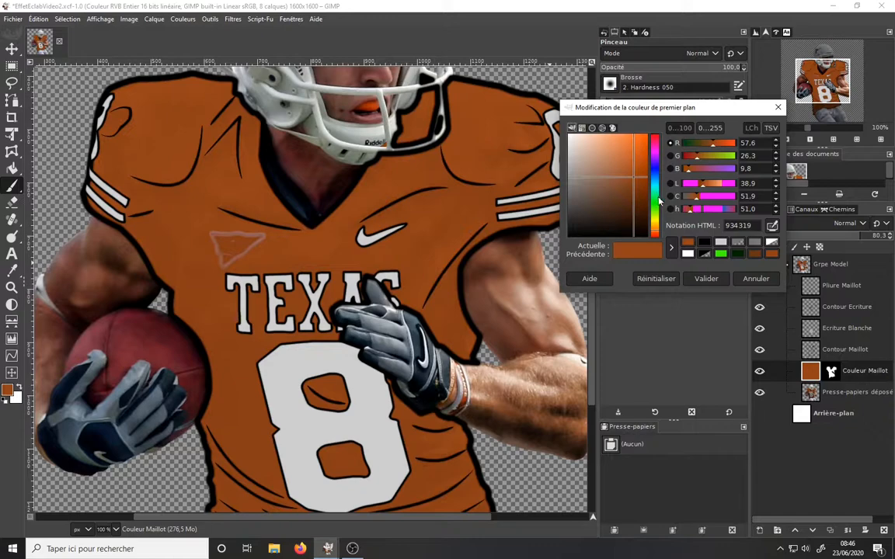
left_click(761, 256)
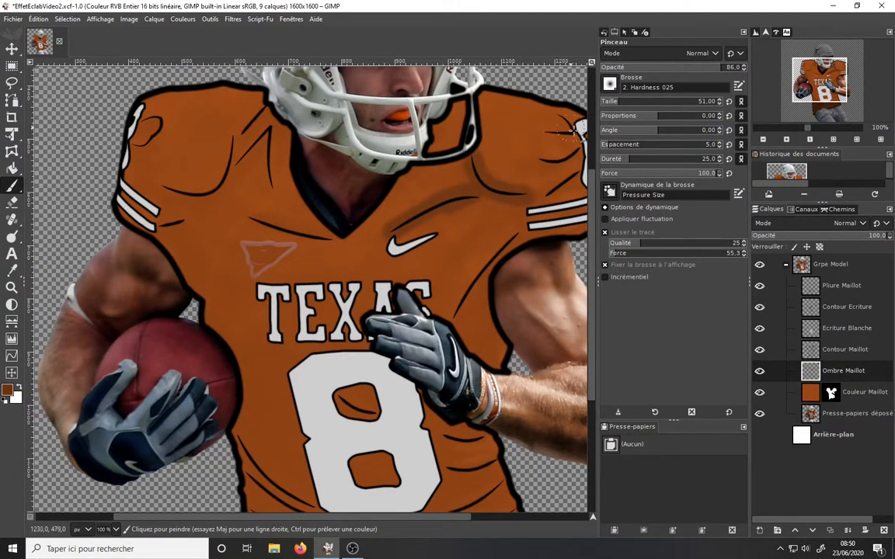
left_click(815, 395)
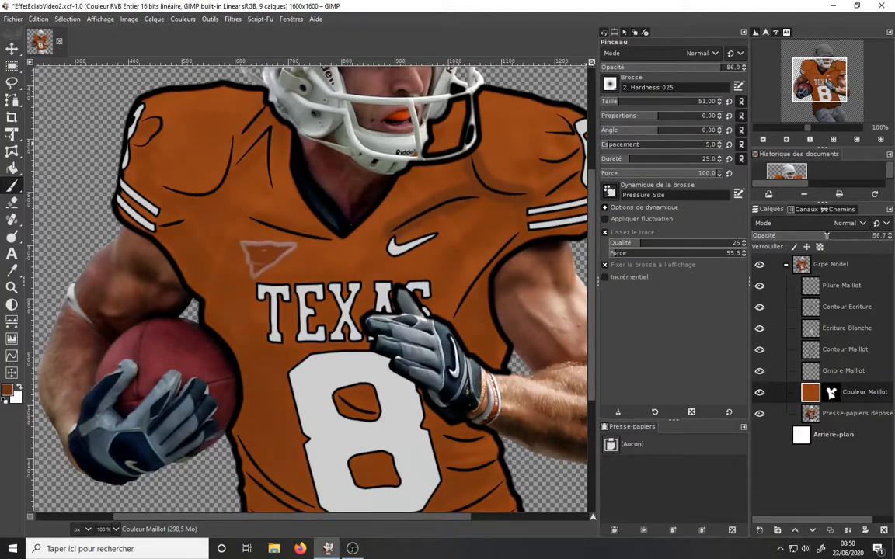
left_click(809, 375)
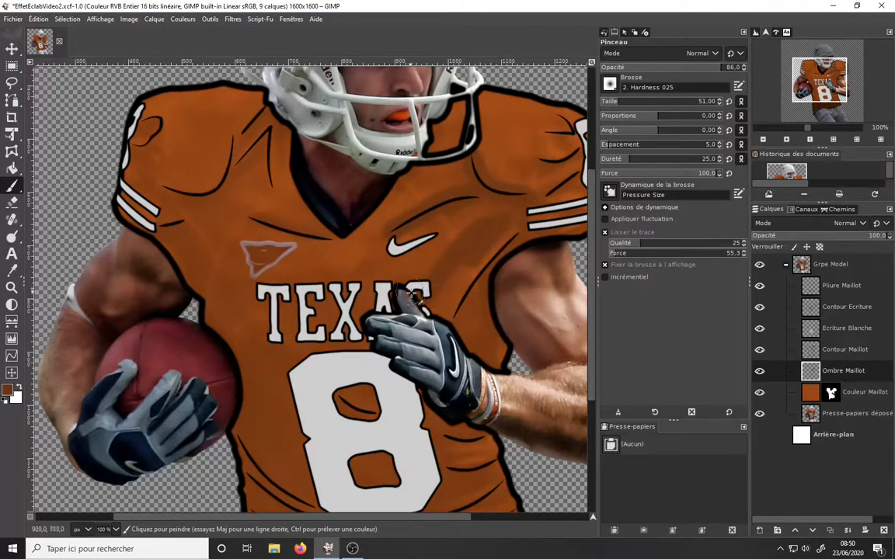
Paint soft brown shadows on the Ombre Maillot layer across the chest and along the folds of the ball-side shoulder.
left_click_drag(439, 311, 387, 288)
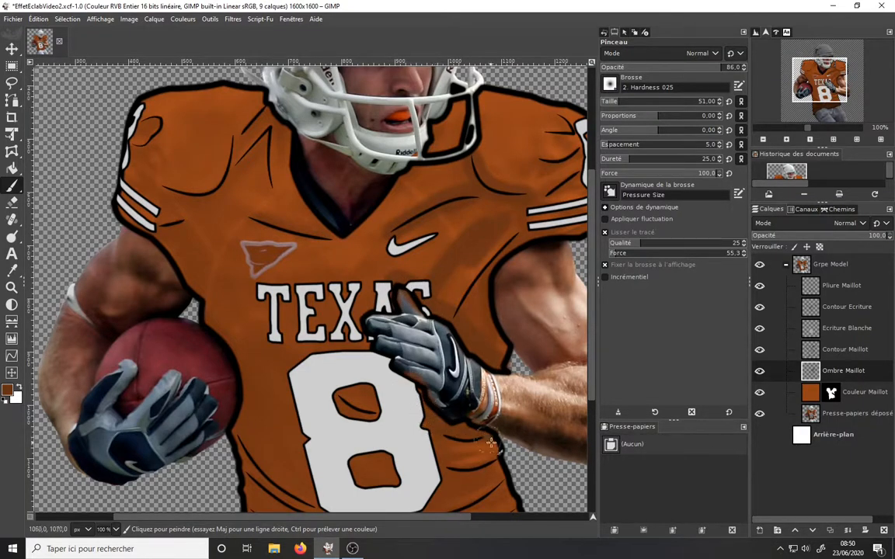
left_click_drag(401, 374, 534, 443)
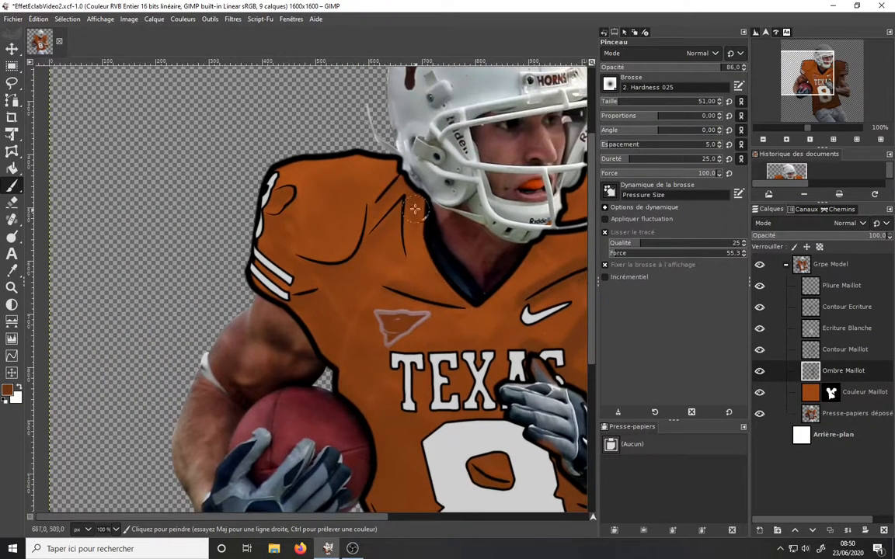
left_click_drag(414, 208, 371, 250)
mouse_move(405, 205)
left_mouse_down()
mouse_move(363, 255)
mouse_move(405, 264)
left_mouse_up()
left_click_drag(315, 275, 366, 252)
mouse_move(301, 260)
left_mouse_down()
mouse_move(365, 236)
mouse_move(370, 204)
left_mouse_up()
left_click_drag(269, 233, 294, 259)
left_click_drag(287, 194, 280, 208)
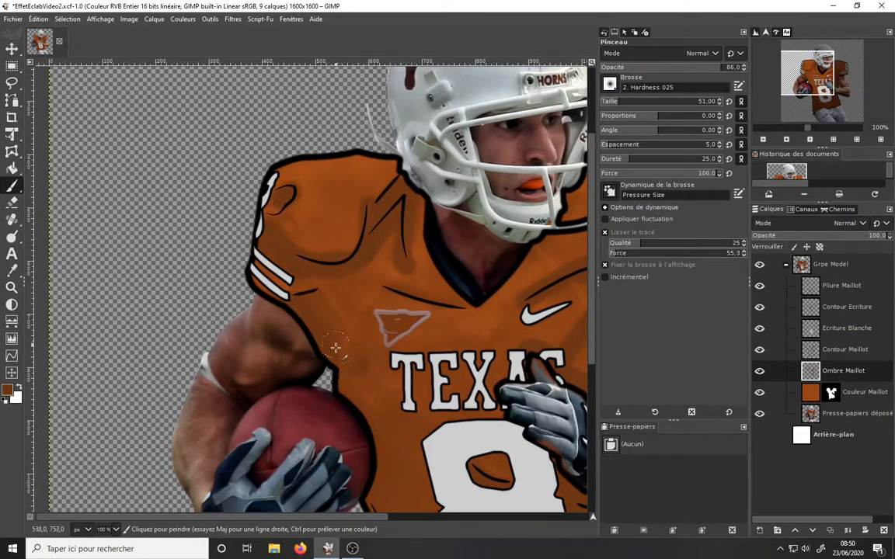
Turn Path Maillot into a selection to confine the shading on the Ombre Maillot layer to the jersey.
scroll(314, 342, "down", 4)
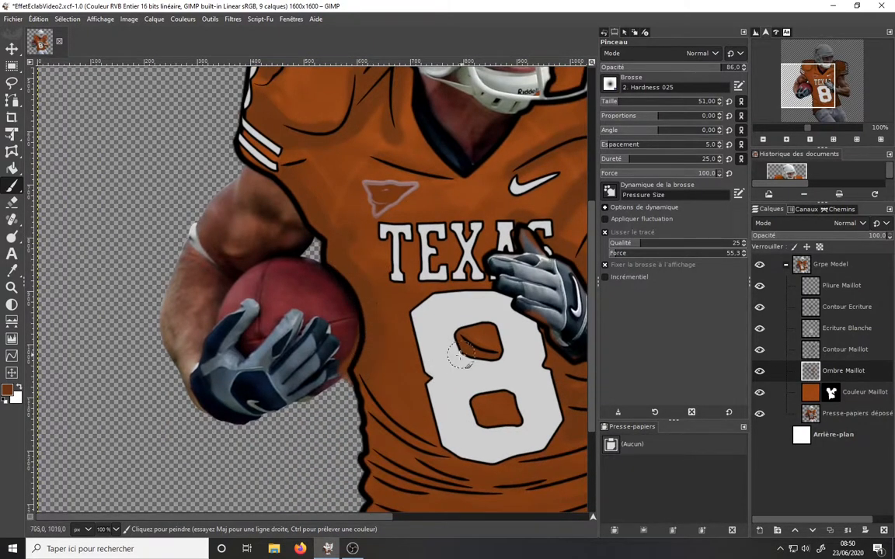
left_click(840, 209)
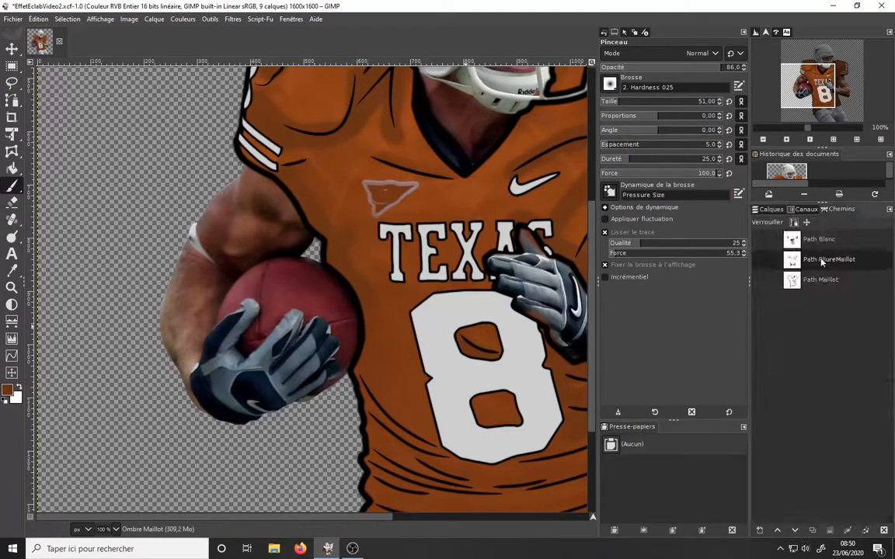
left_click(830, 530)
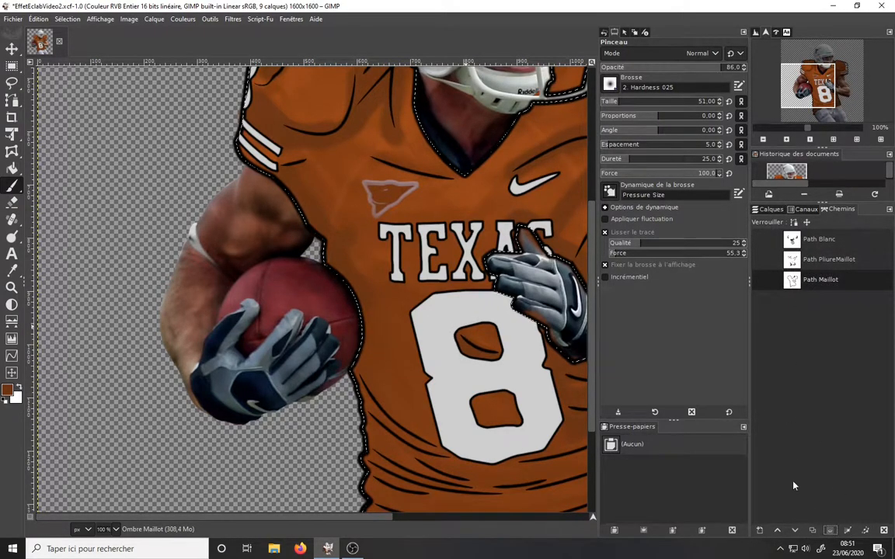
left_click(772, 209)
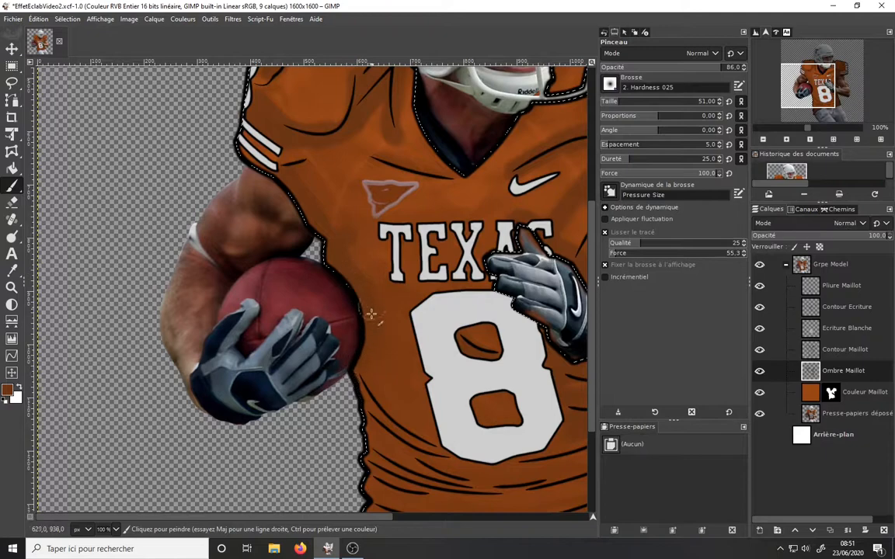
Shade the lower jersey near the hem opposite the ball, and the ball-side folds with the brush size set to 23.
scroll(379, 165, "down", 4)
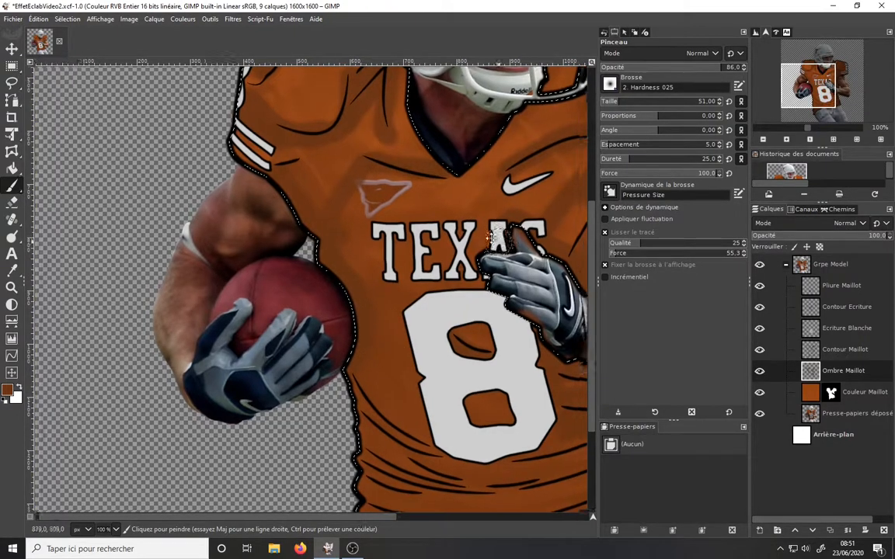
scroll(419, 226, "right", 3)
left_click_drag(510, 289, 518, 310)
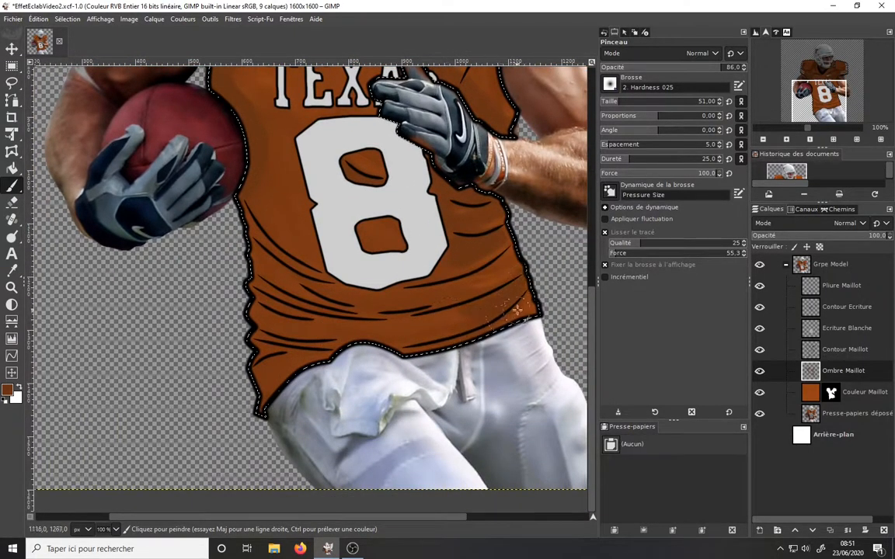
left_click(615, 101)
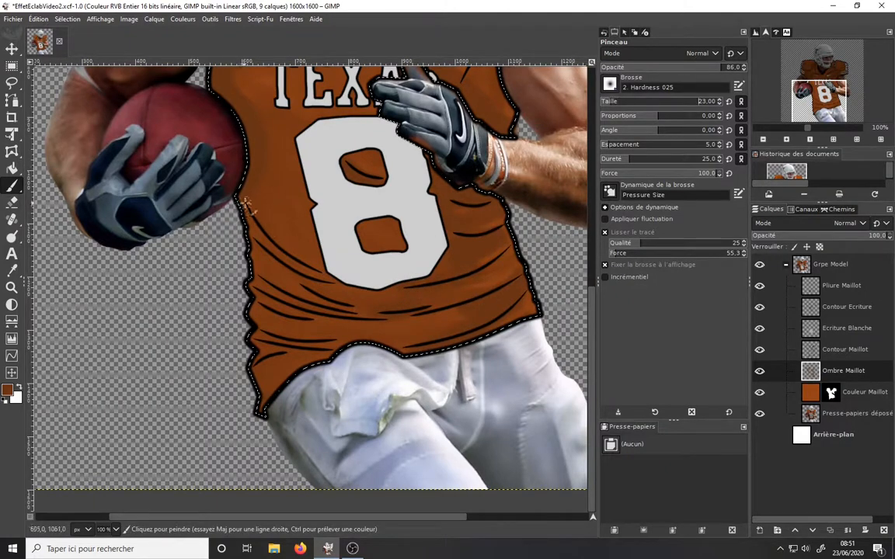
left_click_drag(253, 230, 315, 281)
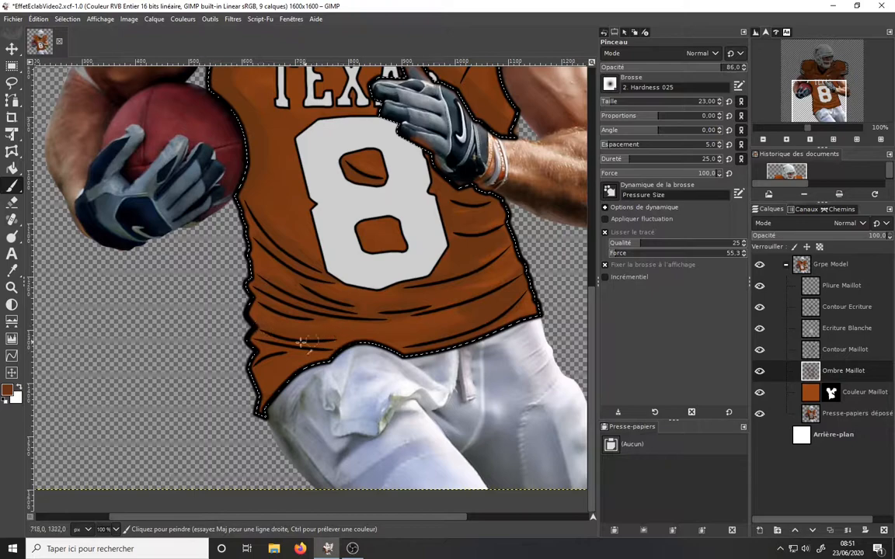
Paint brown shadows beside the armhole above the raised glove, on the far sleeve's folds and on the jersey area behind the facemask.
scroll(237, 357, "up", 5)
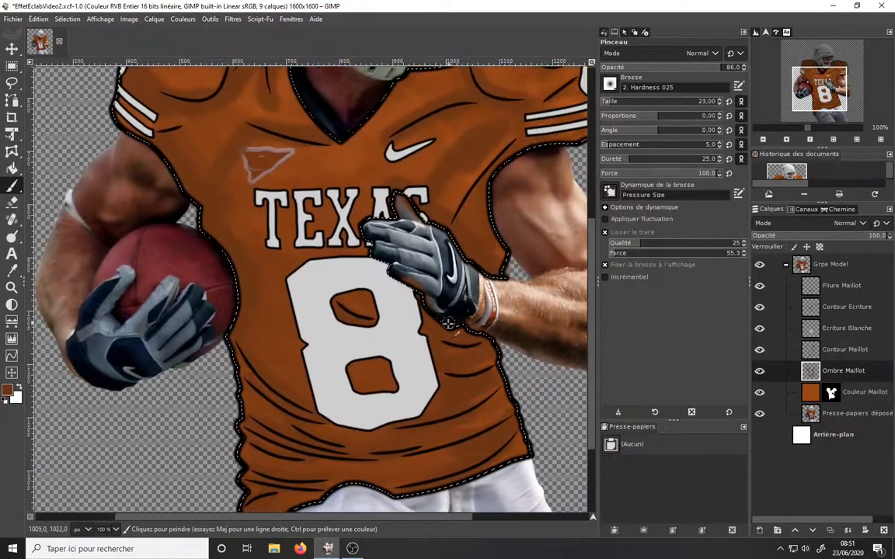
mouse_move(489, 217)
left_mouse_down()
mouse_move(471, 219)
mouse_move(495, 261)
left_mouse_up()
scroll(424, 233, "up", 3)
scroll(424, 233, "right", 5)
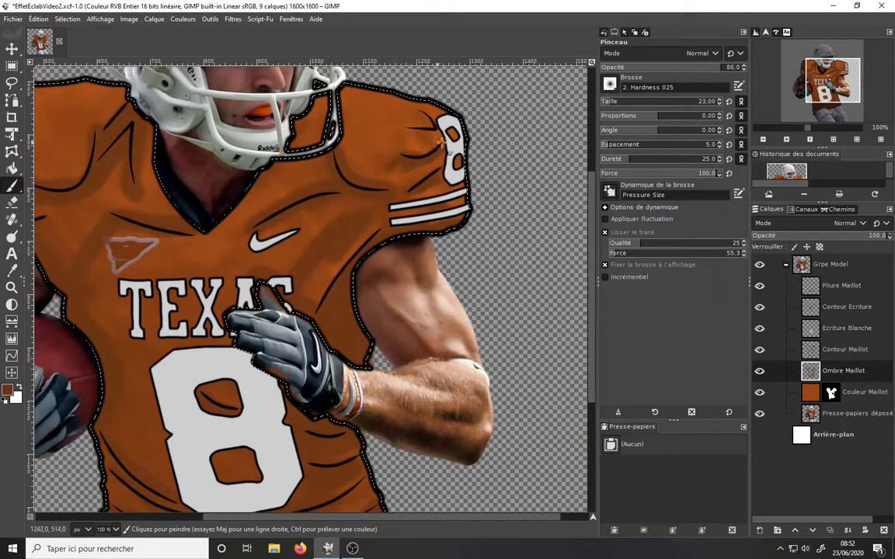
scroll(388, 136, "up", 2)
scroll(388, 136, "left", 4)
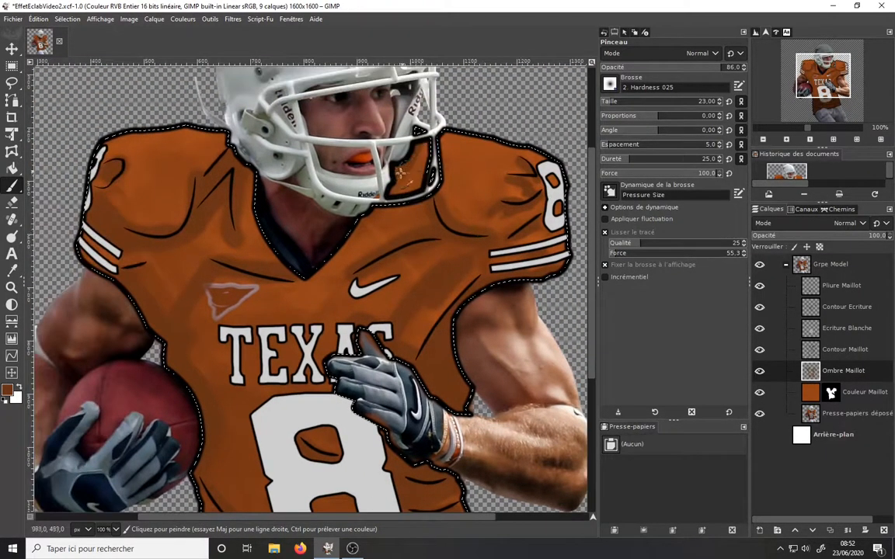
left_click_drag(402, 173, 418, 134)
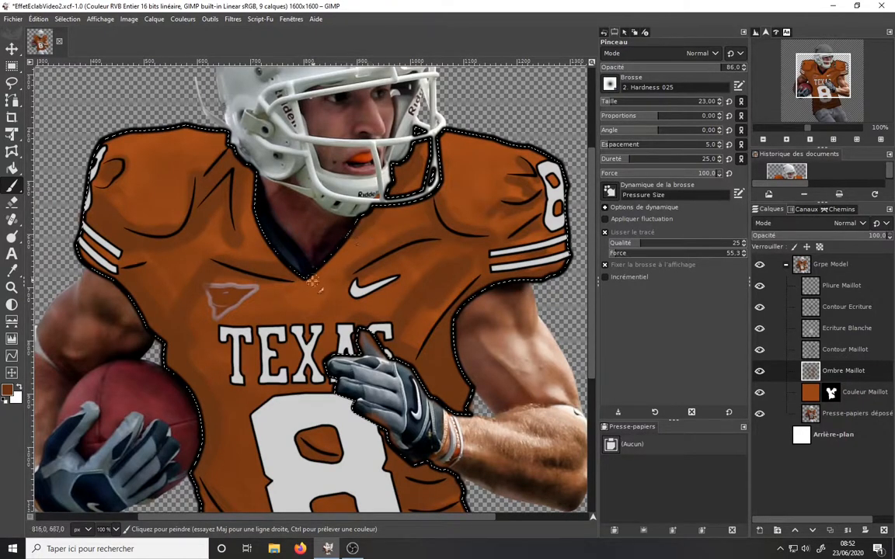
scroll(341, 255, "down", 5)
scroll(341, 255, "left", 2)
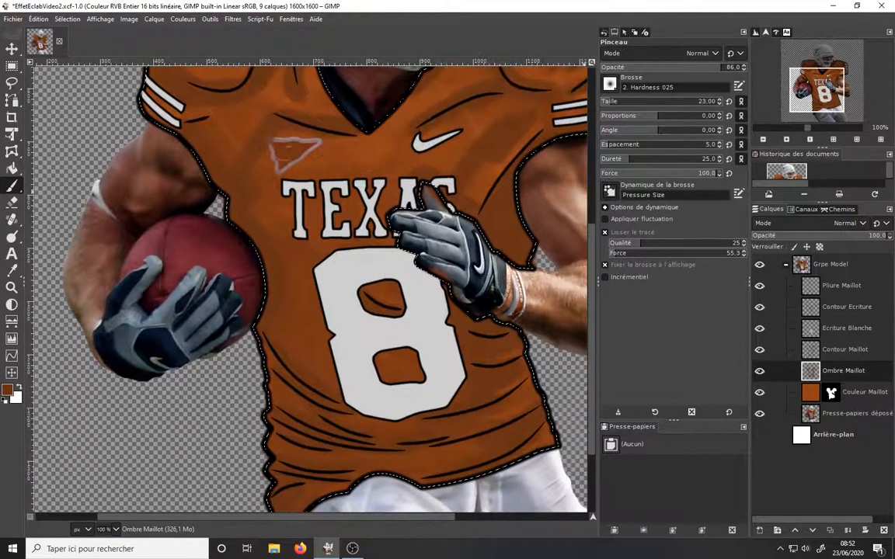
left_click(66, 19)
left_click(86, 56)
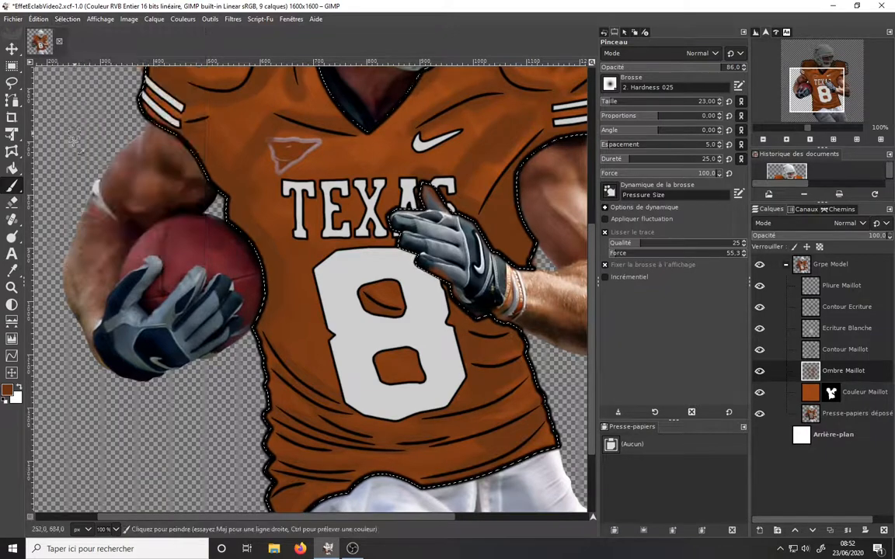
left_click(12, 203)
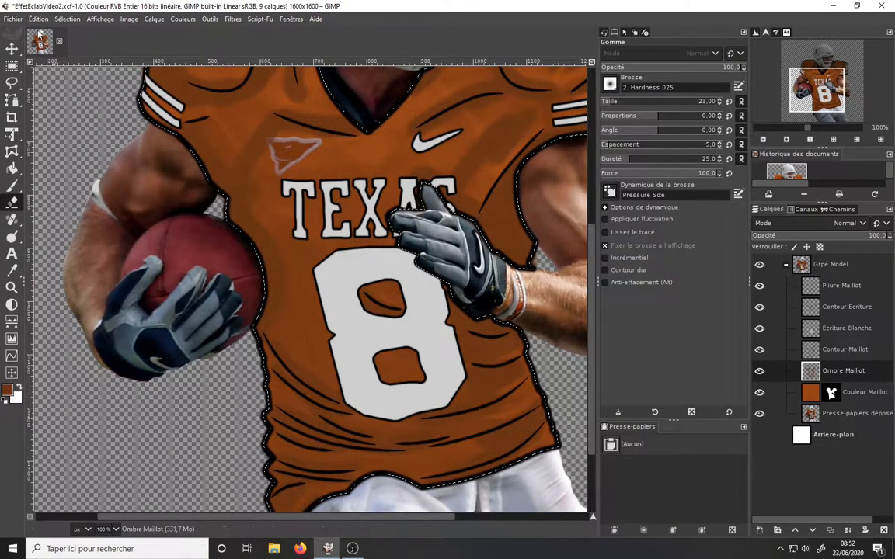
left_click(67, 19)
left_click(78, 58)
Apply a Gaussian blur of size 3.50 in X and Y to the Ombre Maillot layer and clear the selection.
left_click(232, 18)
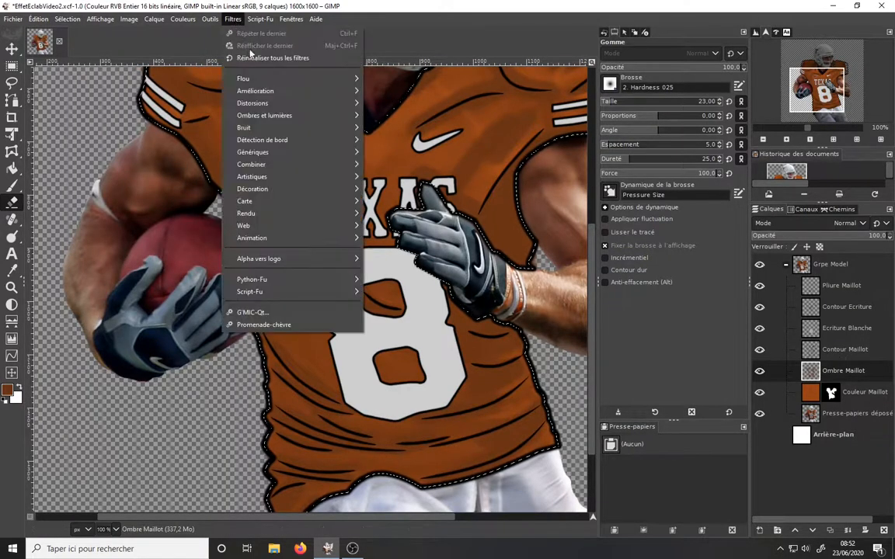
mouse_move(361, 81)
left_click(392, 87)
left_click(858, 167)
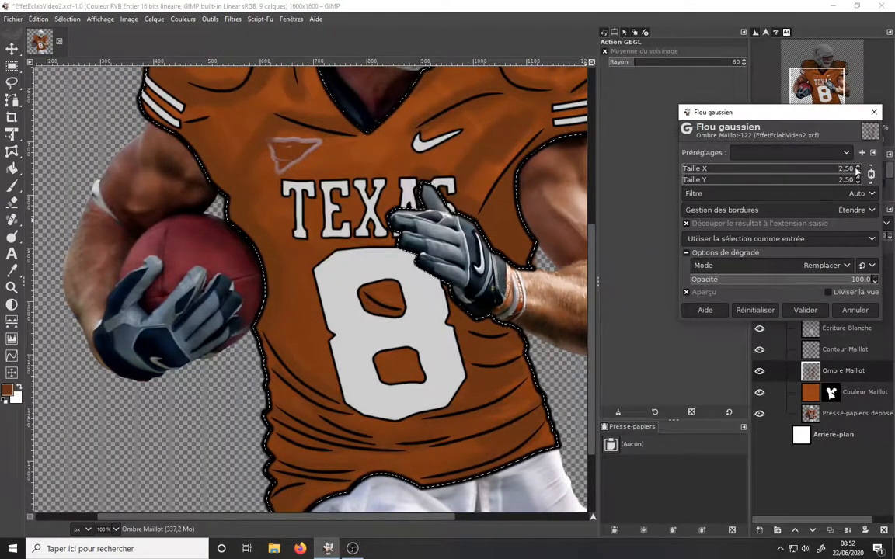
left_click(859, 167)
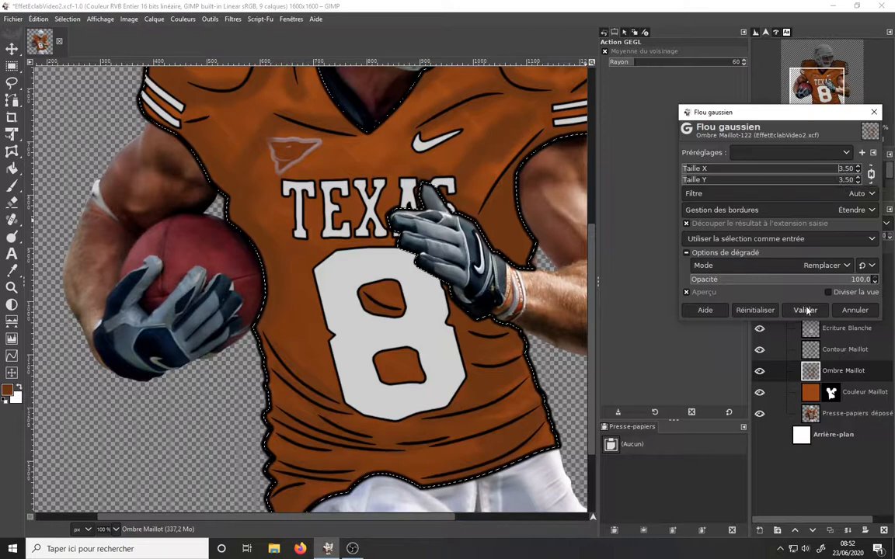
left_click(805, 310)
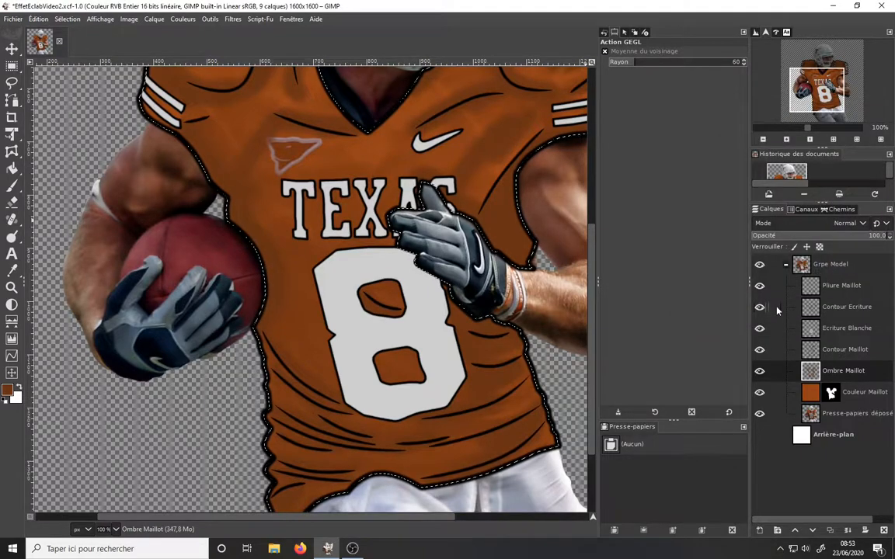
left_click(833, 139)
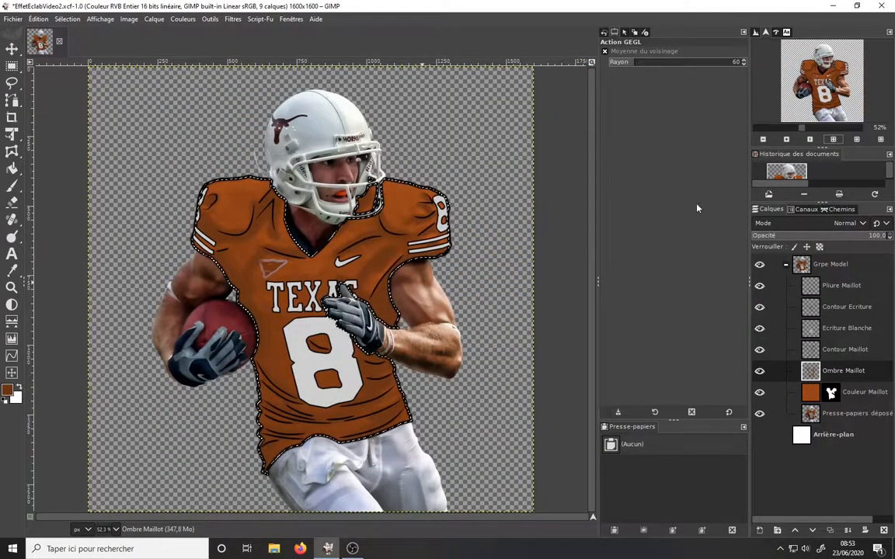
left_click(67, 19)
left_click(76, 44)
Select the Ecriture Blanche layer and try adjusting its lettering with Curves.
left_click(820, 395)
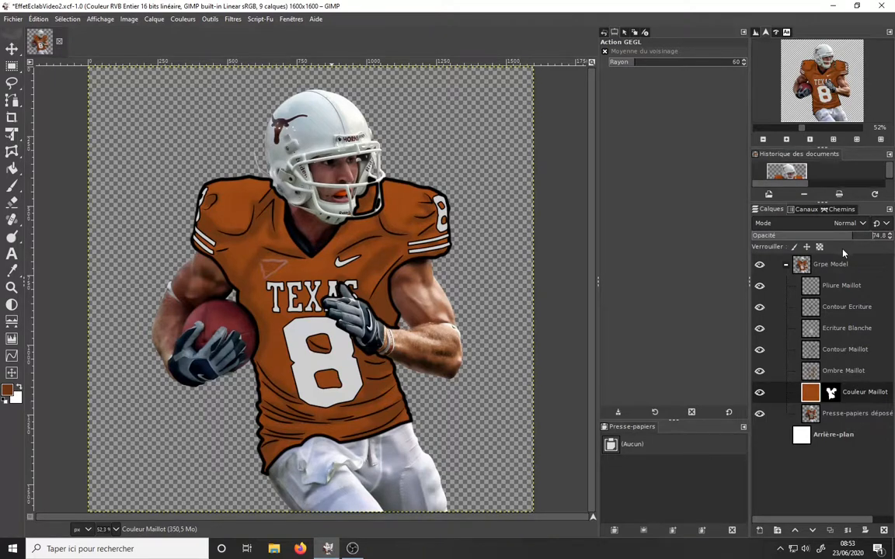
left_click(813, 331)
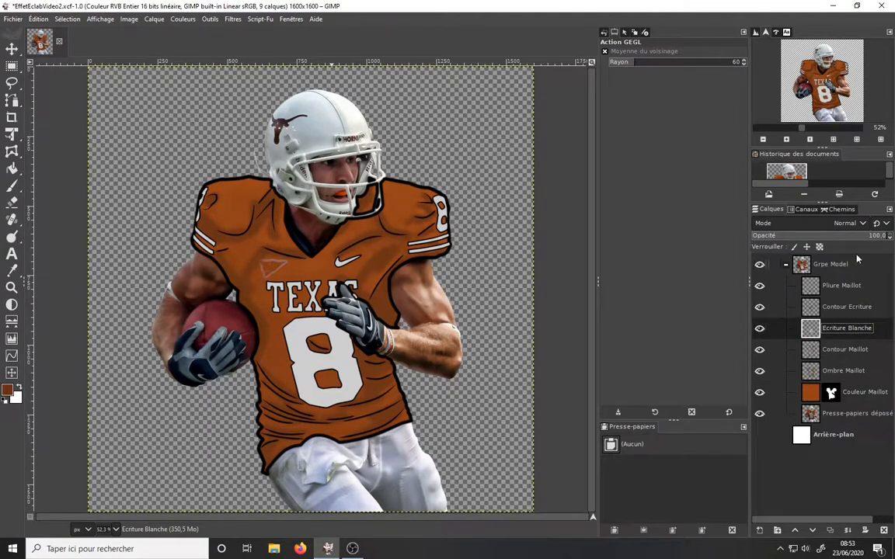
left_click(181, 20)
left_click(201, 145)
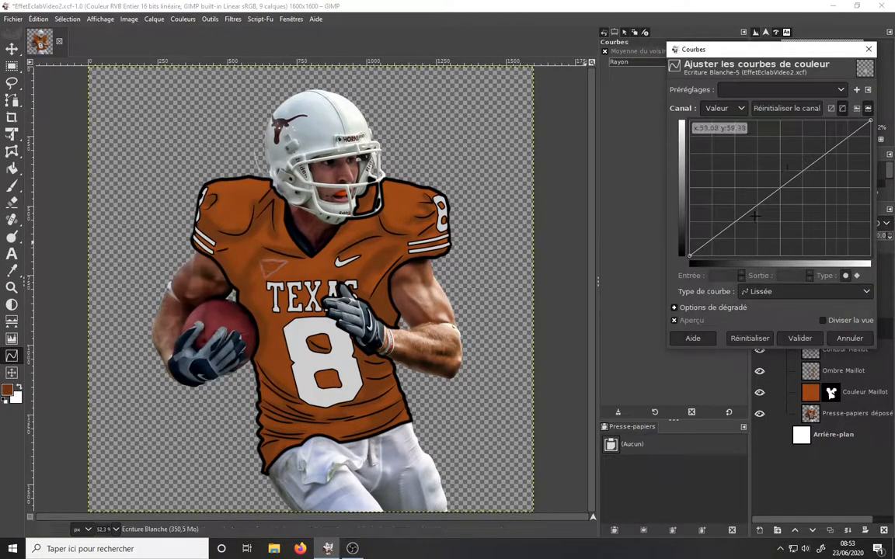
left_click(868, 50)
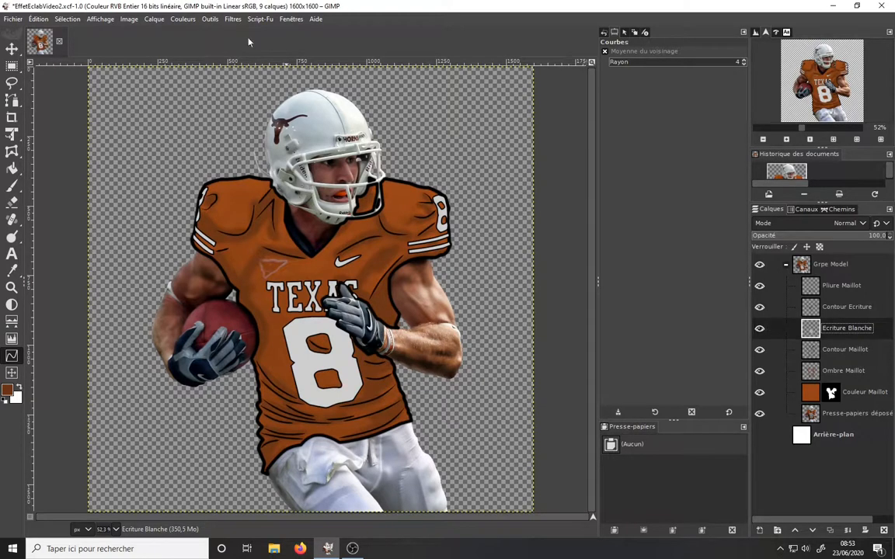
left_click(183, 21)
Isolate the Ecriture Blanche layer and darken its lettering with Hue-Saturation, using Saturation -30 and a lower Luminosity.
left_click(760, 330)
left_click(760, 330, "shift")
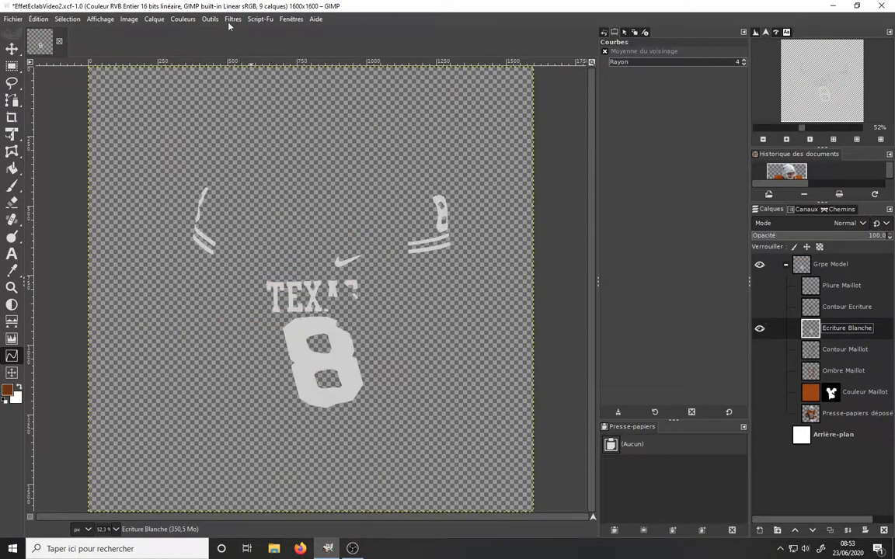
left_click(187, 24)
left_click(183, 66)
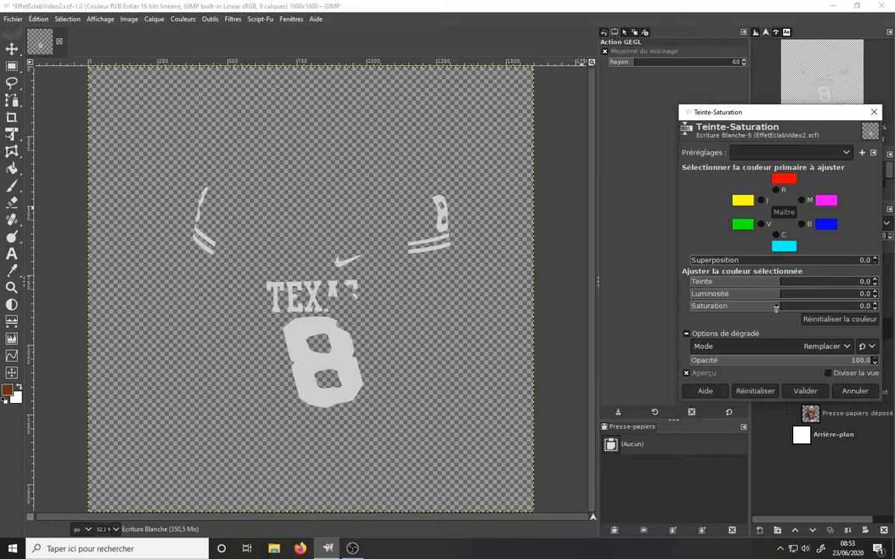
left_click_drag(776, 307, 753, 307)
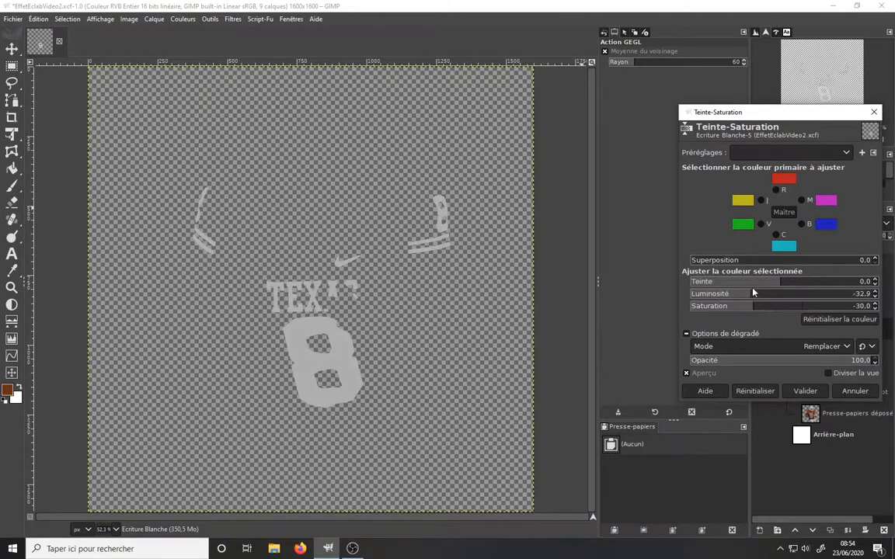
left_click(815, 397)
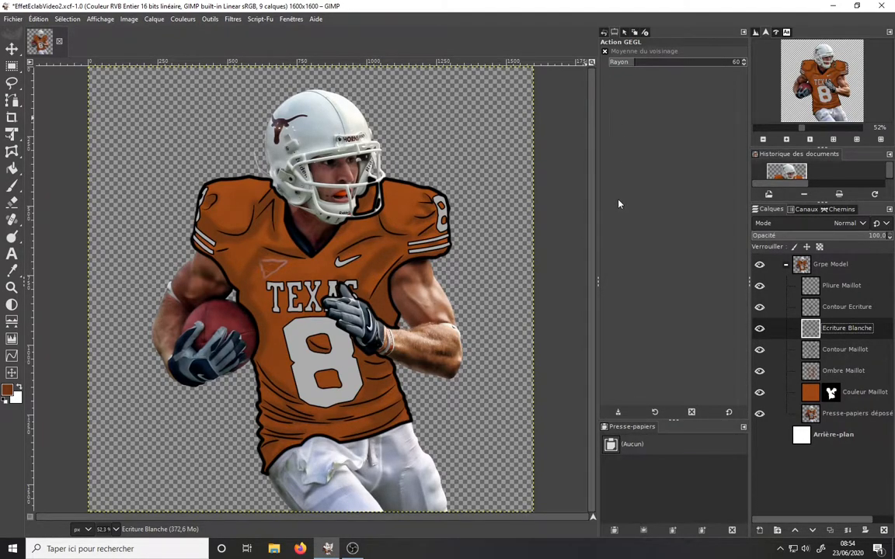
Open COLOR013.jpg as a separate image and convert it to the GIMP built-in sRGB profile.
left_click(12, 18)
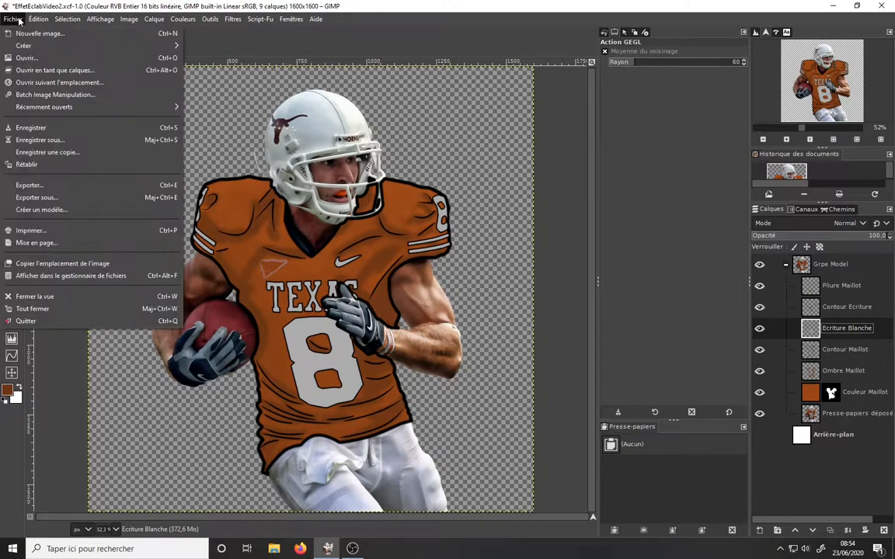
left_click(27, 59)
scroll(489, 202, "up", 3)
left_click(314, 193)
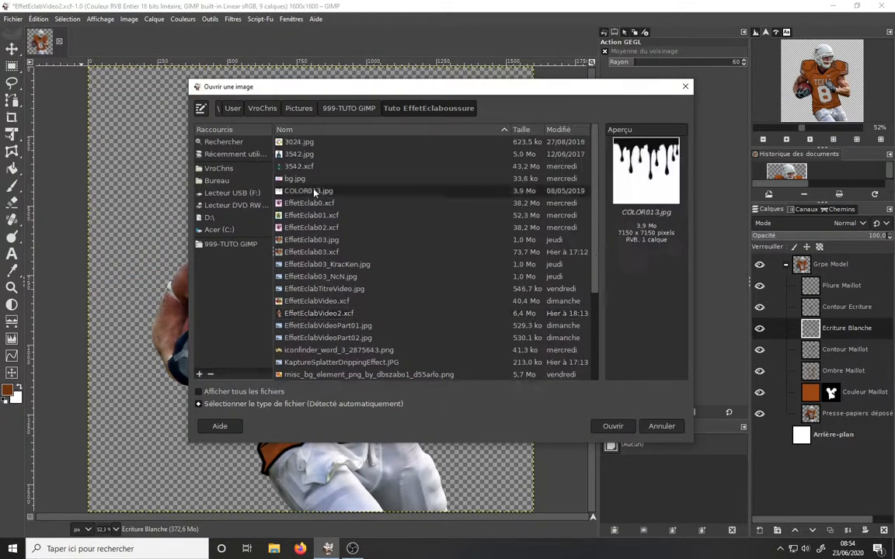
left_click(613, 426)
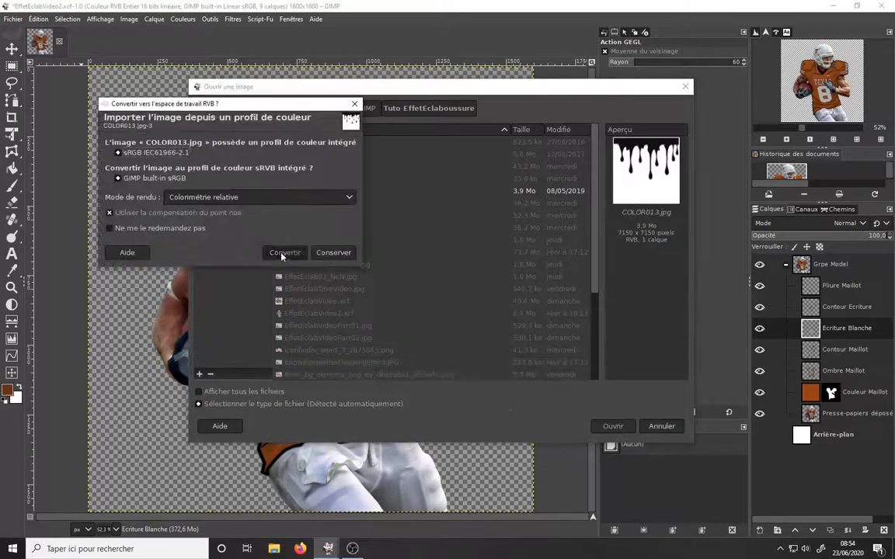
left_click(284, 253)
Remove the white background around the black drips using an inverted color selection, and clear the selection.
mouse_move(11, 99)
left_click(62, 136)
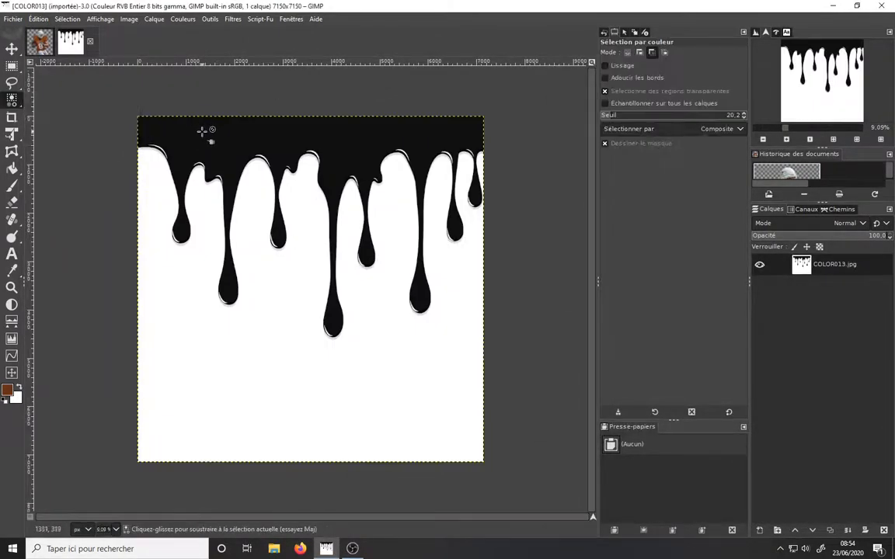
left_click(263, 130)
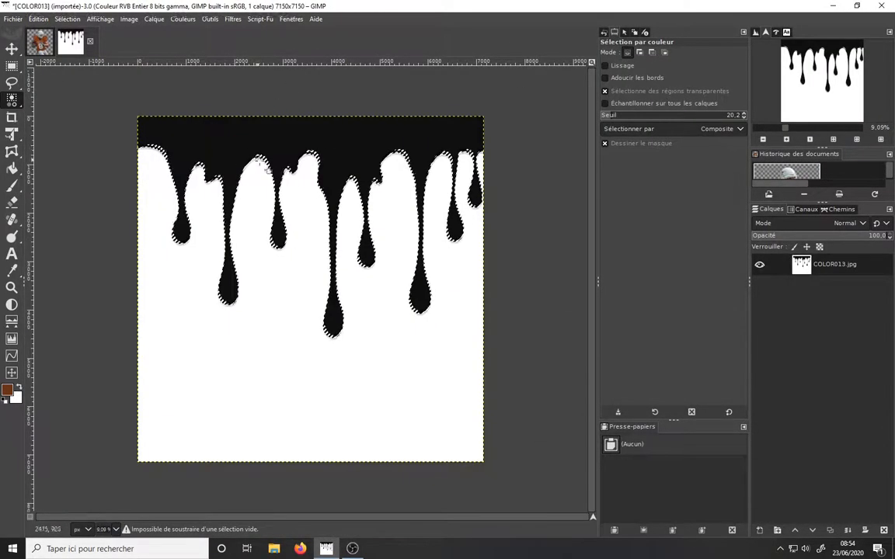
left_click(67, 19)
left_click(112, 59)
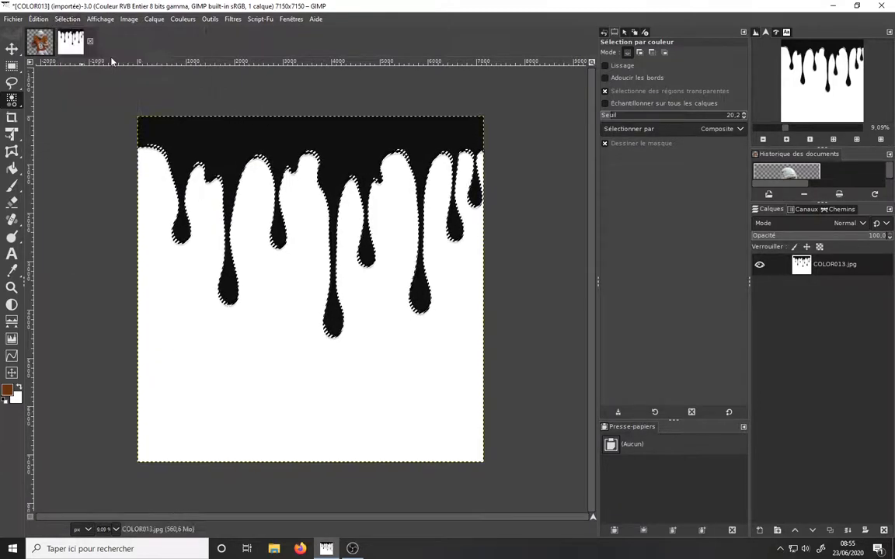
key("Delete")
left_click(69, 21)
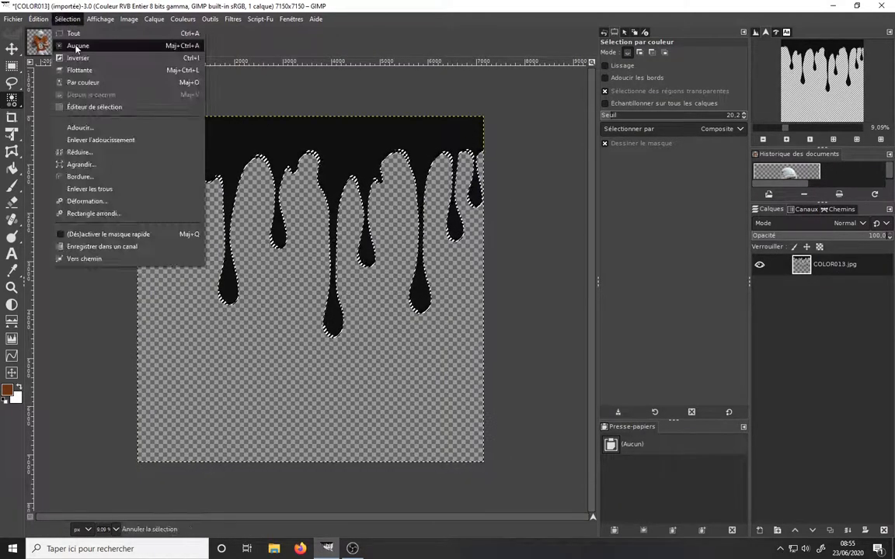
left_click(78, 45)
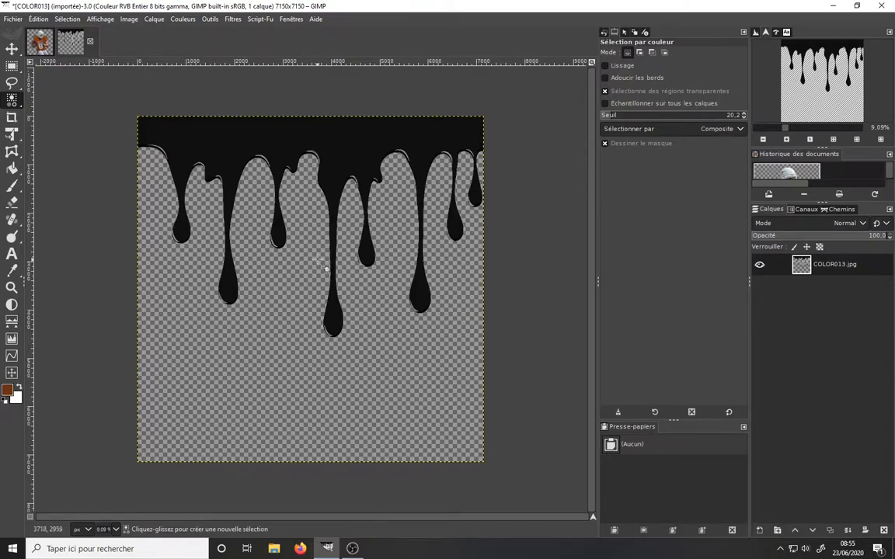
Copy the drips into the football player image as a layer below the Grpe Model group and collapse the group.
left_click_drag(71, 44, 787, 268)
left_click_drag(810, 327, 789, 433)
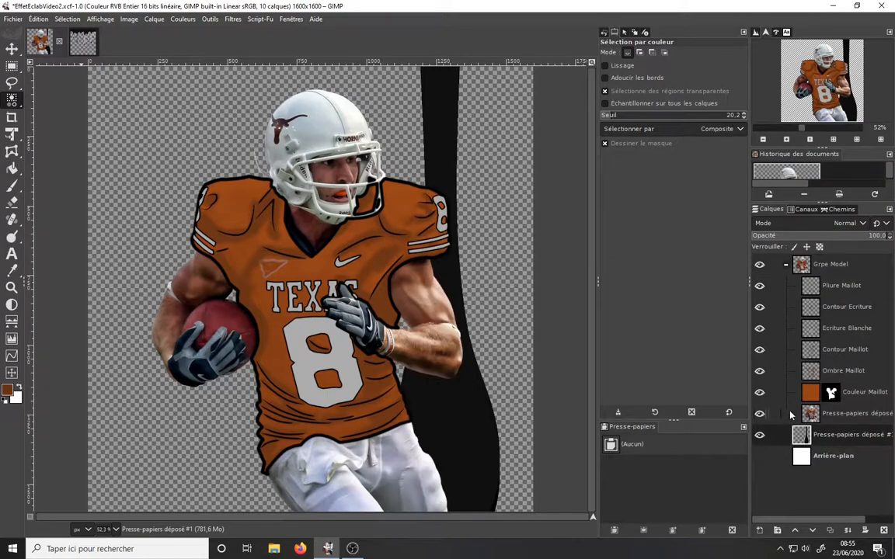
left_click(787, 265)
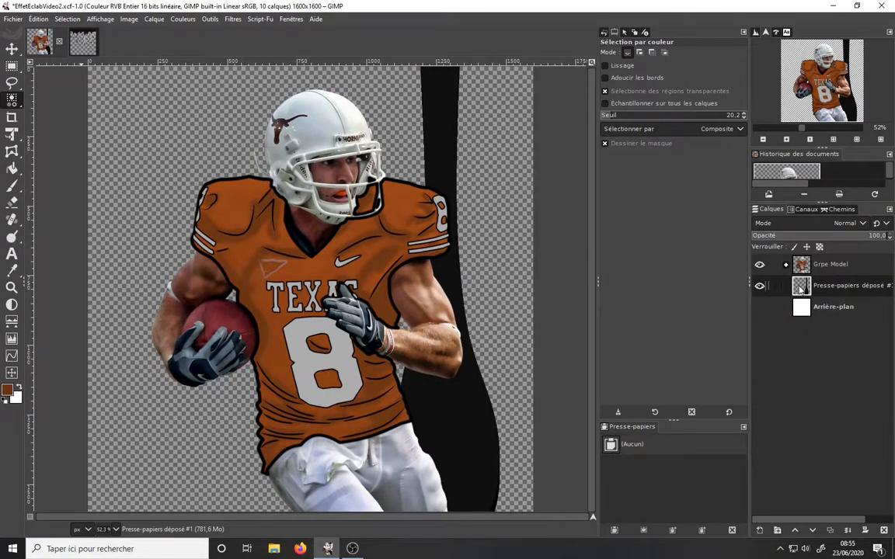
Try scaling the drip layer down with Unified Transform using Linear interpolation, and undo the transform.
double_click(763, 140)
left_click(12, 134)
left_click(155, 171)
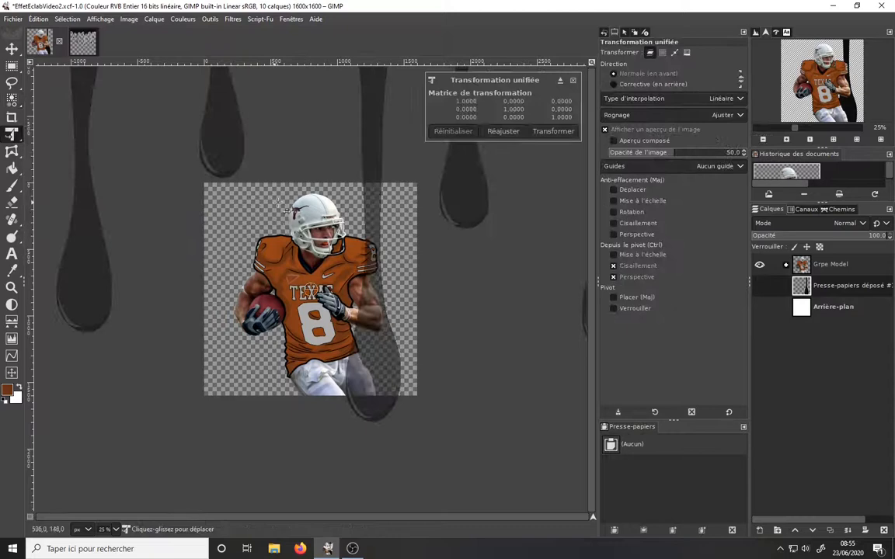
left_click(764, 140)
double_click(764, 140)
left_click_drag(268, 242, 296, 275)
left_click(552, 131)
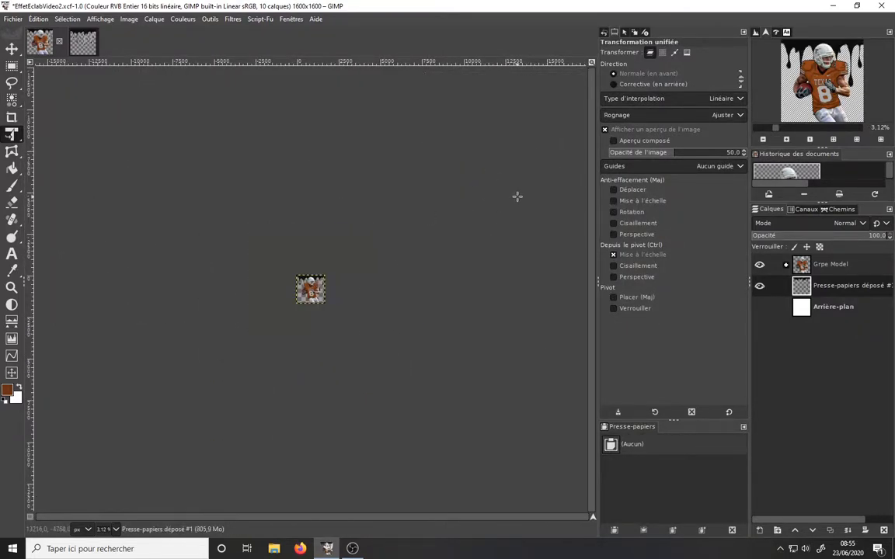
key("ctrl+z")
Scale the drip layer down to less than the canvas width with Unified Transform using Cubic interpolation.
left_click(722, 98)
left_click(629, 137)
left_click(270, 246)
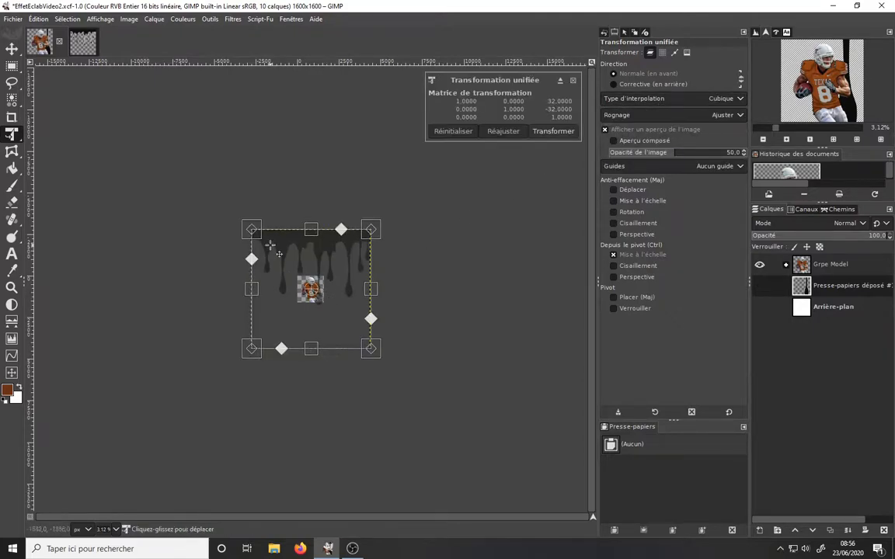
left_click_drag(258, 237, 309, 289)
left_click(554, 131)
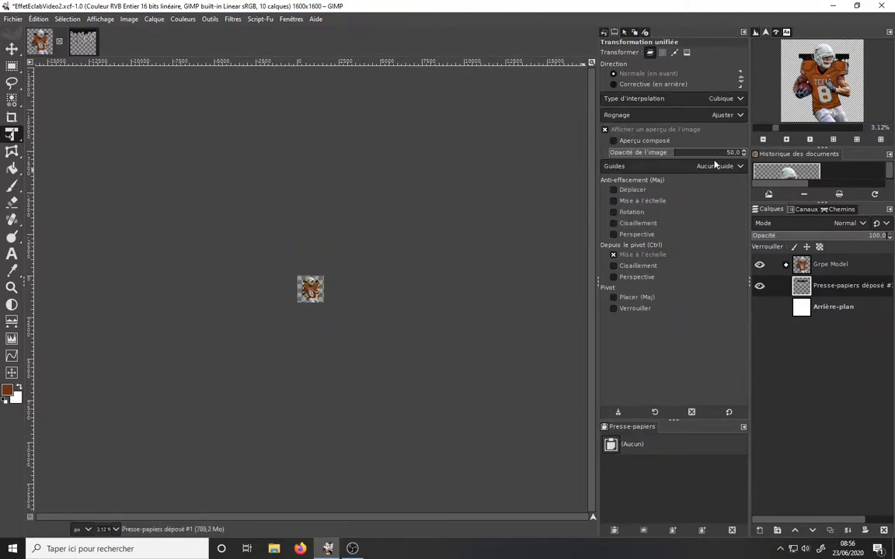
Move the drips down over the lower jersey with Unified Transform, tilt them slightly and narrow them to the waist.
left_click(833, 140)
left_click(385, 155)
left_click_drag(380, 190, 397, 401)
left_click(763, 140)
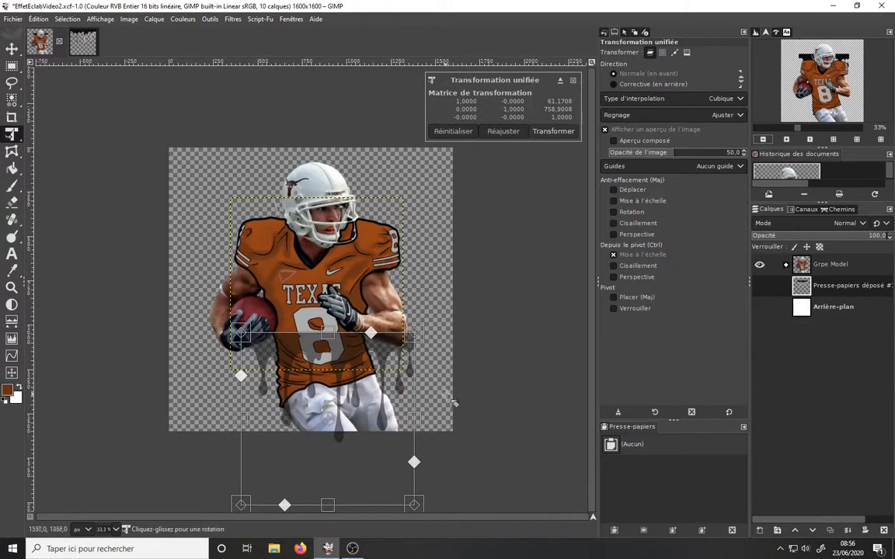
left_click_drag(453, 401, 461, 398)
left_click_drag(242, 427, 338, 448)
left_click(763, 140)
left_click_drag(341, 420, 339, 407)
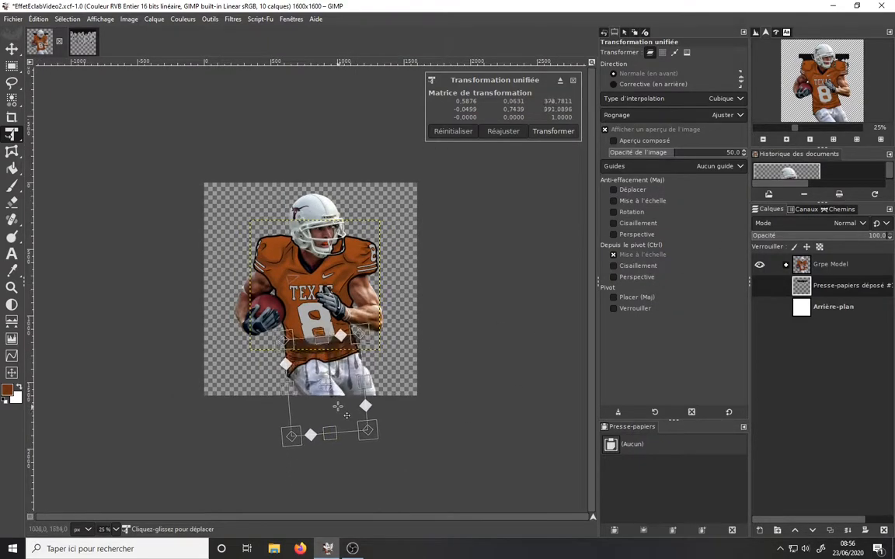
Flatten, shear and reshape the drips to follow the slant of the jersey between the number and the hem.
left_click(785, 140)
left_click_drag(339, 480, 355, 405)
left_click_drag(365, 359, 344, 350)
left_click_drag(331, 439, 309, 436)
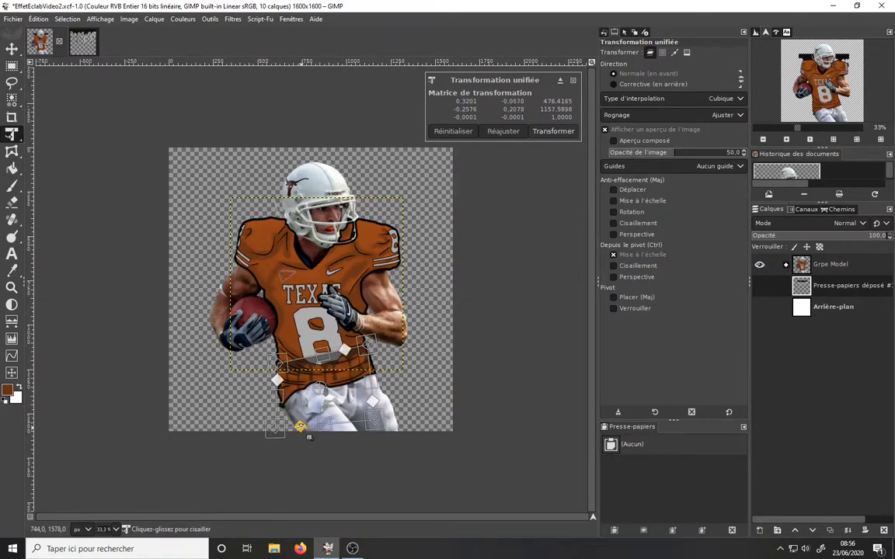
left_click_drag(366, 345, 399, 359)
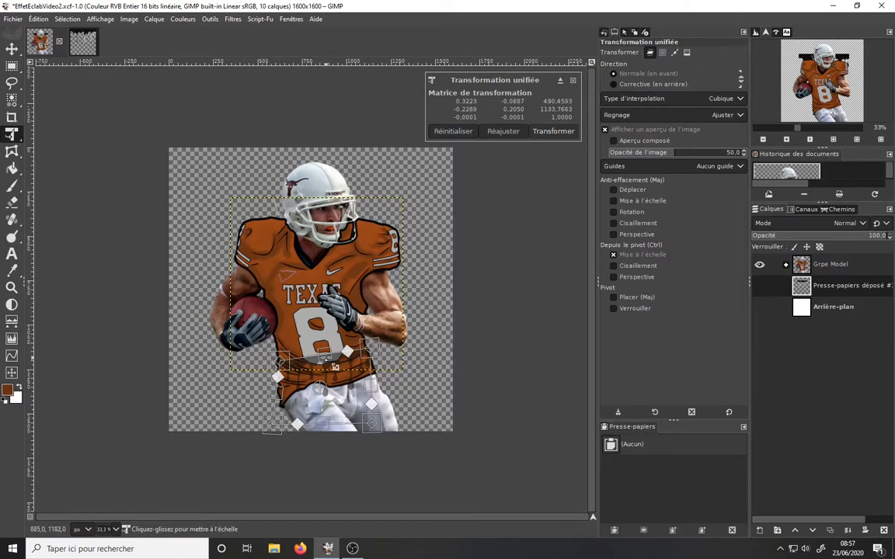
left_click_drag(326, 358, 329, 368)
Fine-tune the drips' corners and height along the lower jersey with Unified Transform, and apply the transformation.
left_click(810, 140)
left_click_drag(592, 273, 590, 374)
left_click_drag(218, 306, 211, 305)
left_click_drag(488, 268, 474, 269)
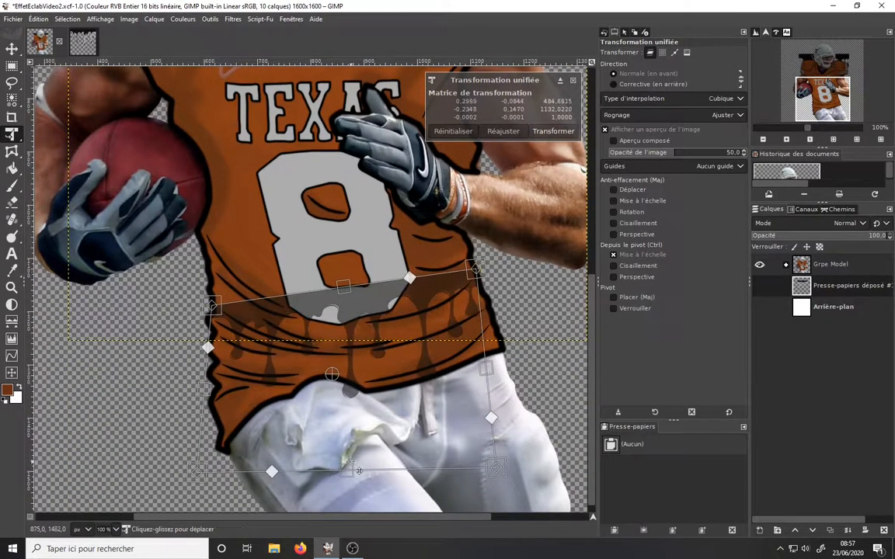
left_click_drag(359, 470, 362, 447)
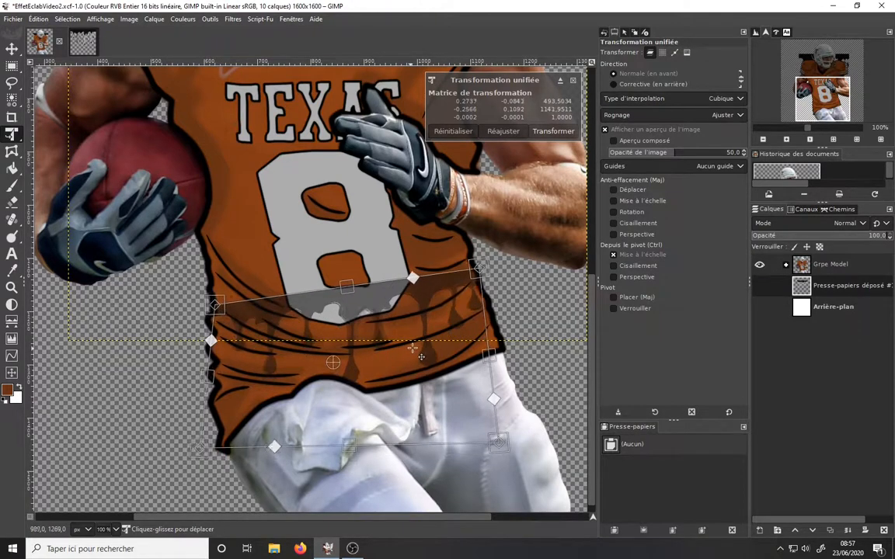
left_click_drag(479, 268, 474, 270)
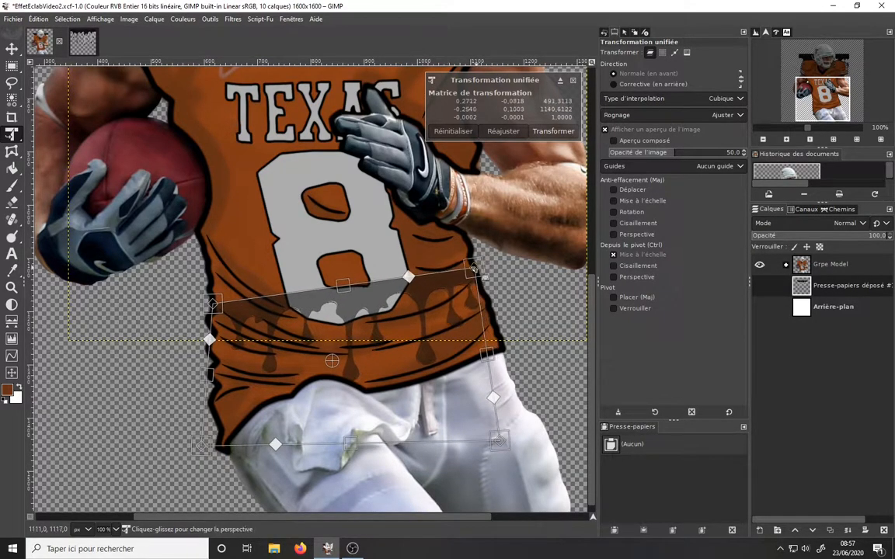
key("Return")
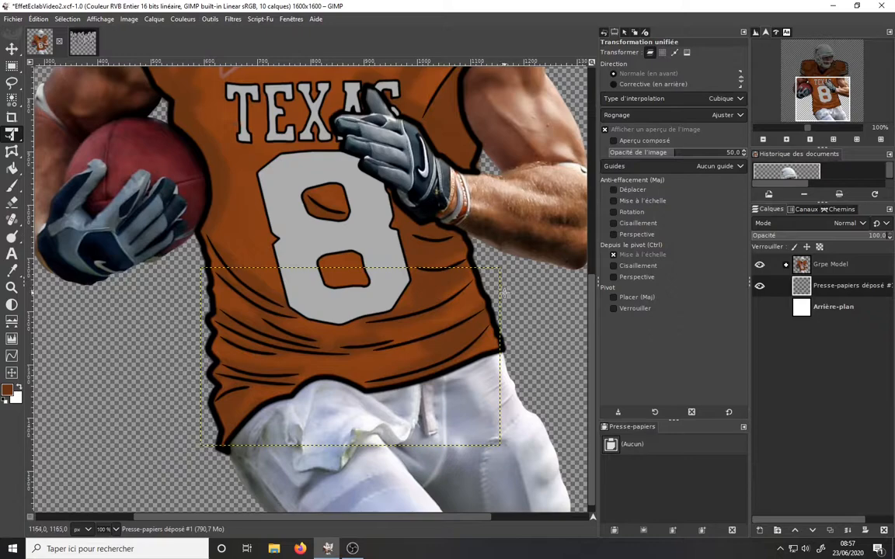
Show the white Arrière-plan layer and rename the pasted drip layer as Gouttes.
left_click(759, 307)
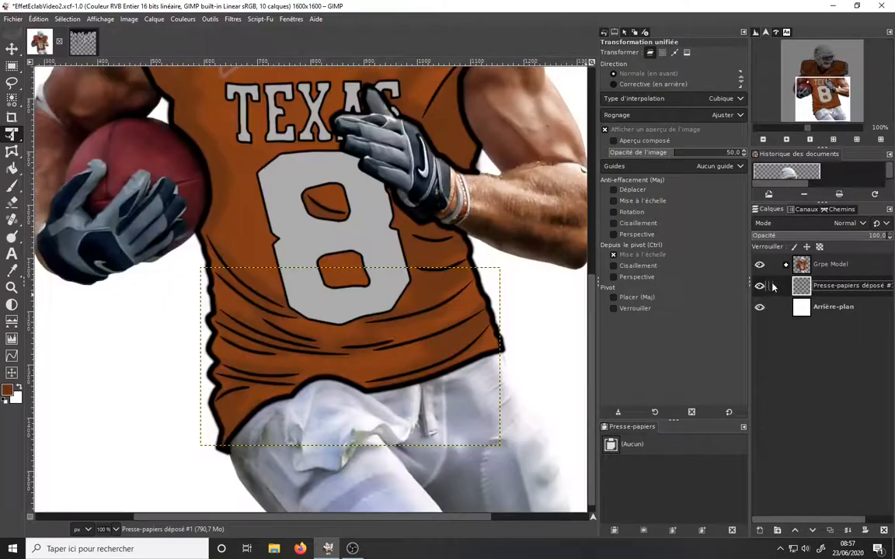
left_click(821, 278)
type("Gouttes")
key("Return")
Load the Gouttes layer's shape as a selection and add a layer mask made from it to the Grpe Model group.
left_click(831, 265)
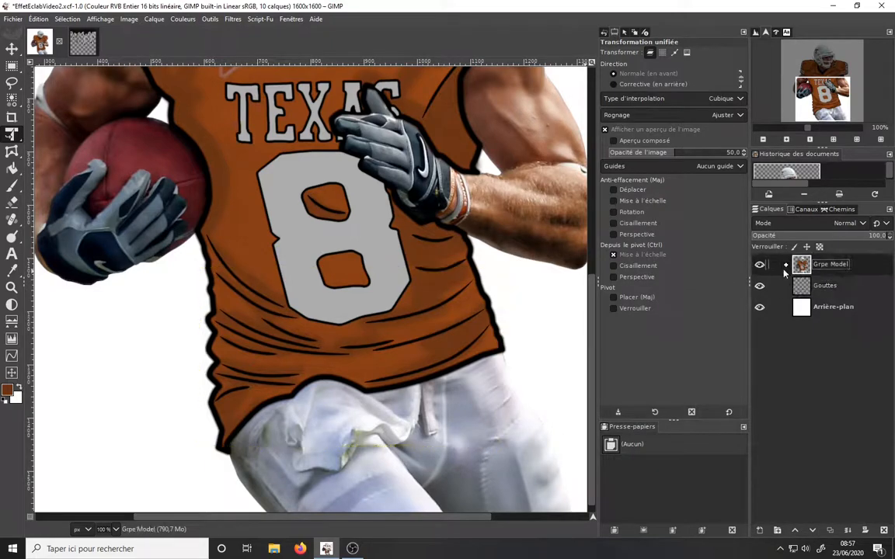
left_click(785, 264)
left_click(803, 436)
left_click(812, 416)
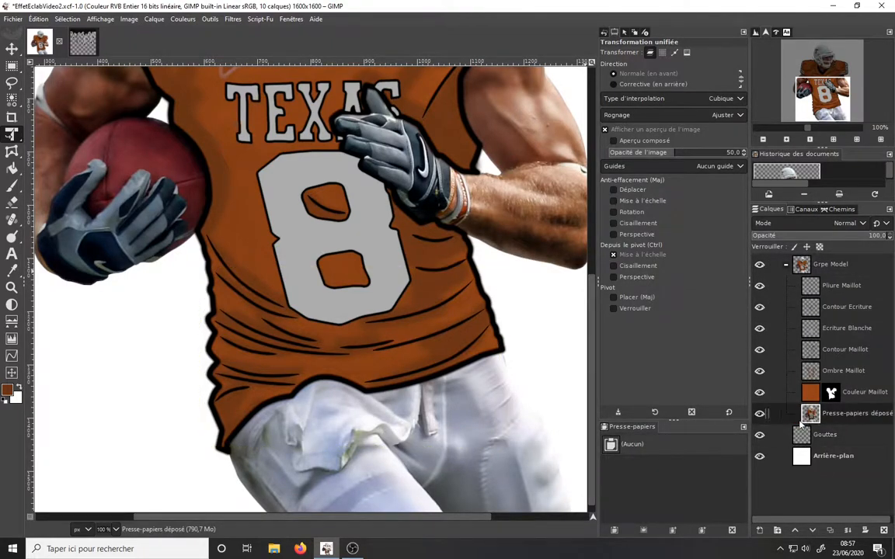
left_click(801, 433, "alt")
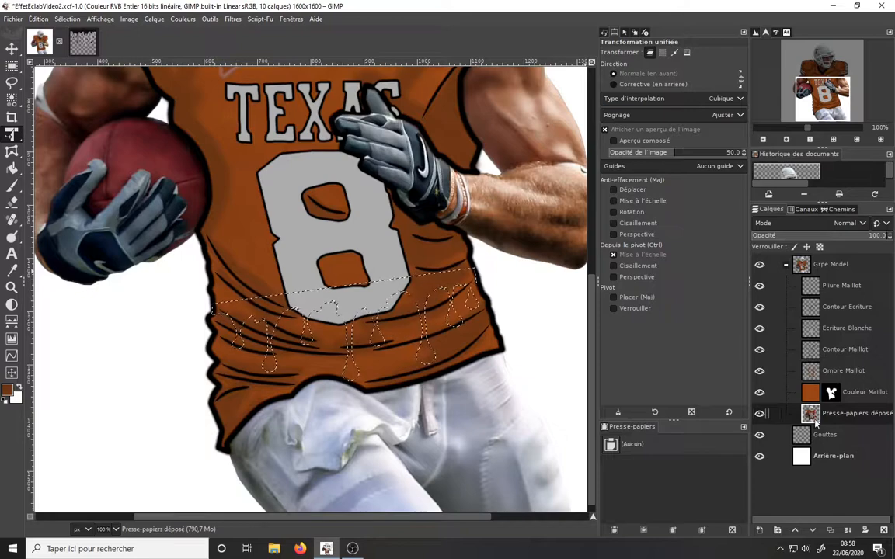
left_click(816, 268)
right_click(816, 268)
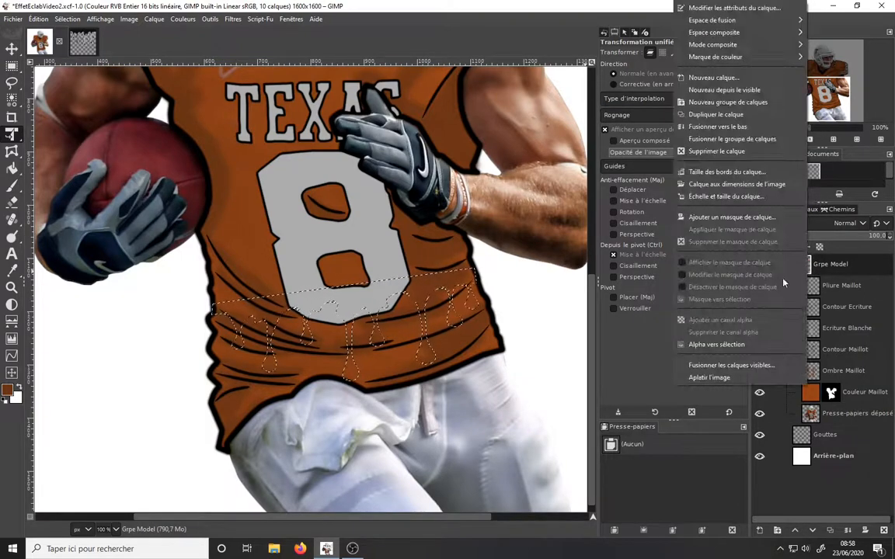
left_click(733, 239)
left_click(739, 304)
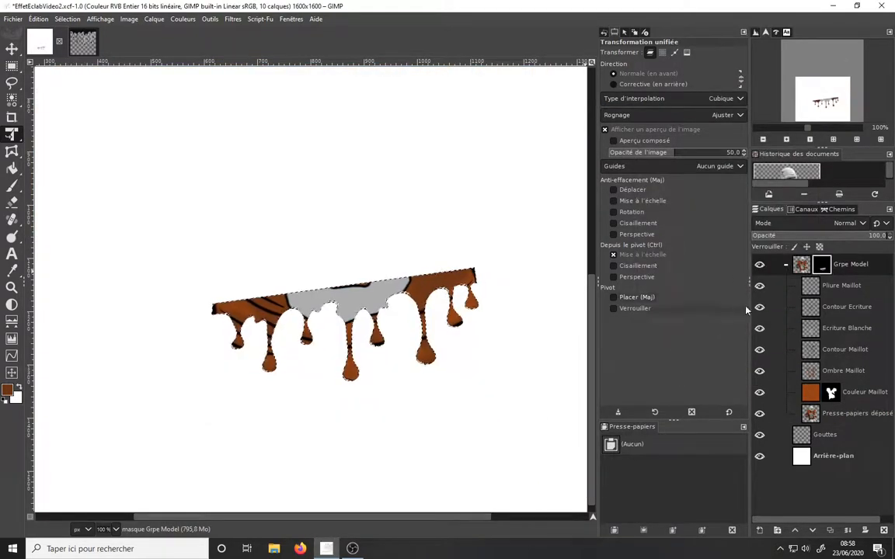
Replace the selection with the outline of Path Maillot and hide the Arrière-plan layer.
left_click(842, 210)
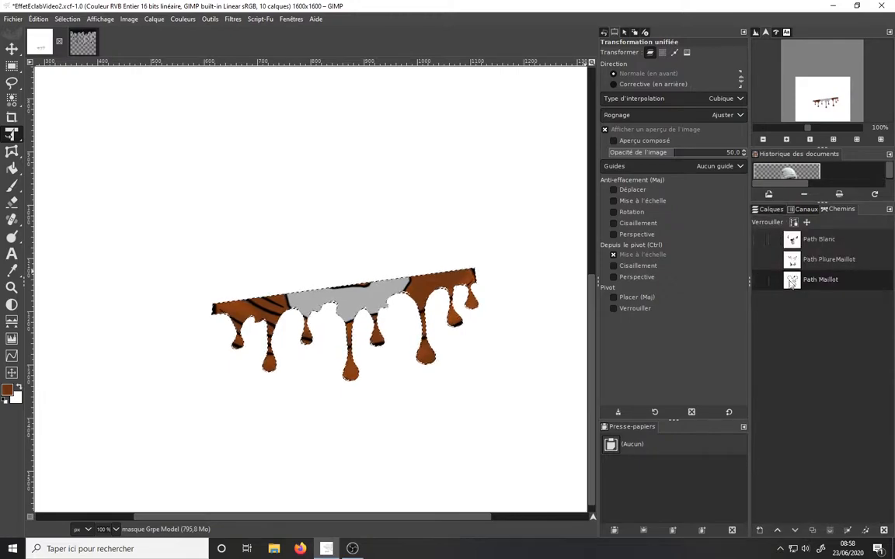
left_click(830, 530)
left_click(771, 211)
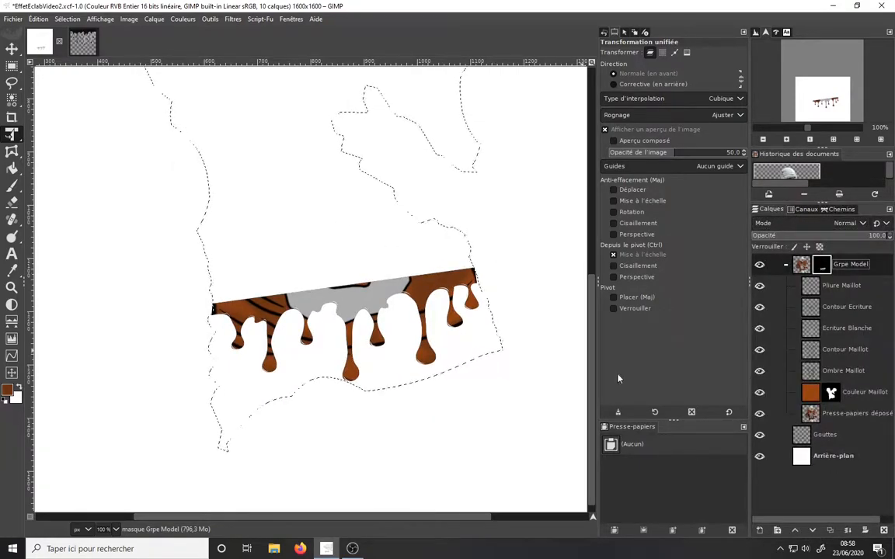
left_click(759, 457)
Paint white on the group mask just above the drips with a Hardness 100 brush at size 51, and set its opacity to 100.
mouse_move(12, 183)
left_click(58, 180)
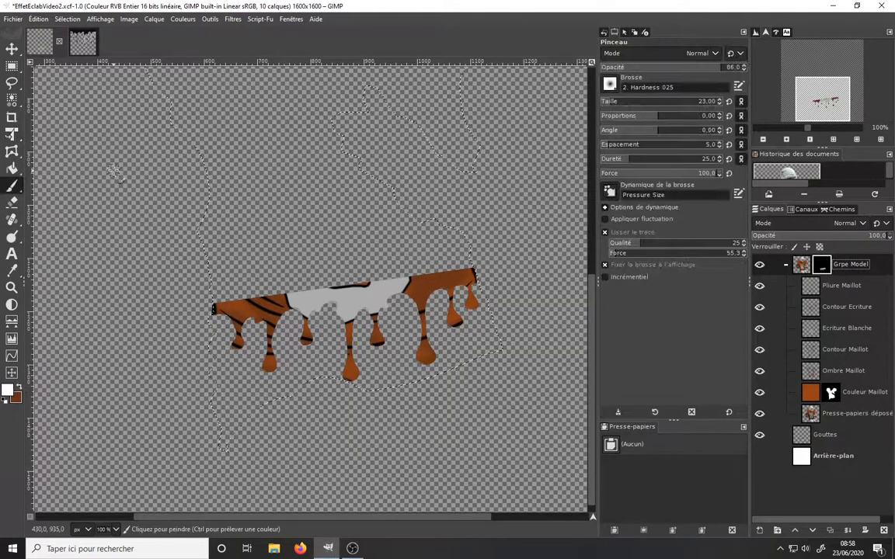
left_click_drag(691, 118, 692, 124)
left_click(630, 145)
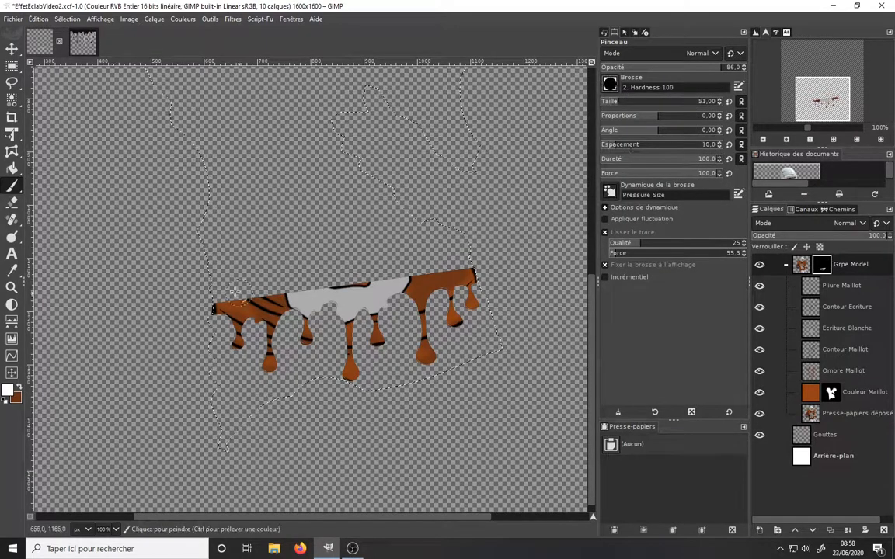
mouse_move(237, 290)
left_mouse_down()
mouse_move(356, 285)
mouse_move(453, 268)
left_mouse_up()
left_click_drag(710, 66, 744, 66)
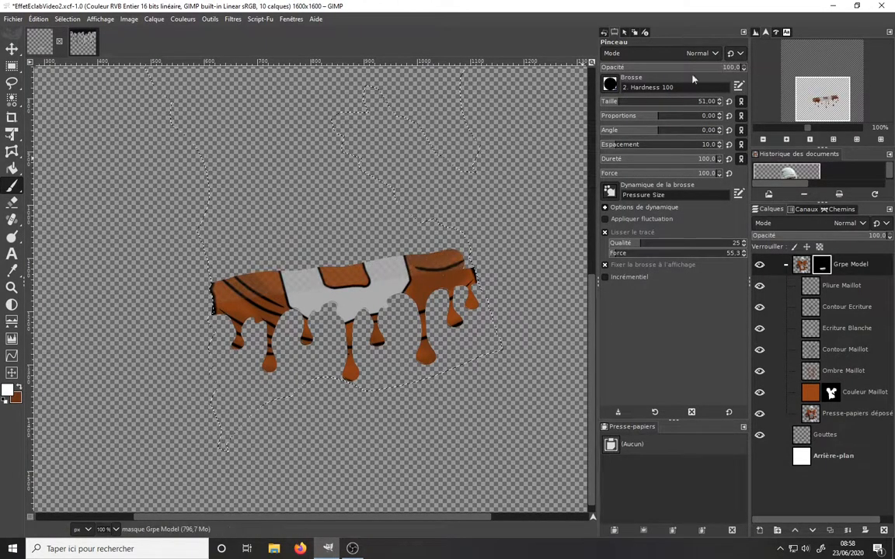
Reveal the jersey up to the shoulders by painting white on the group mask within the selection, enlarging the brush to 108.
mouse_move(420, 266)
left_mouse_down()
mouse_move(460, 255)
mouse_move(457, 244)
mouse_move(299, 259)
mouse_move(175, 108)
mouse_move(295, 125)
mouse_move(373, 89)
mouse_move(447, 140)
left_mouse_up()
left_click(629, 101)
scroll(488, 168, "up", 3)
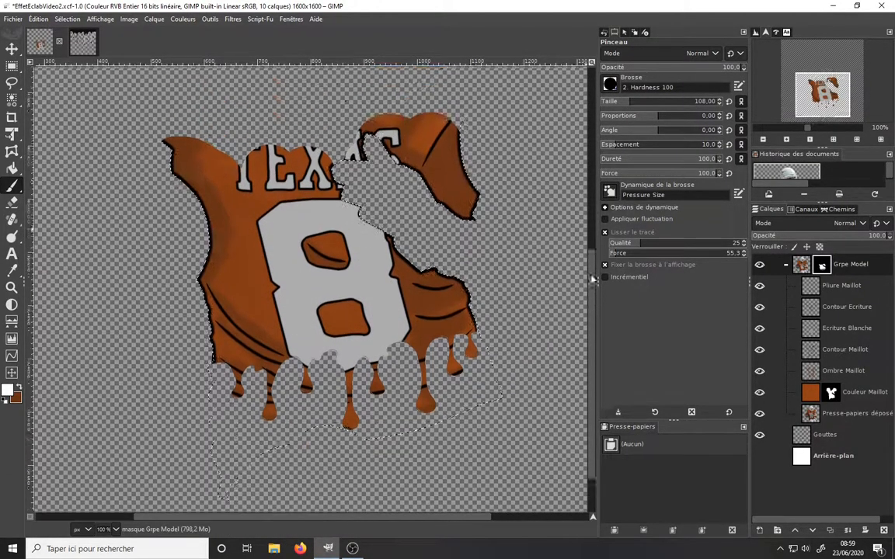
mouse_move(330, 218)
left_mouse_down()
mouse_move(204, 212)
mouse_move(132, 113)
mouse_move(203, 226)
mouse_move(349, 148)
mouse_move(481, 109)
mouse_move(381, 86)
left_mouse_up()
scroll(466, 233, "up", 3)
mouse_move(423, 167)
left_mouse_down()
mouse_move(373, 187)
mouse_move(205, 176)
mouse_move(234, 309)
left_mouse_up()
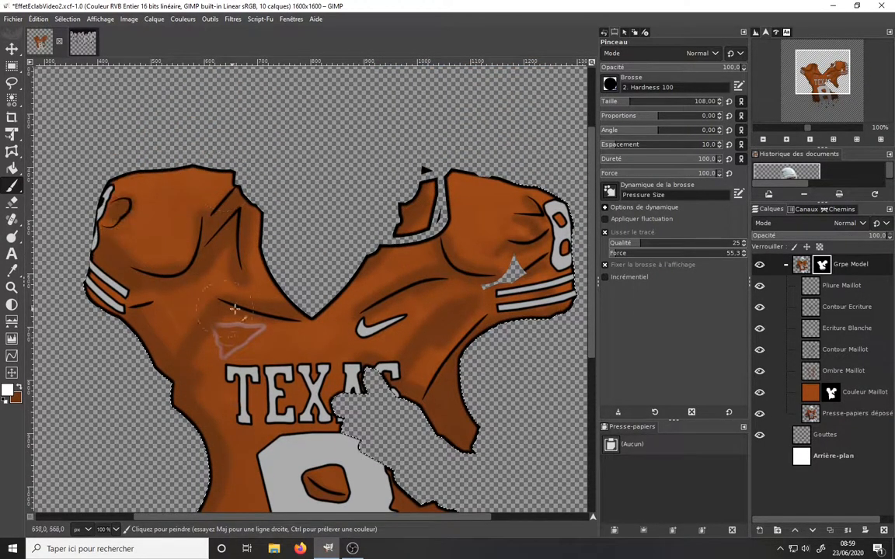
Clear the selection and rename the pasted player photo layer as Model.
left_click(760, 456)
left_click(760, 456)
left_click(67, 19)
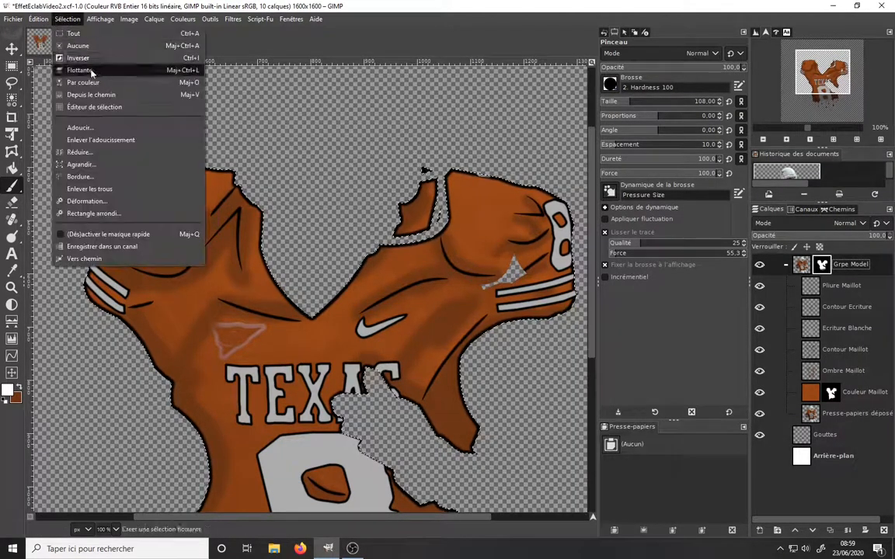
left_click(77, 46)
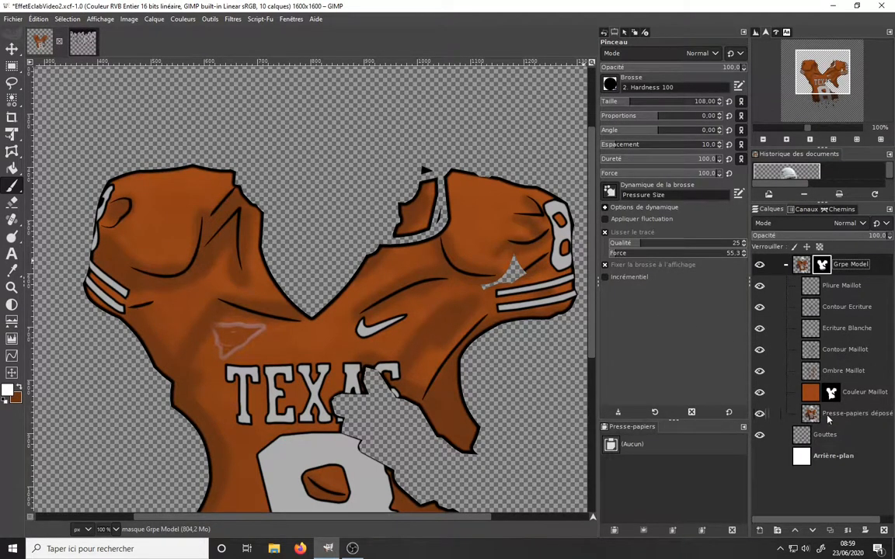
left_click(828, 417)
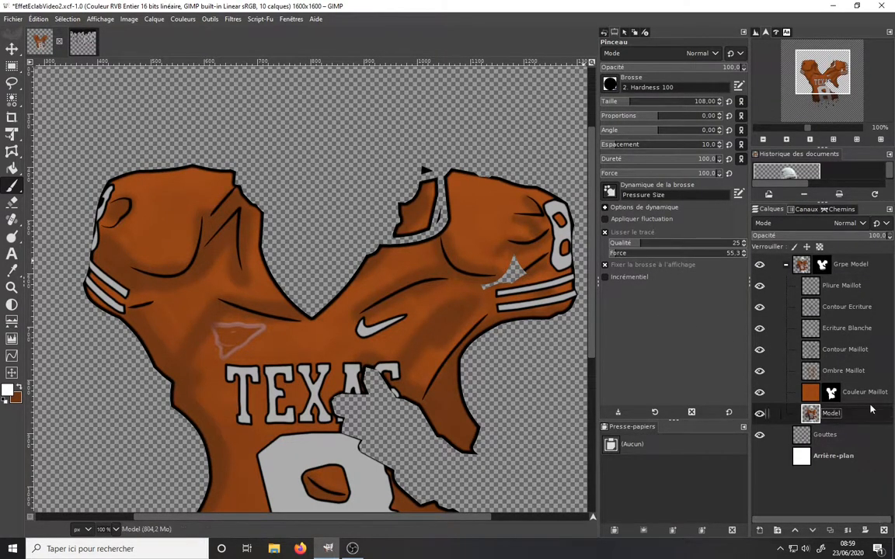
Try placing Gouttes inside the Grpe Model group and Model outside it, and undo moving Model out.
left_click(803, 440)
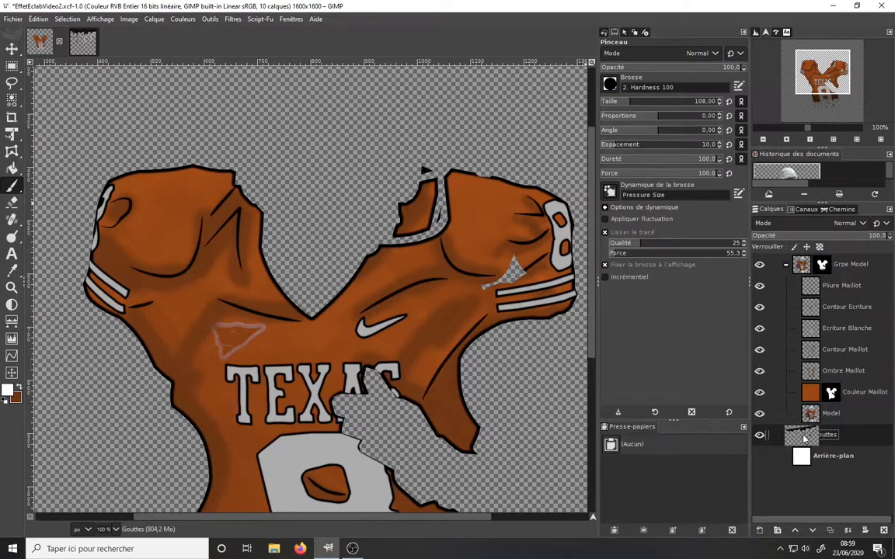
left_click_drag(804, 439, 814, 458)
left_click(760, 414)
left_click(761, 414)
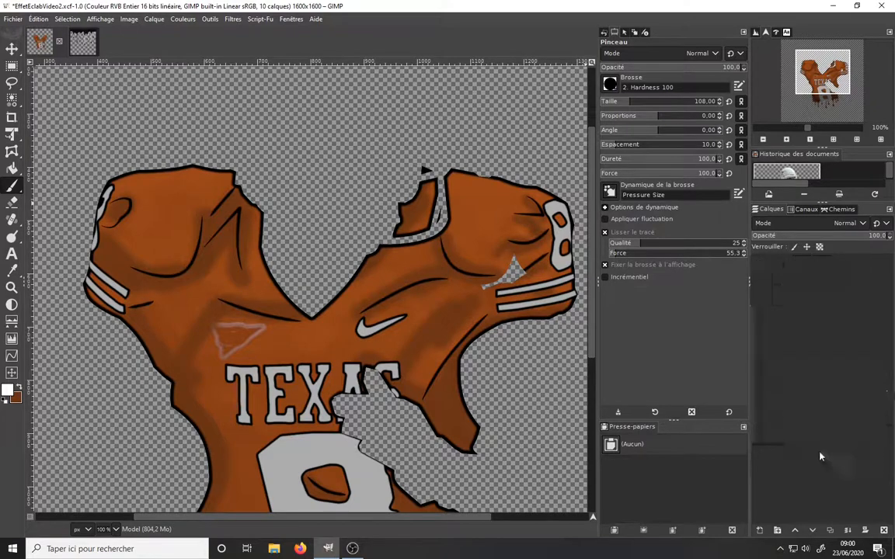
scroll(531, 312, "down", 5)
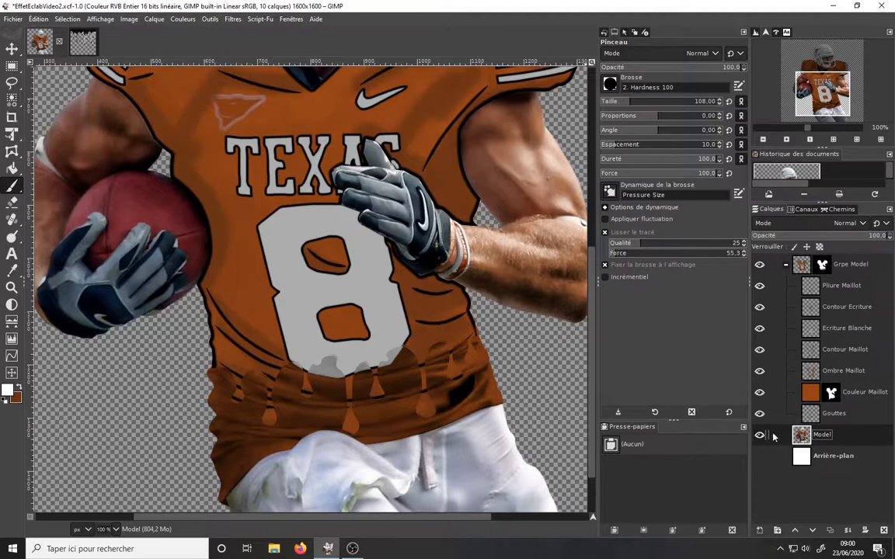
key("ctrl+z")
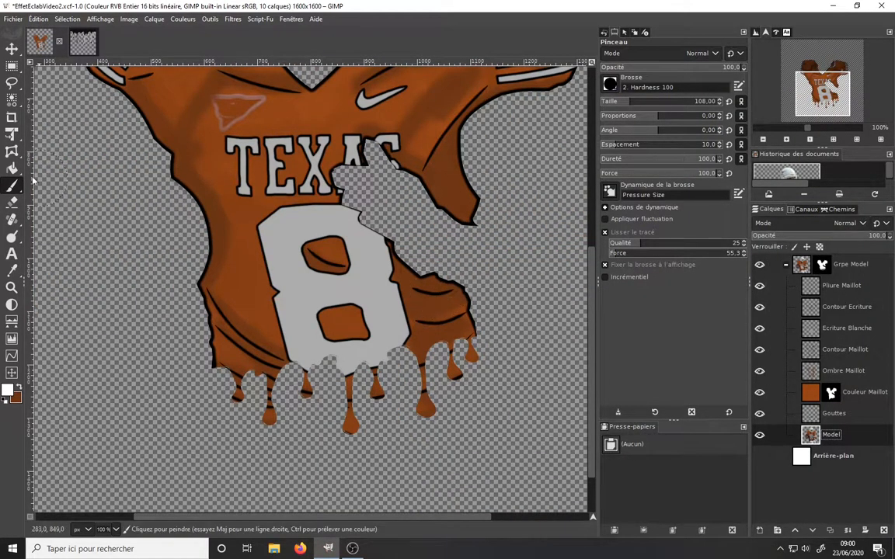
Paint white on the group mask to reveal the gloved hand, the bent arm beside the number and the player's helmet.
mouse_move(334, 148)
left_mouse_down()
mouse_move(366, 179)
mouse_move(404, 249)
mouse_move(505, 233)
mouse_move(486, 115)
left_mouse_up()
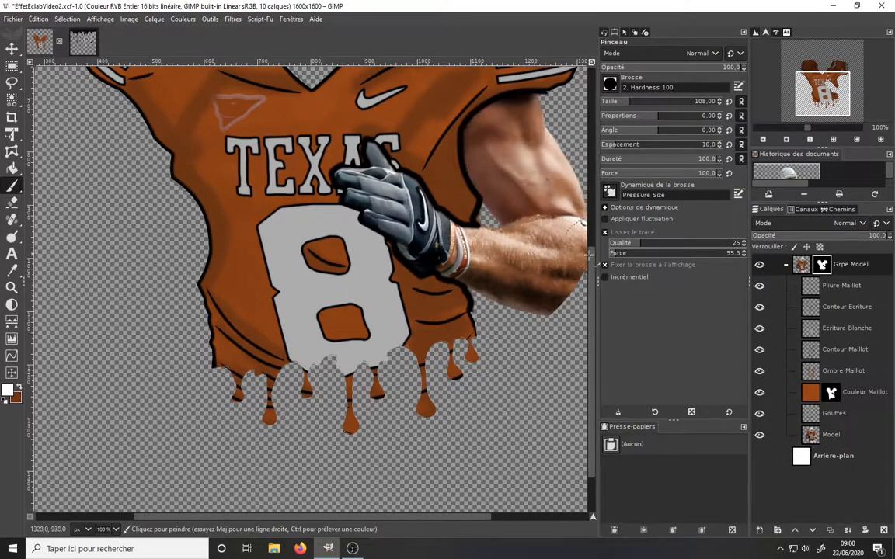
left_click_drag(589, 256, 575, 312)
left_click_drag(575, 312, 485, 351)
left_click_drag(342, 140, 357, 357)
mouse_move(342, 117)
left_mouse_down()
mouse_move(346, 262)
mouse_move(274, 324)
mouse_move(190, 85)
mouse_move(170, 203)
left_mouse_up()
left_click_drag(344, 113, 326, 247)
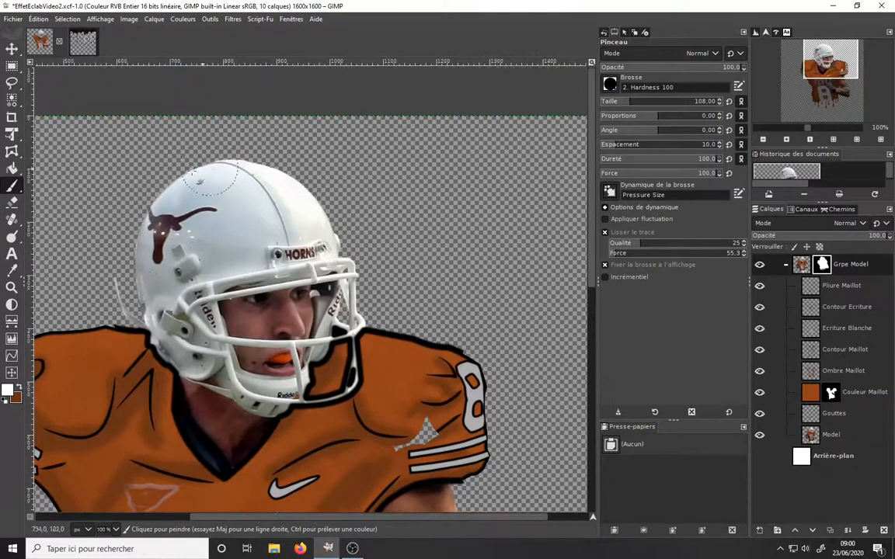
Paint white on the group mask to reveal the remaining upper body, the other arm and the football.
left_click_drag(410, 277, 530, 113)
mouse_move(148, 295)
left_mouse_down()
mouse_move(134, 448)
mouse_move(203, 431)
mouse_move(268, 240)
mouse_move(163, 311)
mouse_move(124, 233)
mouse_move(117, 156)
left_mouse_up()
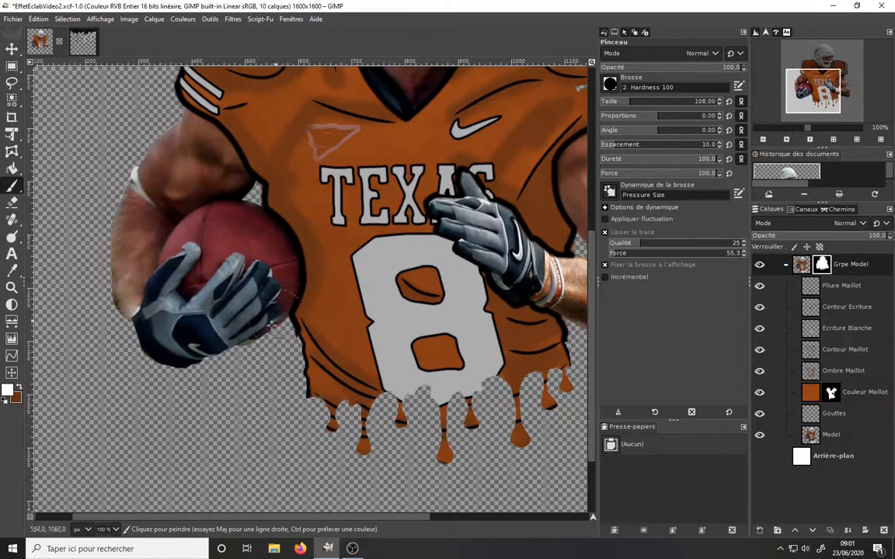
left_click_drag(180, 360, 46, 306)
Place Gouttes below the Grpe Model group, enlarge it to the image size and offset it slightly downward as a dark drip edge.
left_click_drag(811, 415, 815, 447)
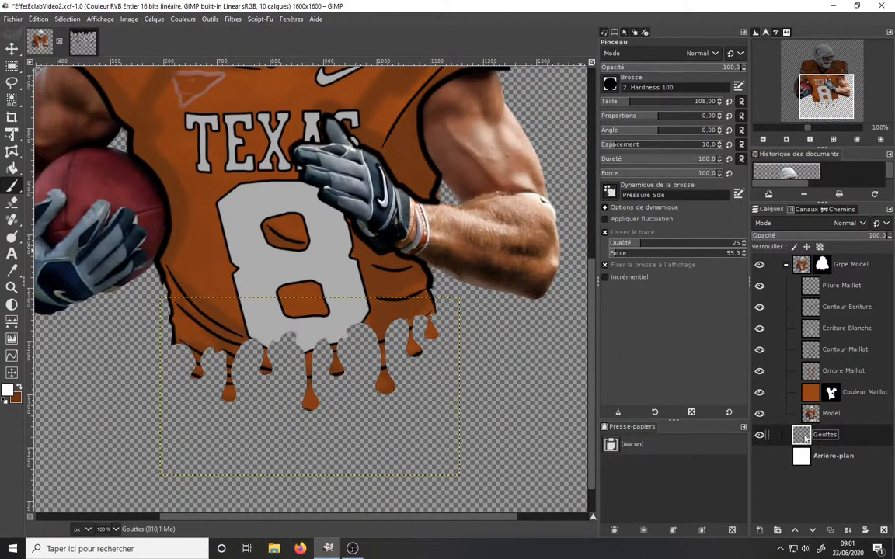
right_click(803, 435)
left_click(725, 232)
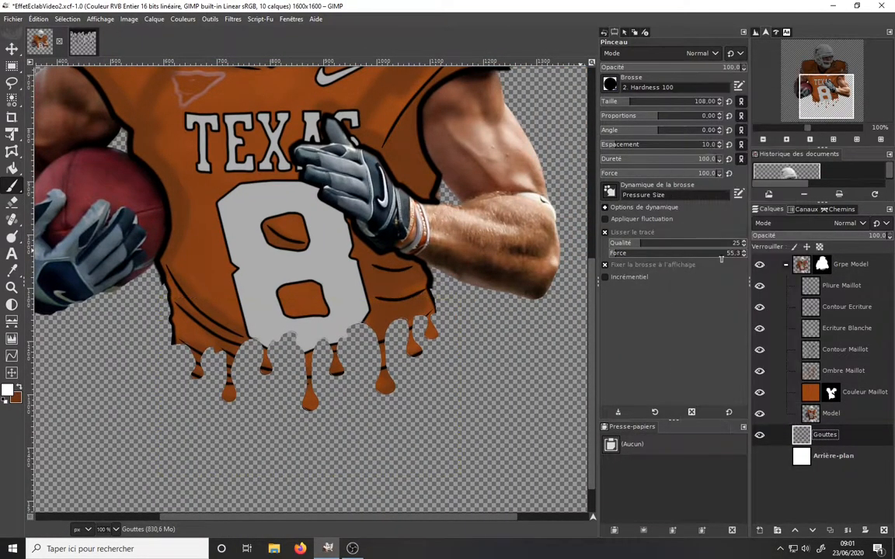
left_click(12, 48)
left_click_drag(336, 389, 338, 397)
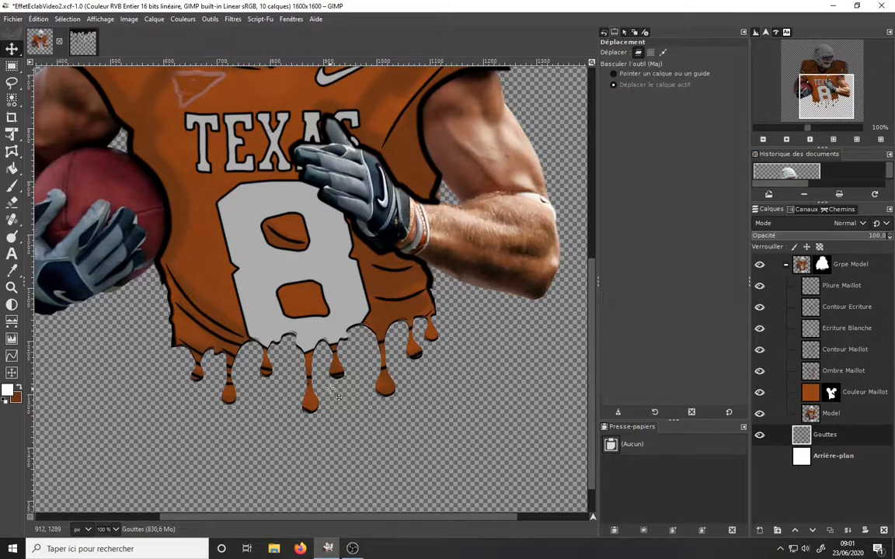
Collapse the Grpe Model group and show the white Arrière-plan layer.
left_click(786, 264)
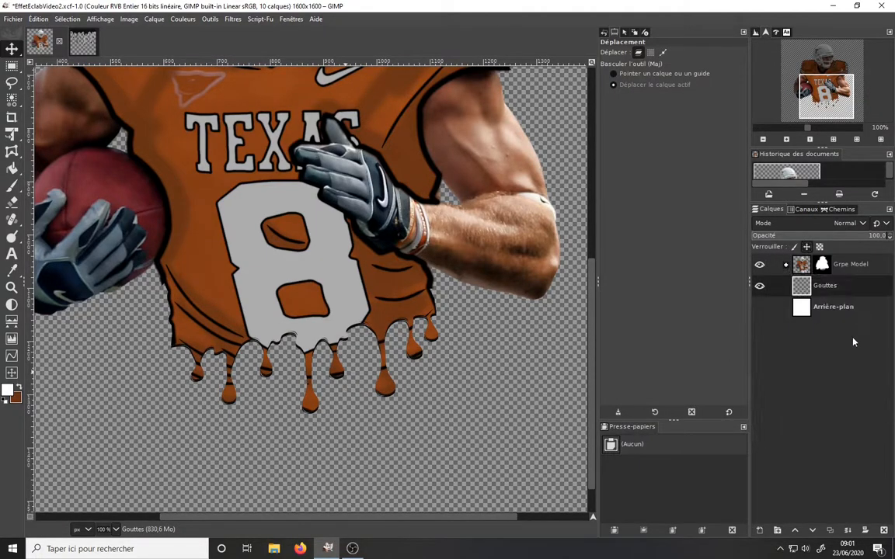
left_click(760, 307)
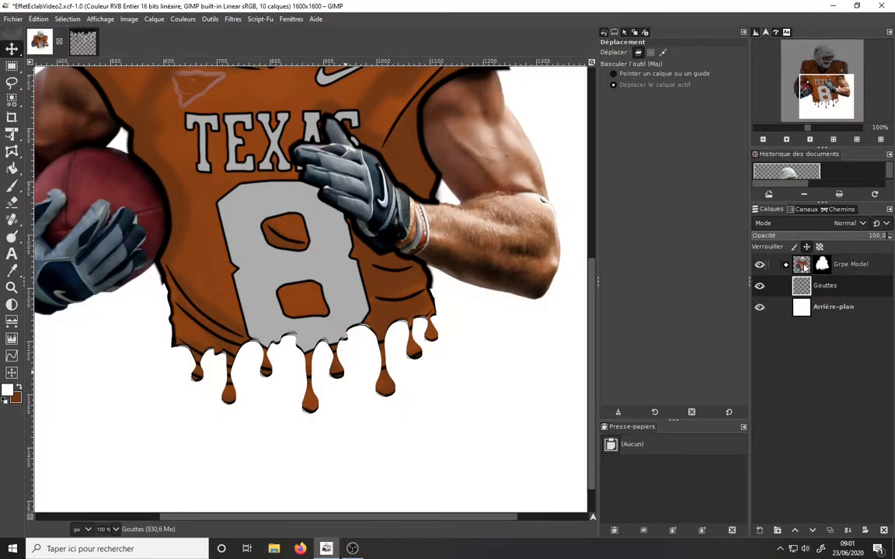
Paint white on the Grpe Model mask to fill the gap on the sleeve beside the small 8, and select the Gouttes layer.
left_click(785, 264)
left_click(809, 414)
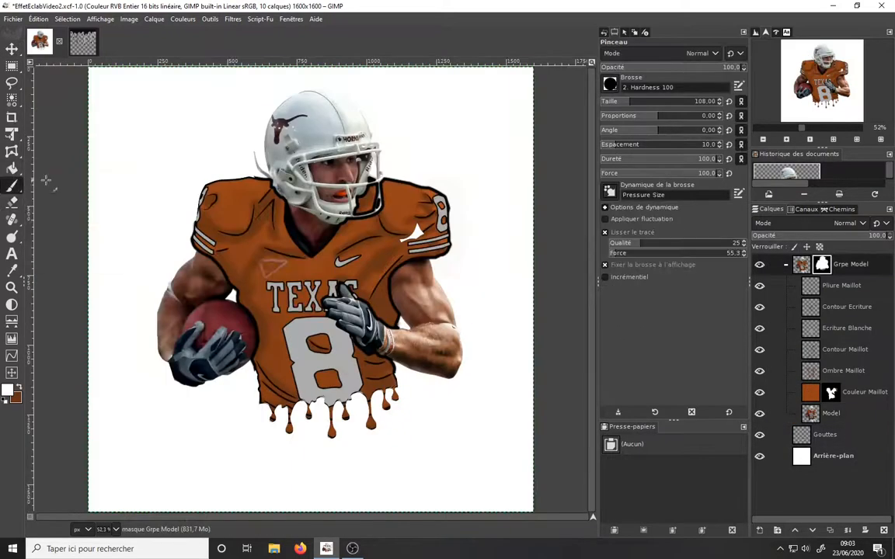
left_click_drag(389, 259, 385, 320)
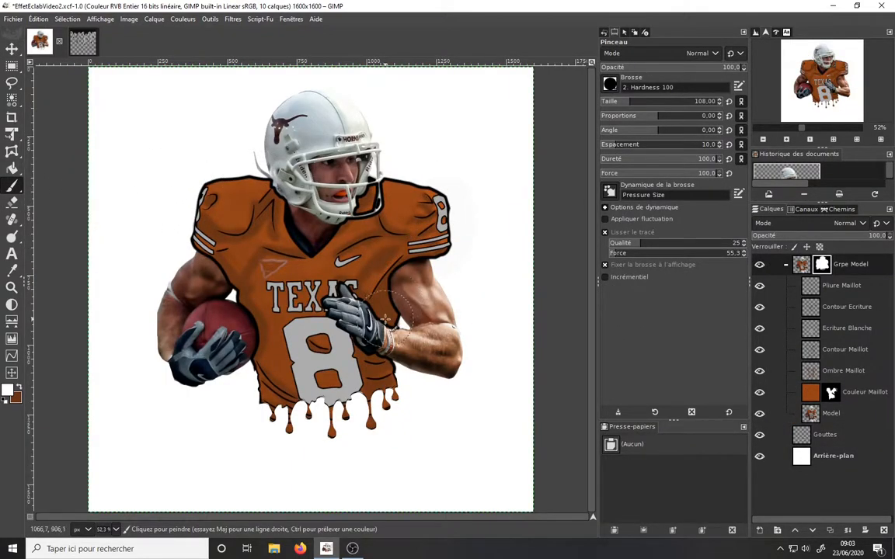
left_click(825, 434)
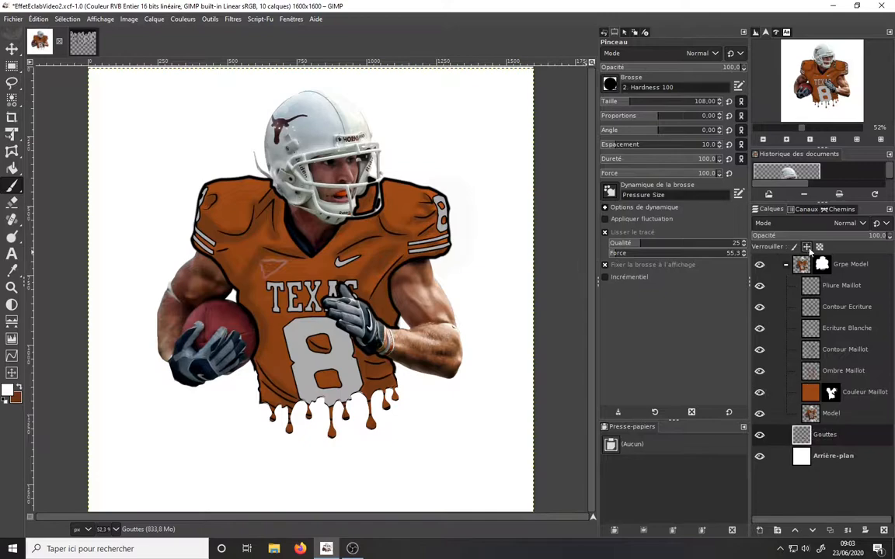
Start a drop shadow on the Model layer and set its opacity to 0.910.
key("m")
left_click(346, 417)
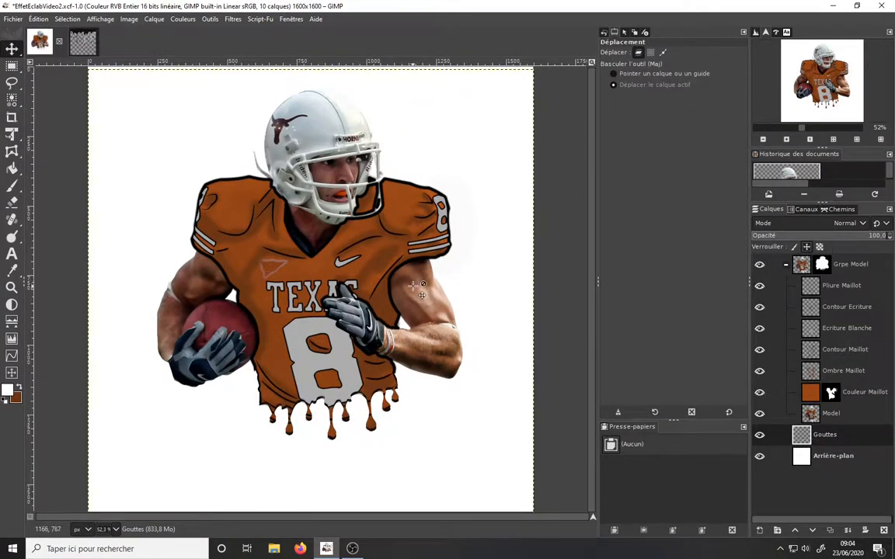
left_click(830, 413)
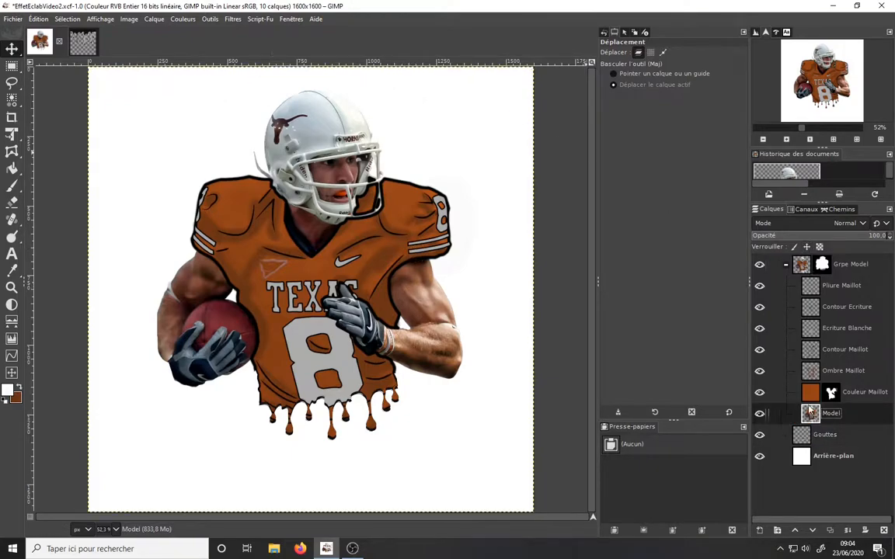
left_click(233, 19)
mouse_move(280, 124)
left_click(396, 206)
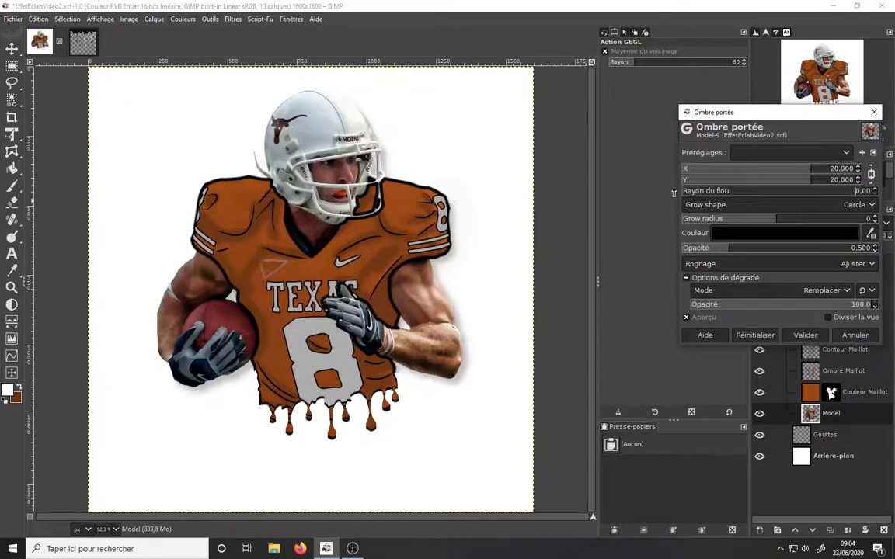
left_click_drag(730, 249, 767, 250)
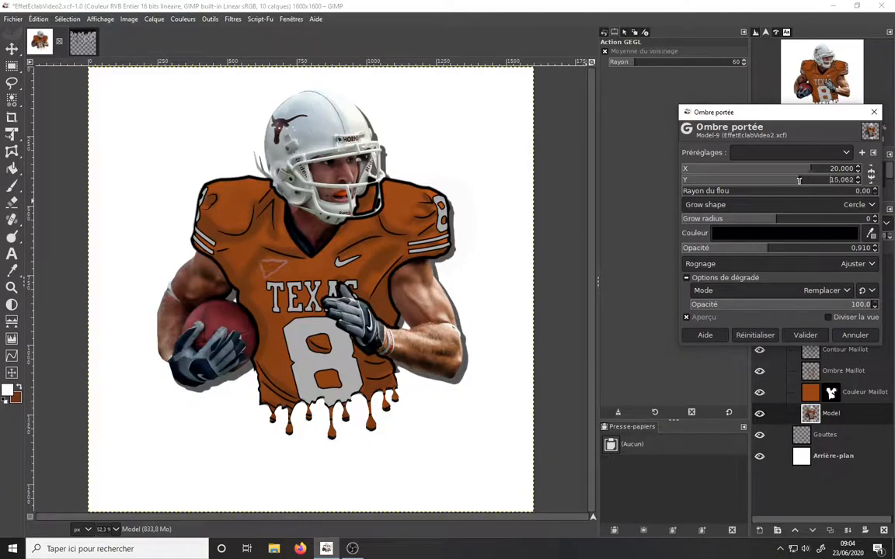
Offset the drop shadow about 45 in X and 8 in Y, set its blur radius to about 20 and apply it.
left_click_drag(799, 180, 762, 172)
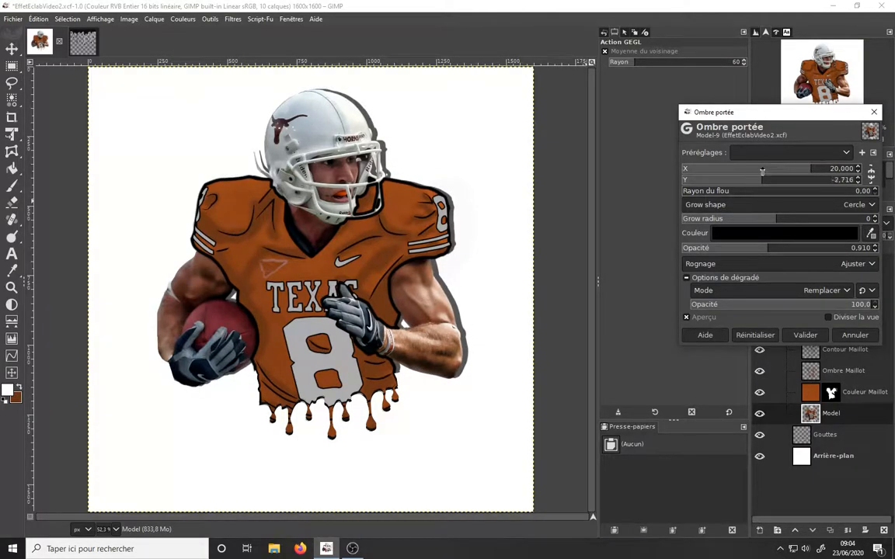
scroll(799, 168, "up", 5)
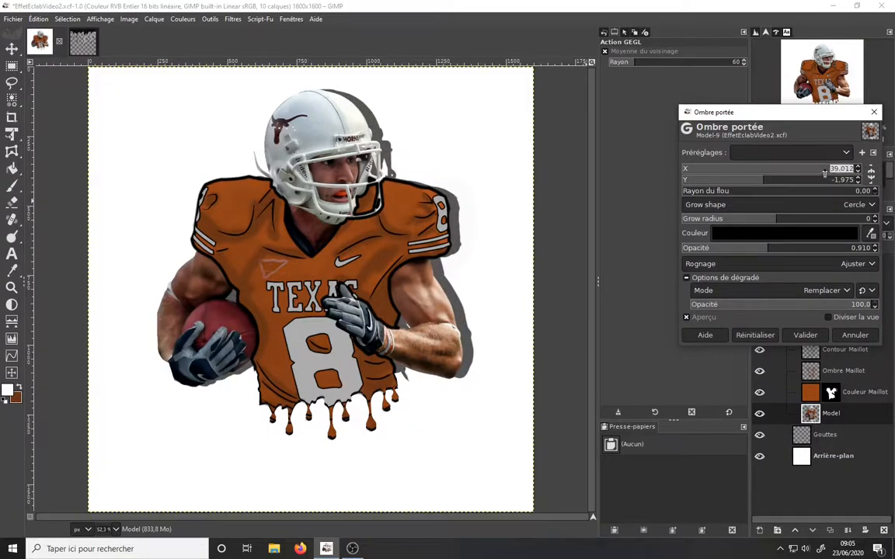
left_click_drag(825, 172, 852, 170)
scroll(857, 180, "up", 9)
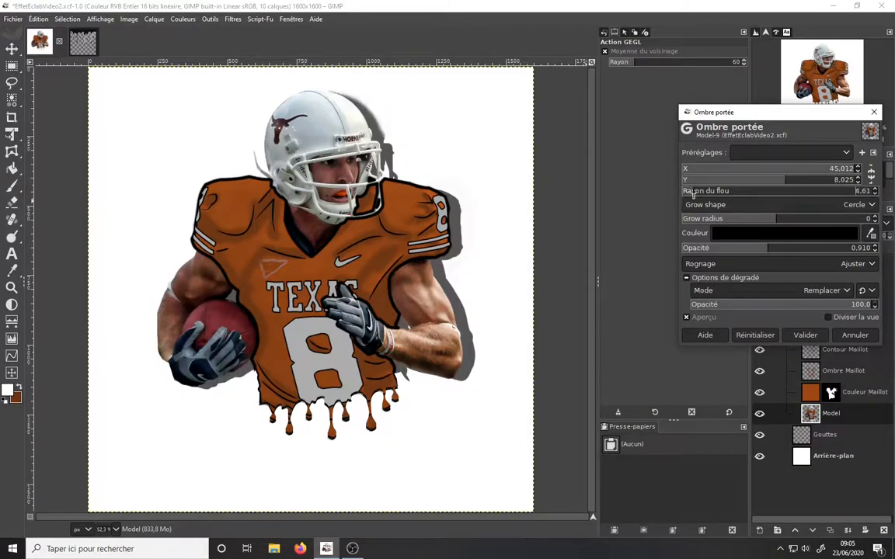
left_click_drag(693, 194, 714, 192)
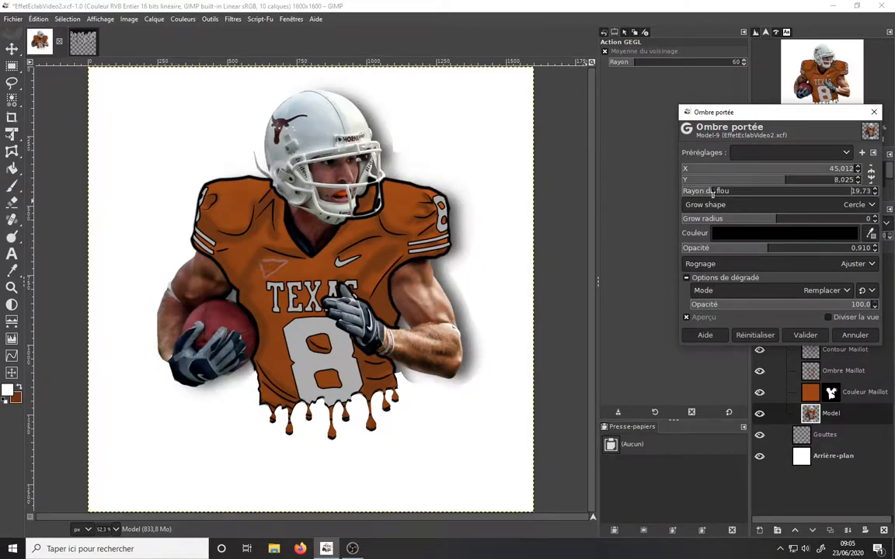
left_click(786, 338)
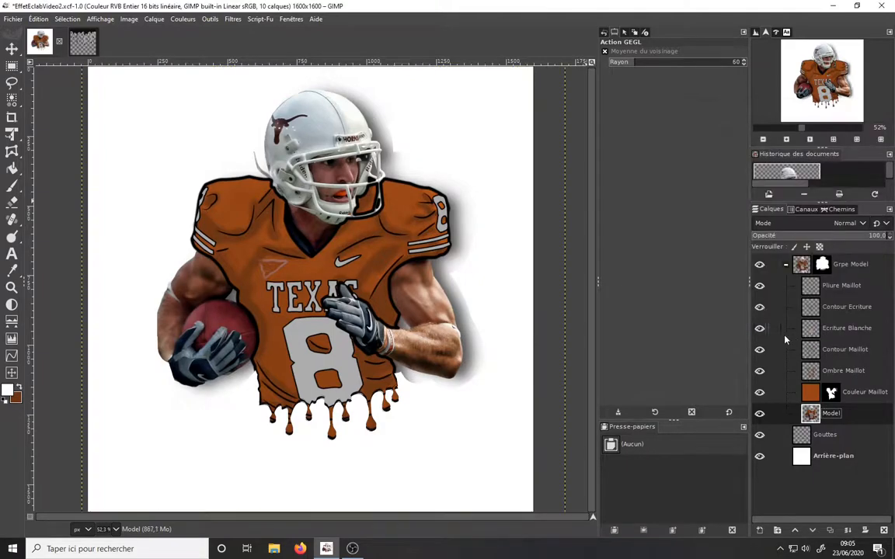
Resize the Model layer to the image dimensions.
left_click(842, 209)
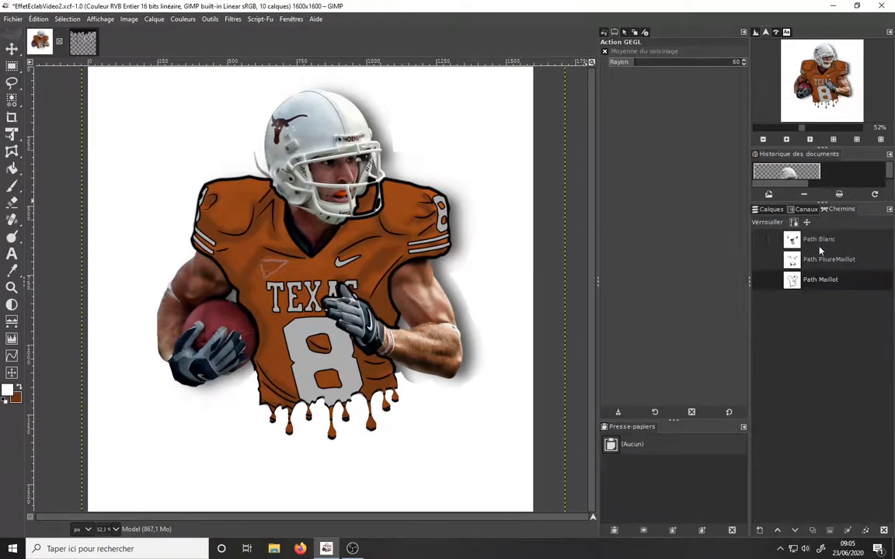
left_click(771, 210)
right_click(815, 418)
left_click(738, 213)
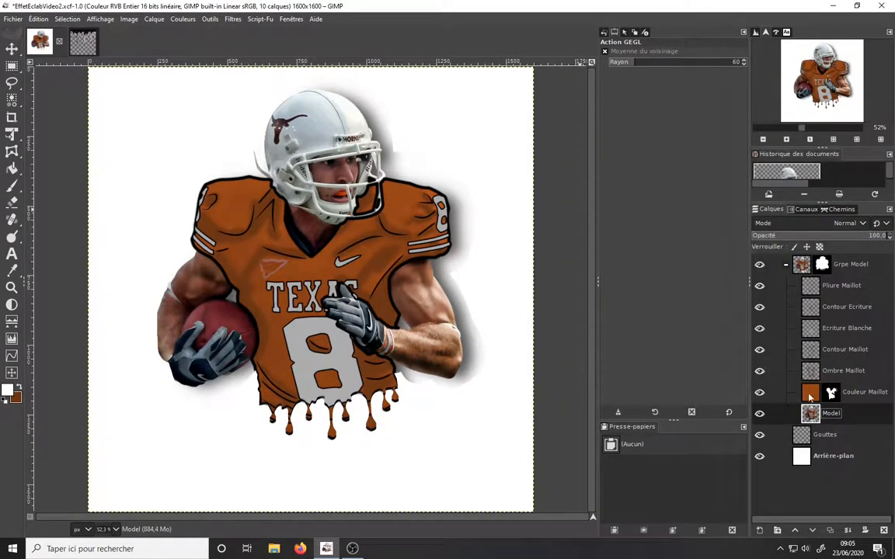
Erase the leftover shadow between the jersey edge and the forearm on the Model layer with a size 14 eraser.
left_click(813, 308)
left_click(804, 266)
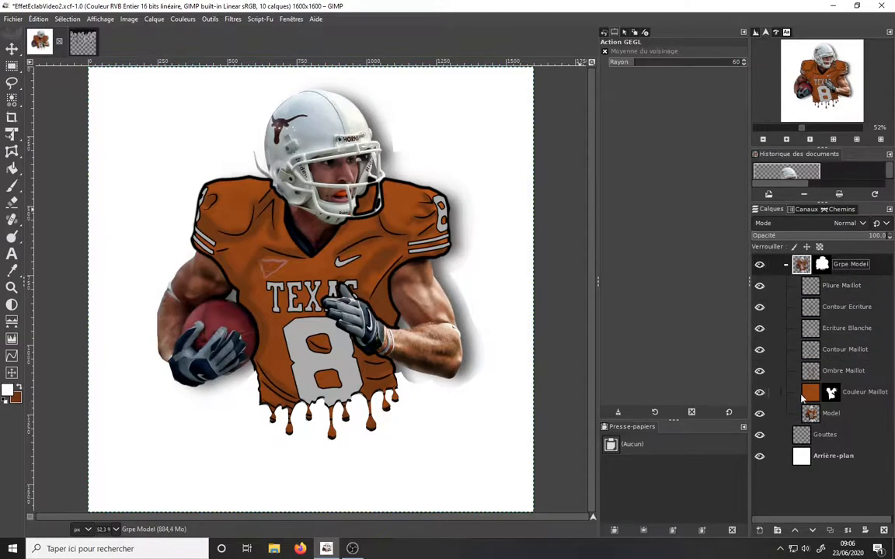
left_click(823, 413)
left_click(11, 201)
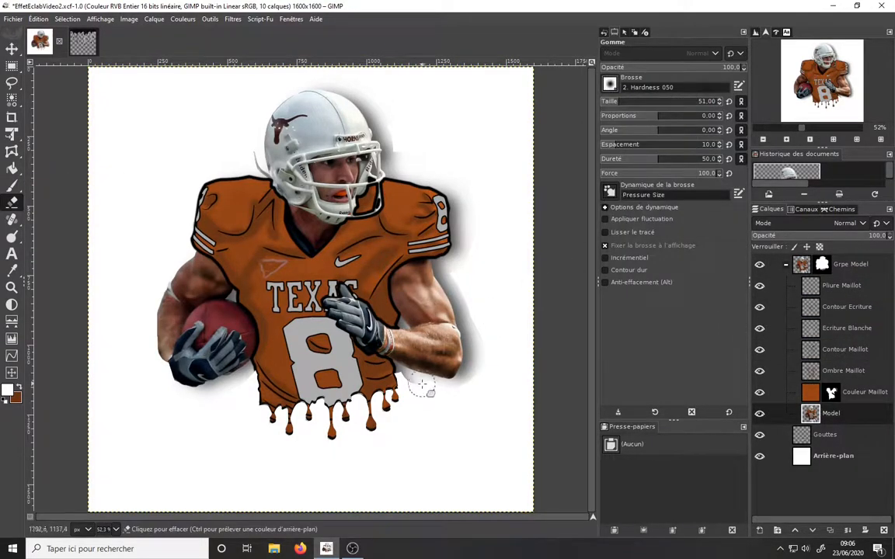
scroll(829, 85, "up", 3)
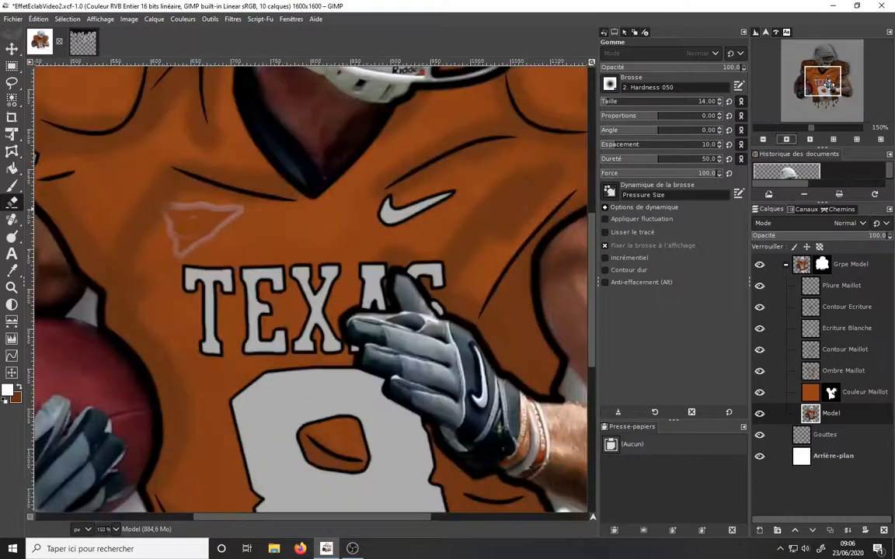
left_click_drag(829, 85, 838, 95)
mouse_move(406, 329)
left_mouse_down()
mouse_move(408, 355)
mouse_move(404, 325)
mouse_move(456, 352)
mouse_move(434, 350)
mouse_move(445, 360)
mouse_move(420, 332)
left_mouse_up()
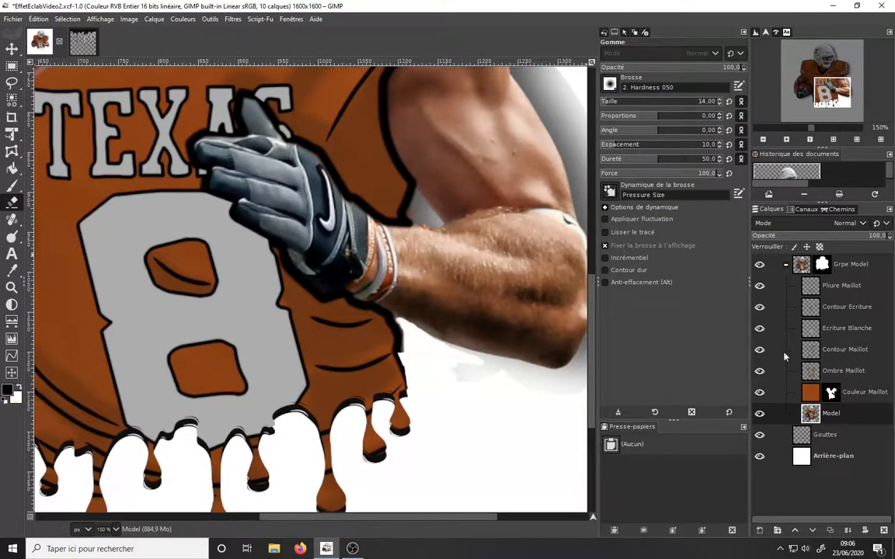
Complete the jersey's black outline below the forearm on Contour Maillot and touch up its edge on the Grpe Model mask with white and black.
left_click(817, 353)
key("p")
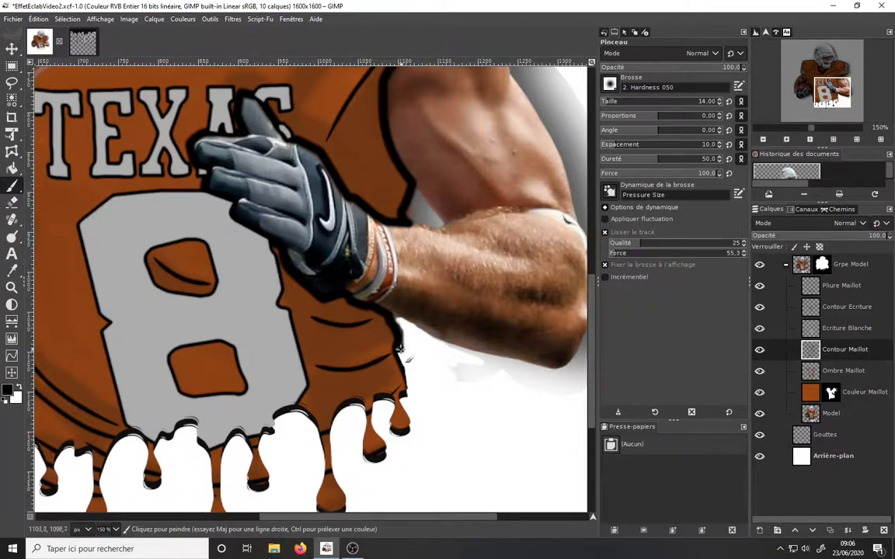
left_click(822, 264)
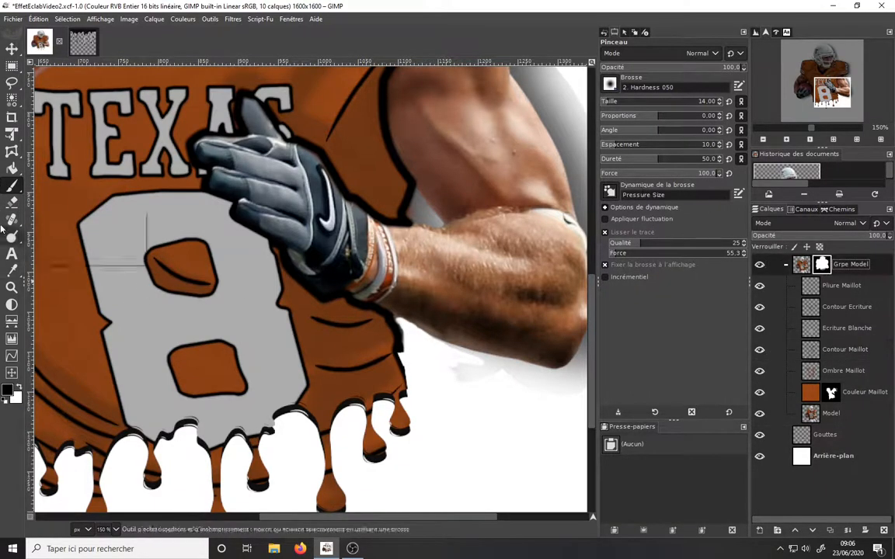
key("x")
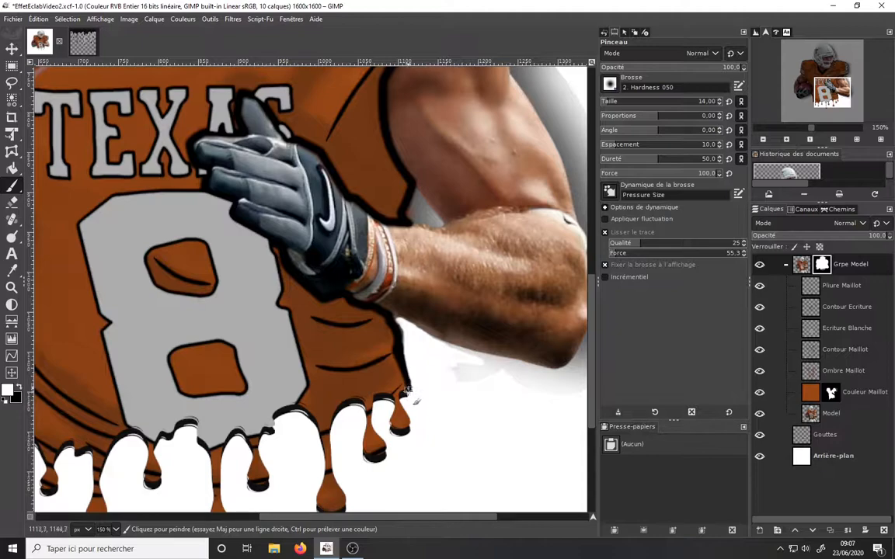
key("x")
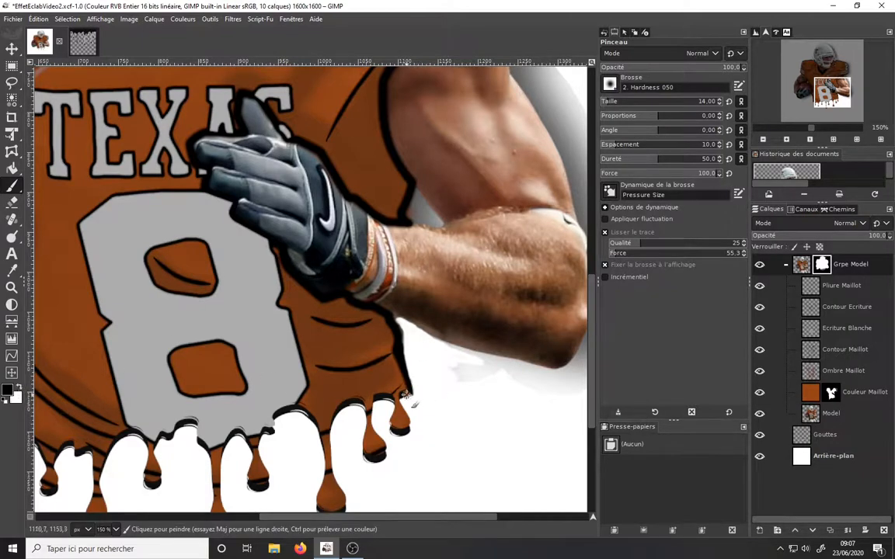
key("x")
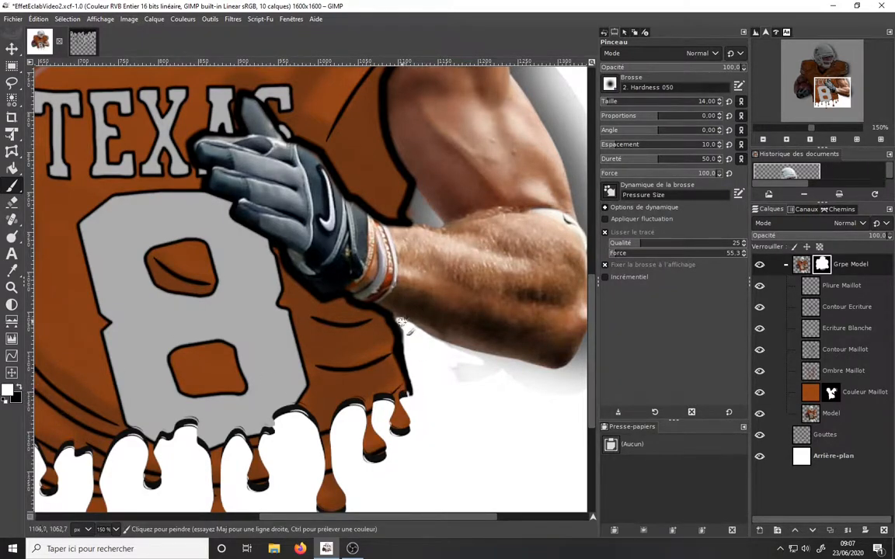
left_click_drag(400, 322, 414, 395)
left_click(20, 387)
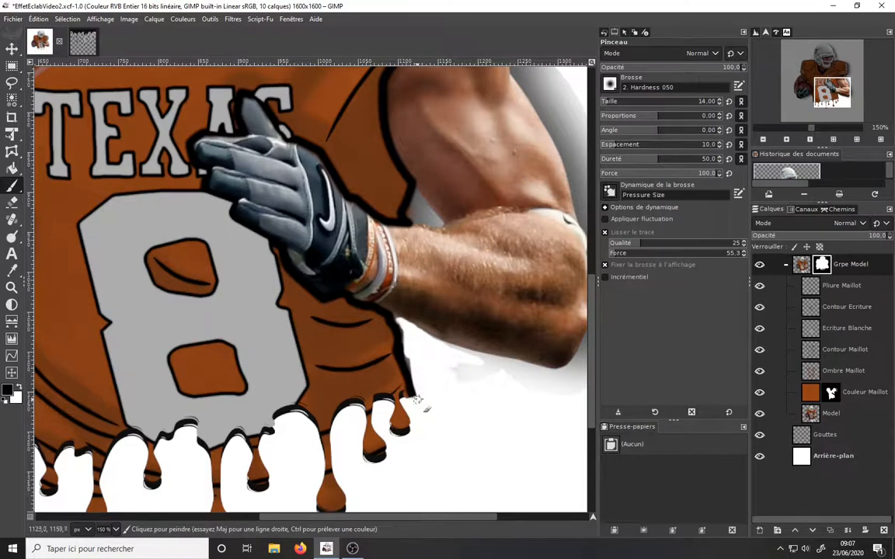
Collapse the Grpe Model group and make the group itself active instead of its mask.
left_click(785, 264)
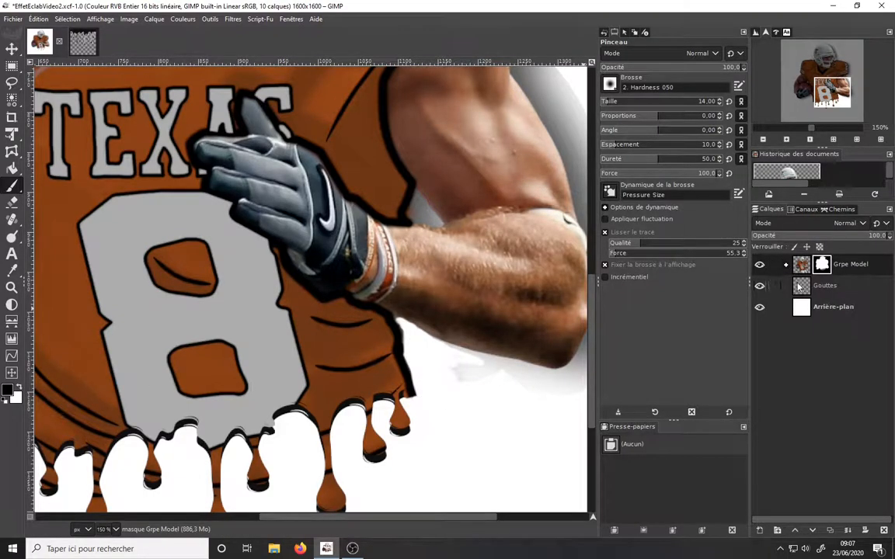
left_click(799, 287)
left_click(801, 266)
left_click_drag(592, 327, 580, 118)
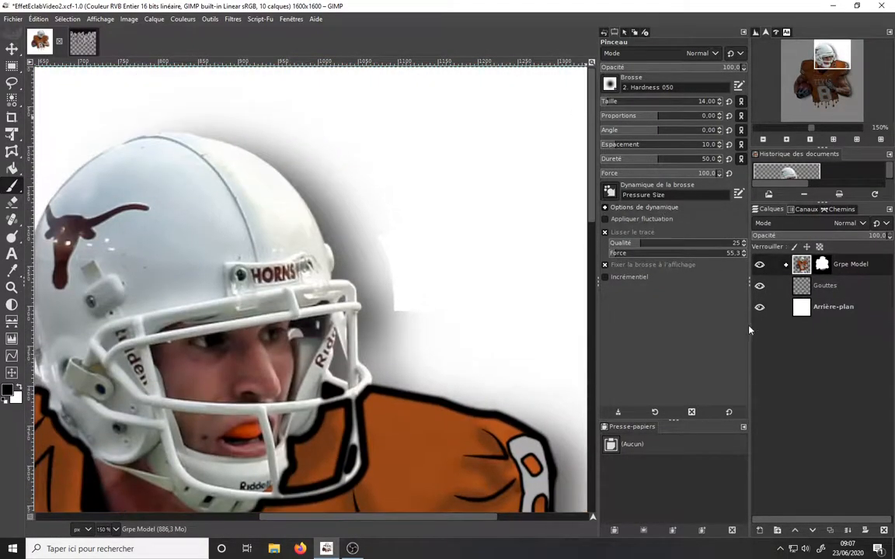
left_click(763, 141)
left_click(763, 141)
left_click(763, 141)
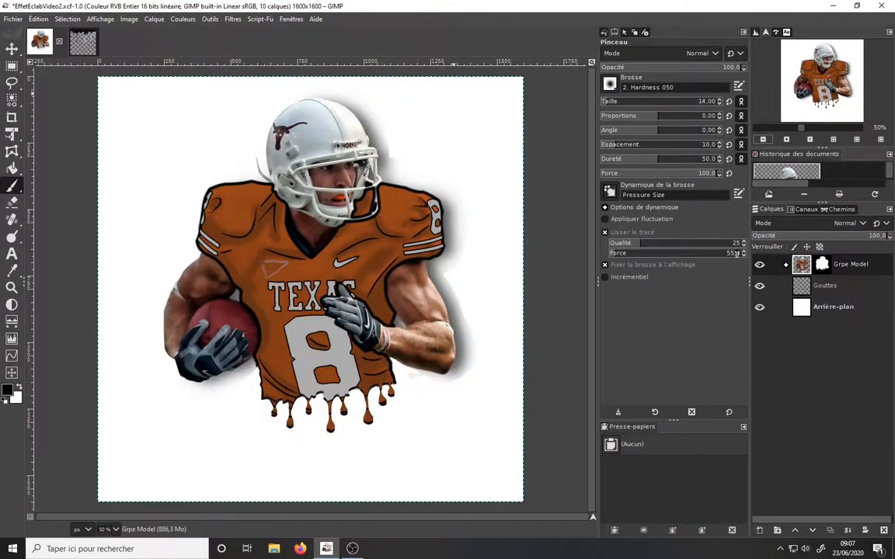
Open 3024.jpg and add its paint-splatter picture as a new layer in the football player image.
left_click(13, 19)
left_click(31, 51)
left_click(295, 142)
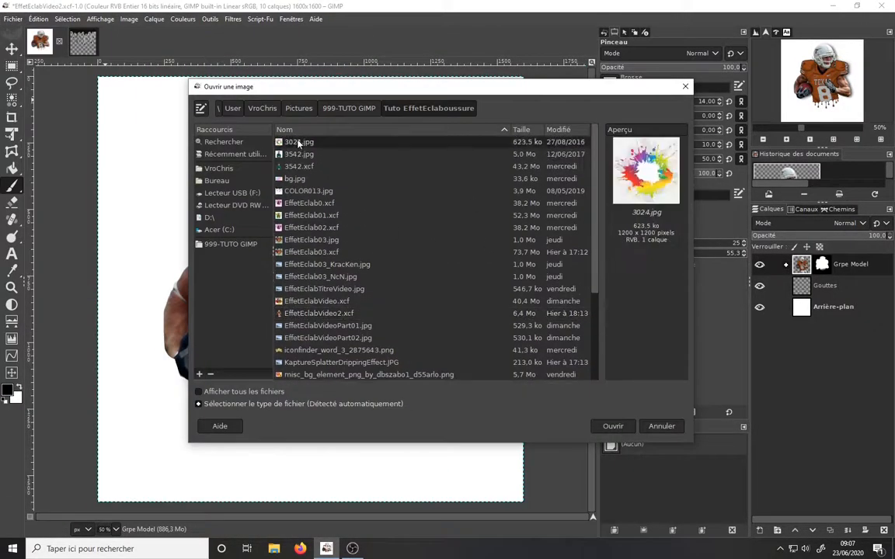
left_click(613, 425)
left_click(189, 182)
left_click_drag(102, 42, 204, 151)
Rename the splatter layer Eclaboussure and place it between Gouttes and Arrière-plan.
left_click_drag(838, 285, 814, 258)
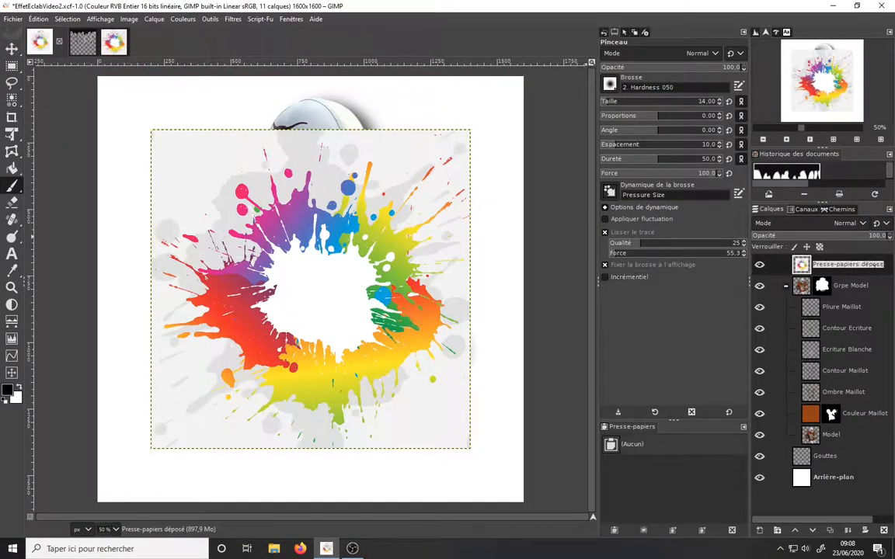
type("Eclaboussure")
key("Return")
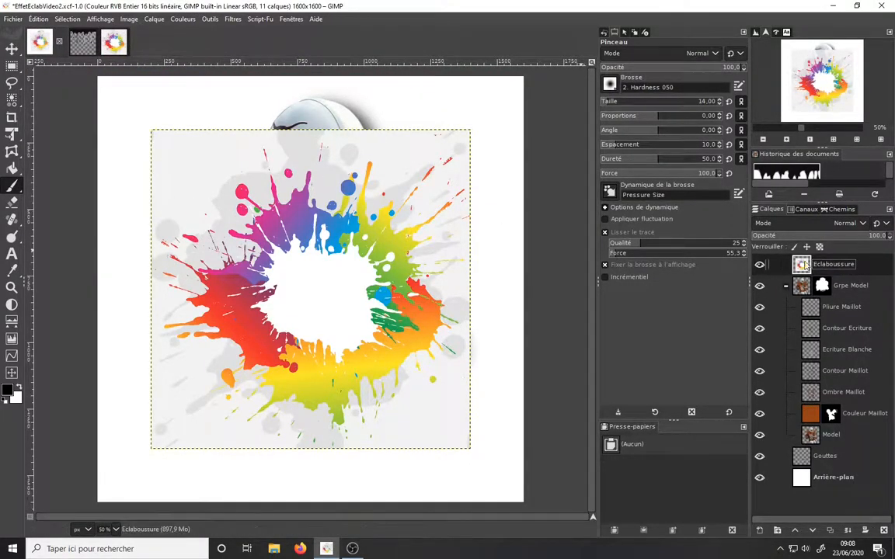
left_click_drag(824, 264, 823, 466)
Enlarge Eclaboussure with Unified Transform to cover the whole canvas, and fit the layer to the image dimensions.
left_click(12, 134)
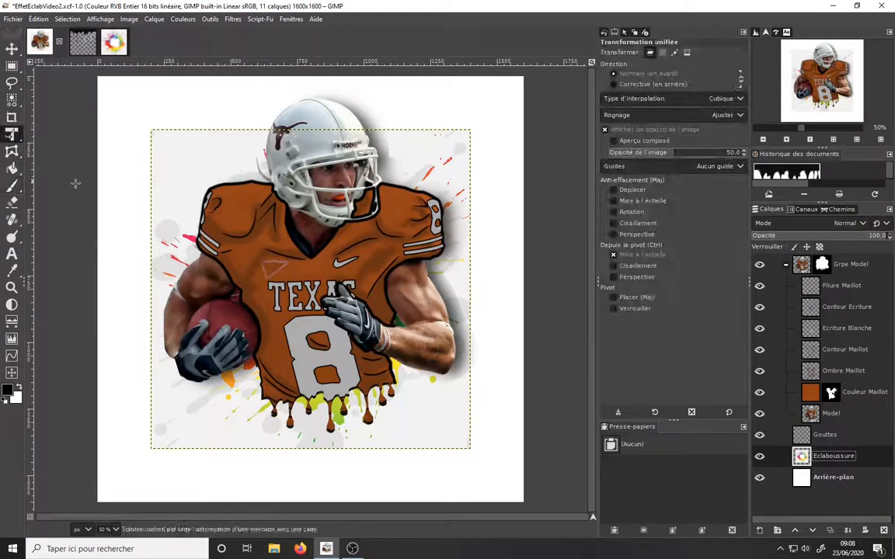
left_click(76, 184)
left_click_drag(150, 128, 94, 79)
left_click_drag(233, 225, 225, 204)
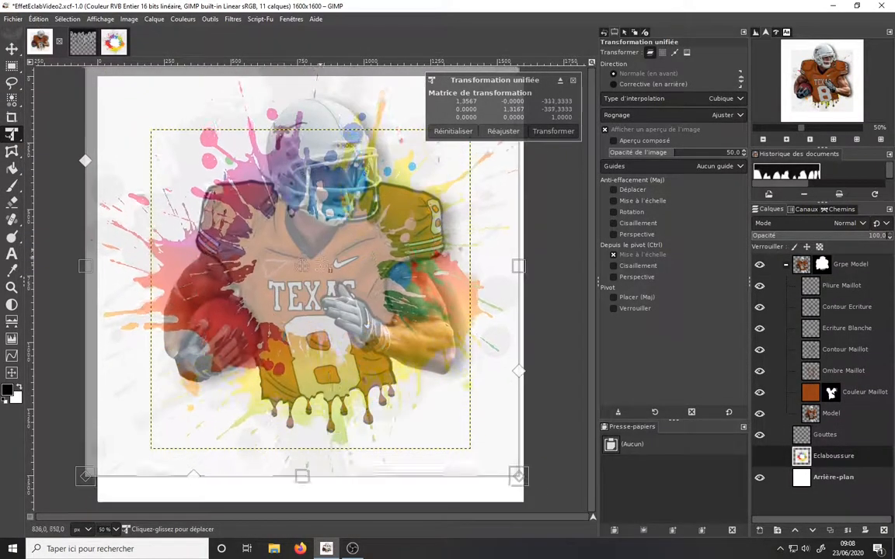
left_click_drag(302, 477, 302, 500)
left_click_drag(529, 278, 566, 266)
key("Return")
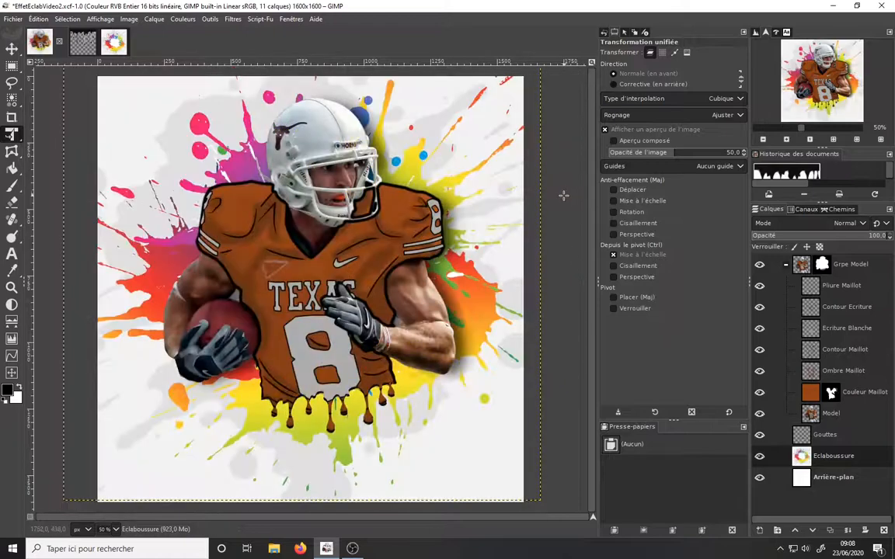
right_click(800, 456)
left_click(728, 260)
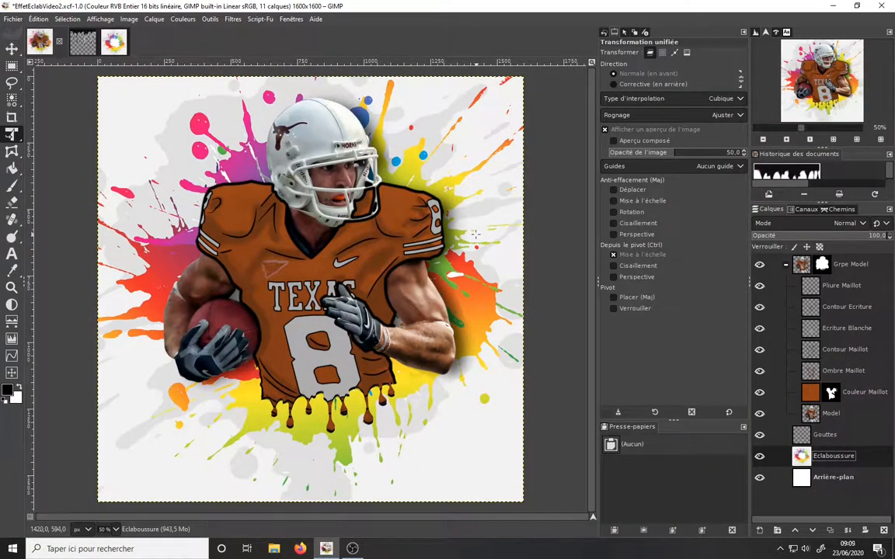
Create a new layer from the visible image above Grpe Model and name it G'MIC Cinema5.
left_click(786, 264)
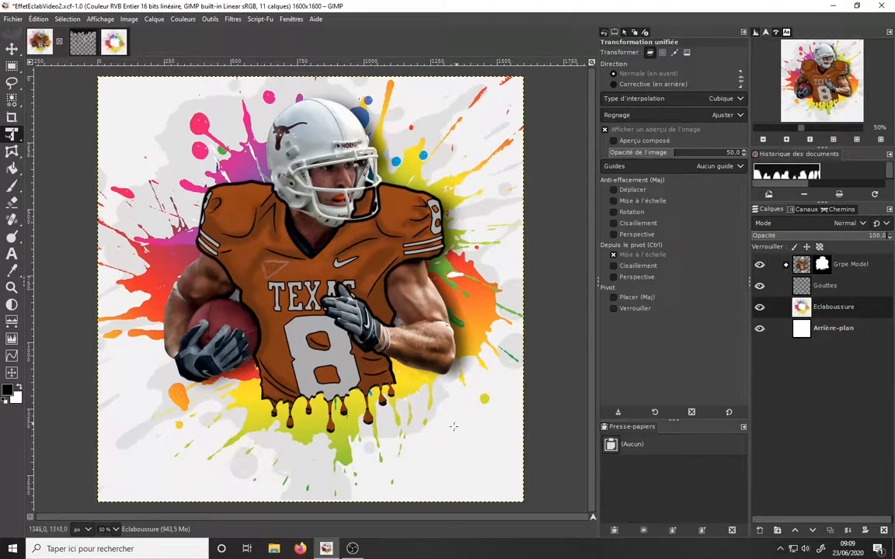
left_click(804, 265)
right_click(804, 265)
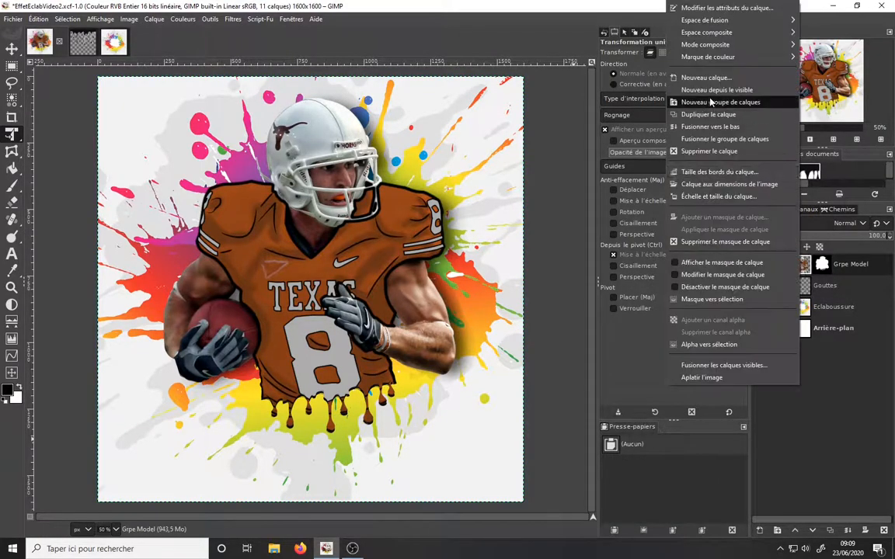
left_click(680, 88)
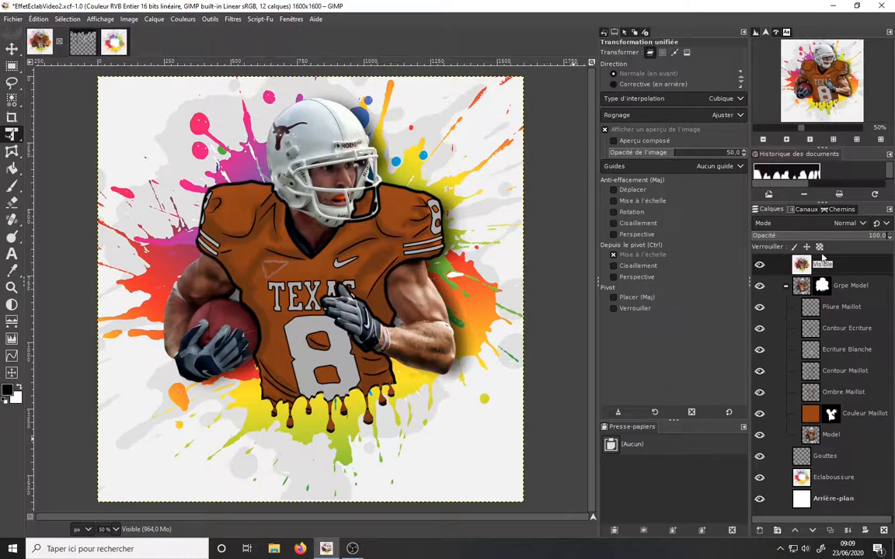
type("G'MIC Cinema5")
key("Return")
Apply the G'MIC Color Presets filter to the G'MIC Cinema5 layer using the Abigail Gonzalez (21) pack and the Cinema 5 preset.
left_click(231, 19)
left_click(253, 324)
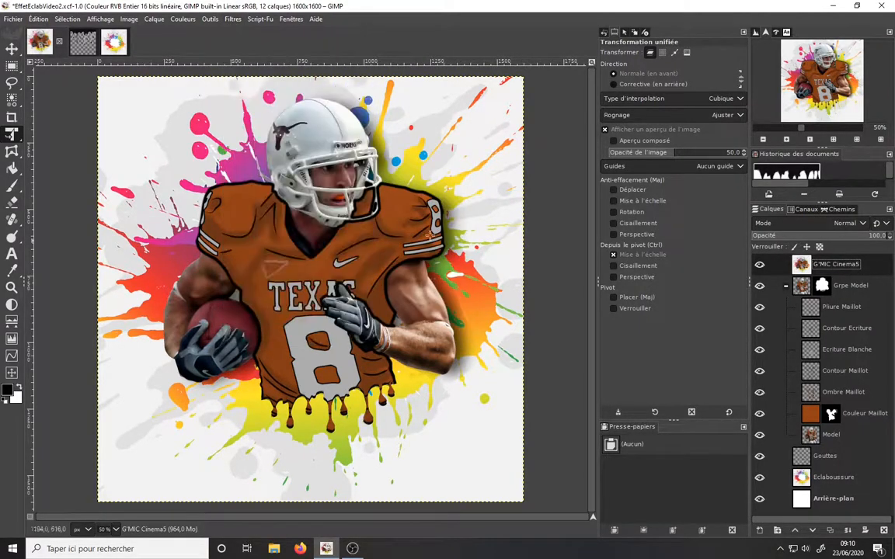
left_click(489, 100)
left_click(522, 267)
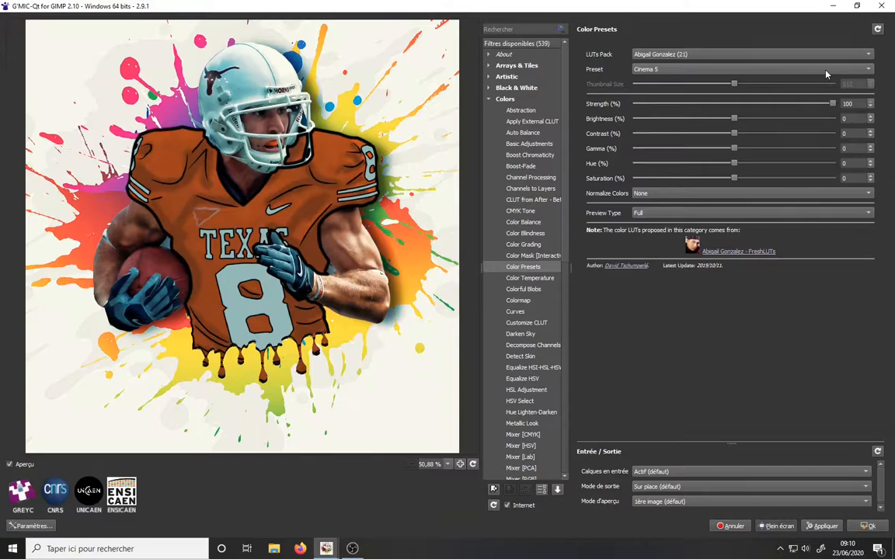
left_click(867, 526)
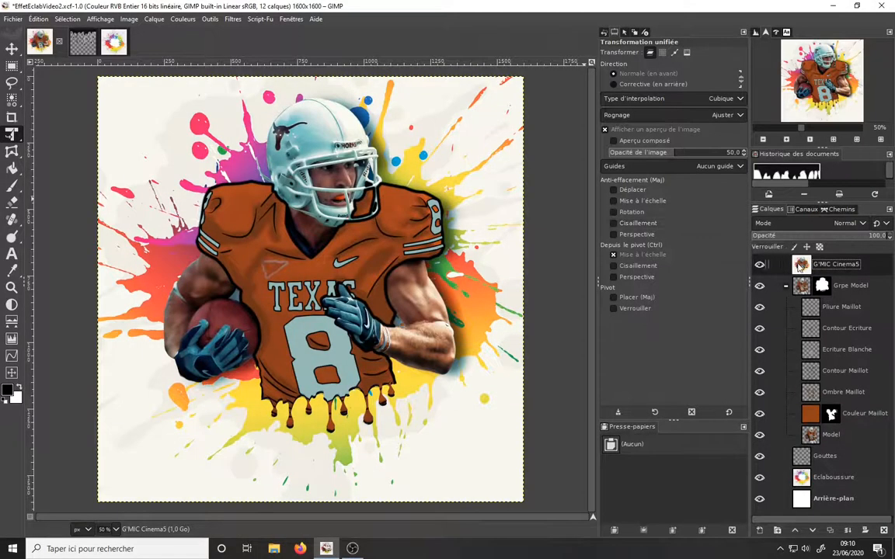
Create a new layer from the visible image above G'MIC Cinema5 and name it Medaillon.
right_click(800, 266)
left_click(735, 90)
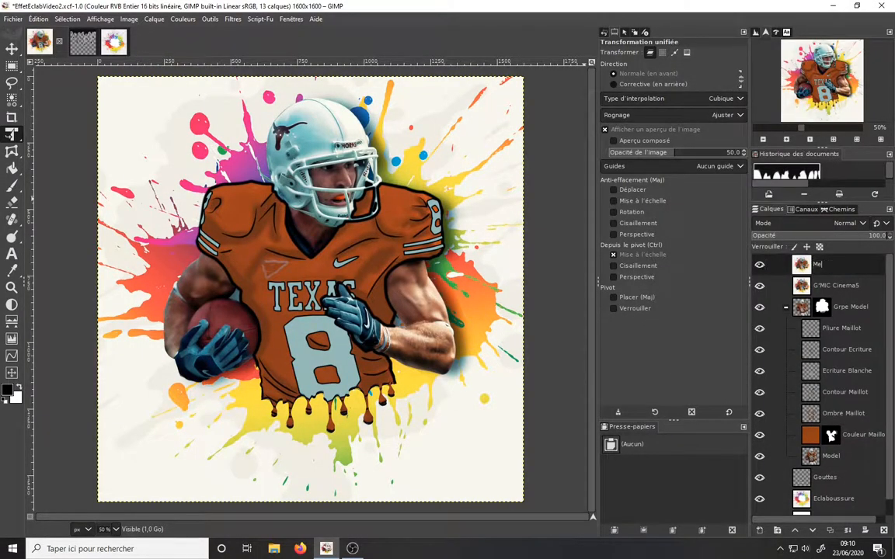
Apply a black circular Médaillon vignette to the Medaillon layer with radius about 1.5, gradient softness about 0.68 and gamma about 0.6.
left_click(233, 19)
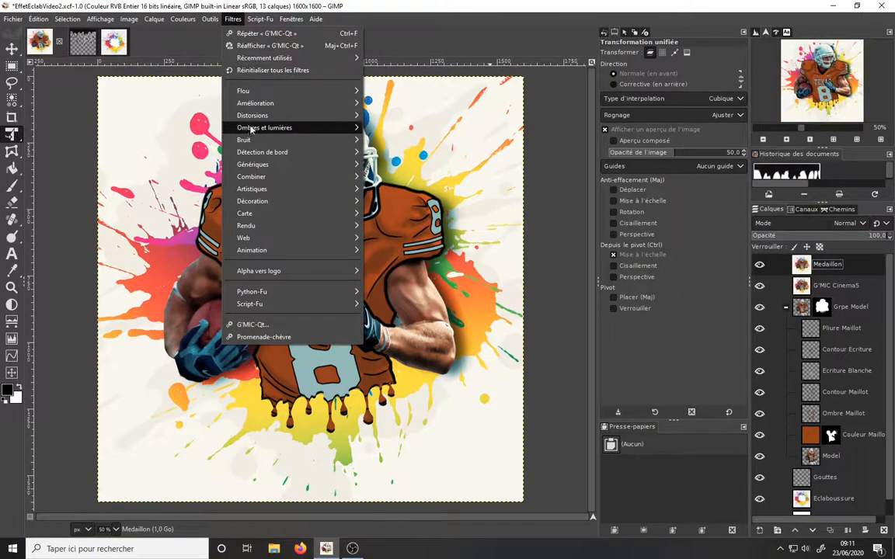
mouse_move(300, 126)
left_click(394, 235)
mouse_move(567, 290)
left_mouse_down()
mouse_move(595, 290)
mouse_move(571, 301)
left_mouse_up()
left_click_drag(540, 419, 565, 456)
left_click_drag(502, 416, 457, 386)
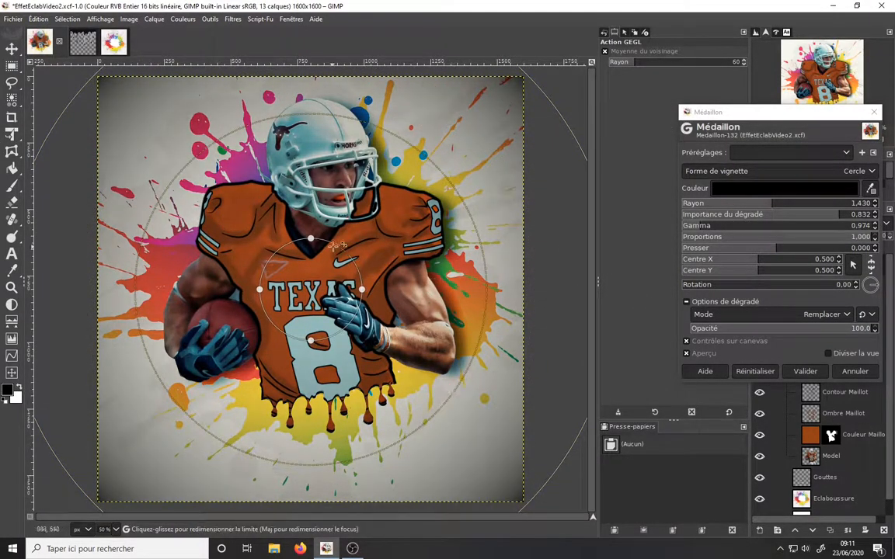
left_click_drag(354, 318, 375, 332)
left_click_drag(553, 102, 568, 99)
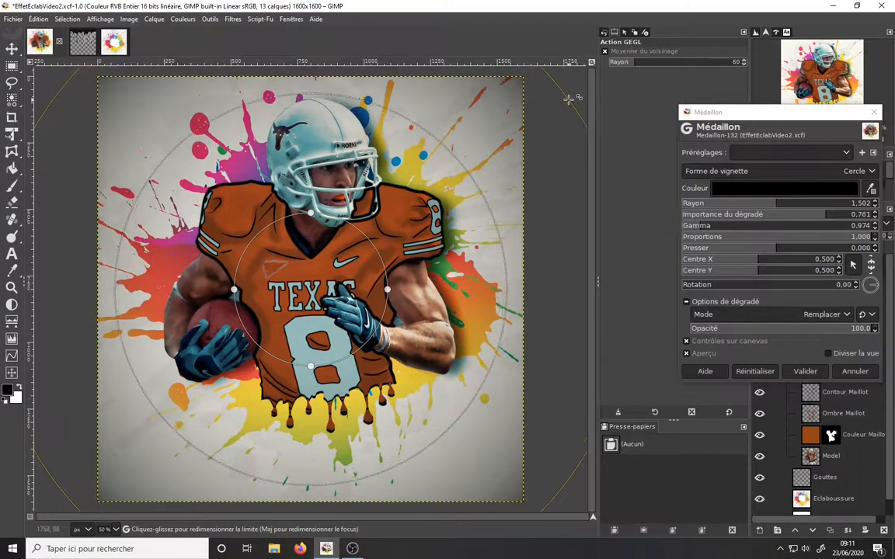
left_click_drag(457, 159, 440, 174)
left_click_drag(369, 238, 386, 221)
left_click_drag(457, 172, 443, 182)
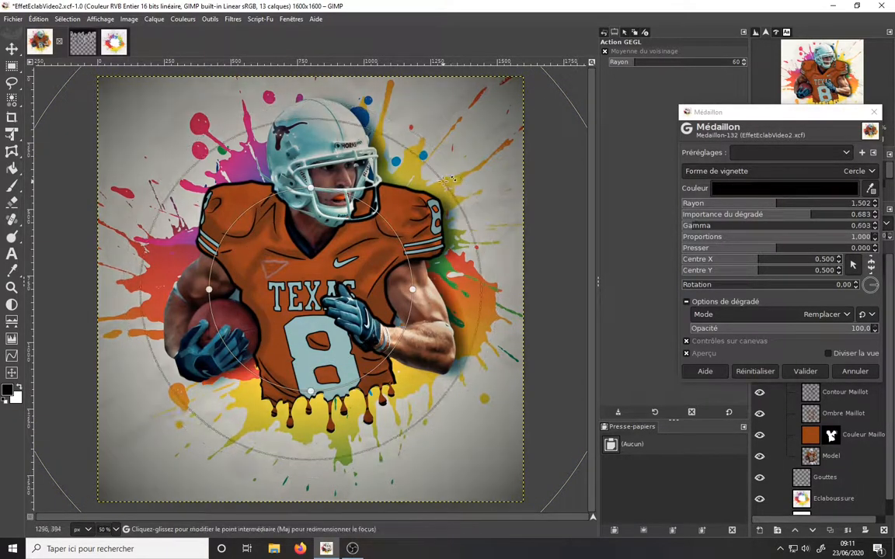
left_click(808, 372)
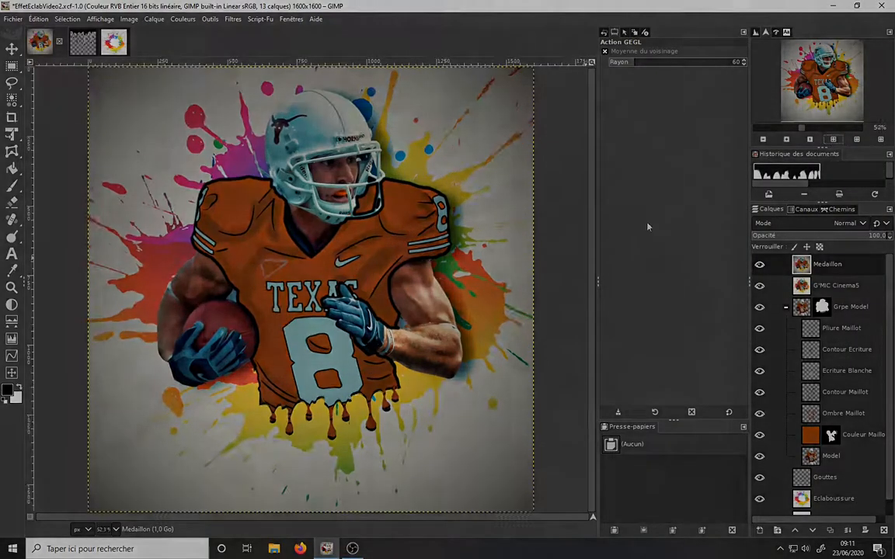